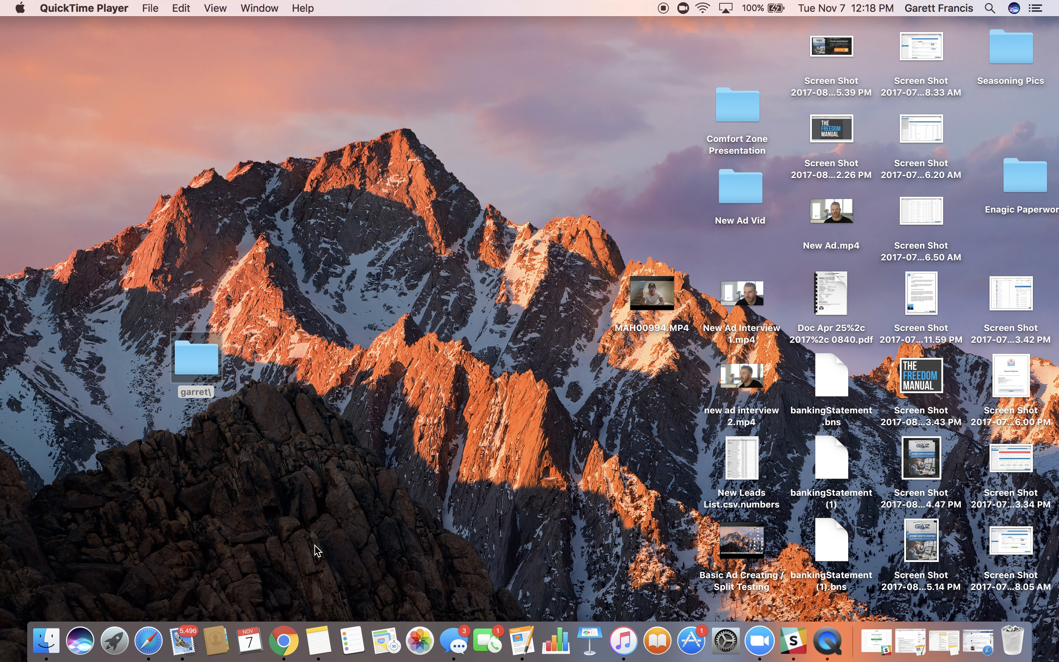
Switch to Chrome and open the managed public-figure Facebook page.
left_click(283, 642)
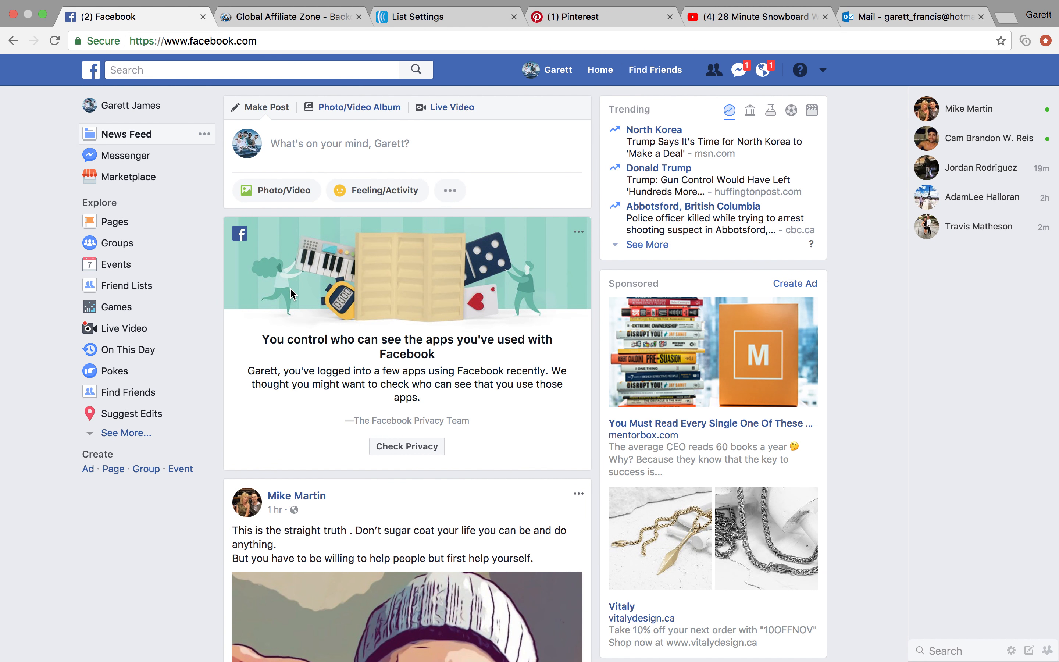
left_click(139, 228)
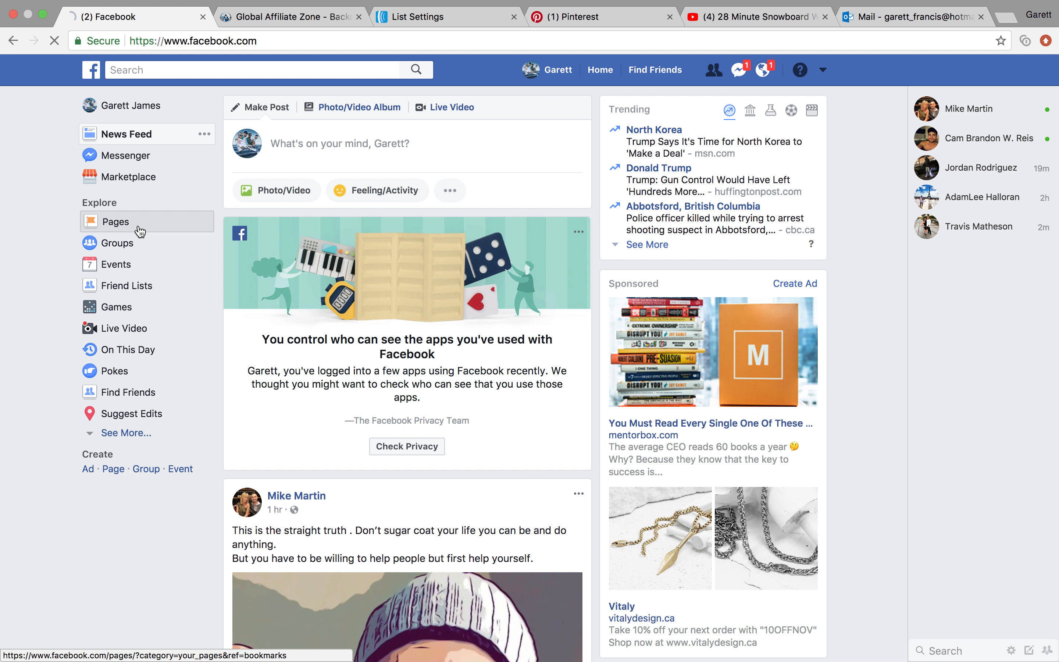
left_click(225, 198)
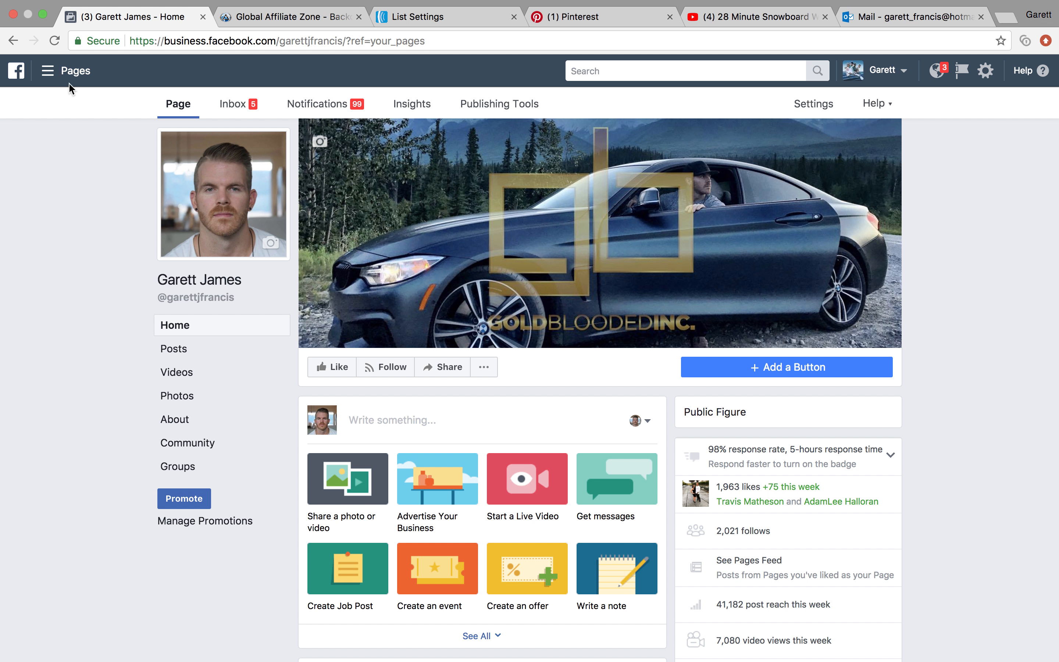
Open Power Editor and switch to the ad account marked #1.
left_click(83, 72)
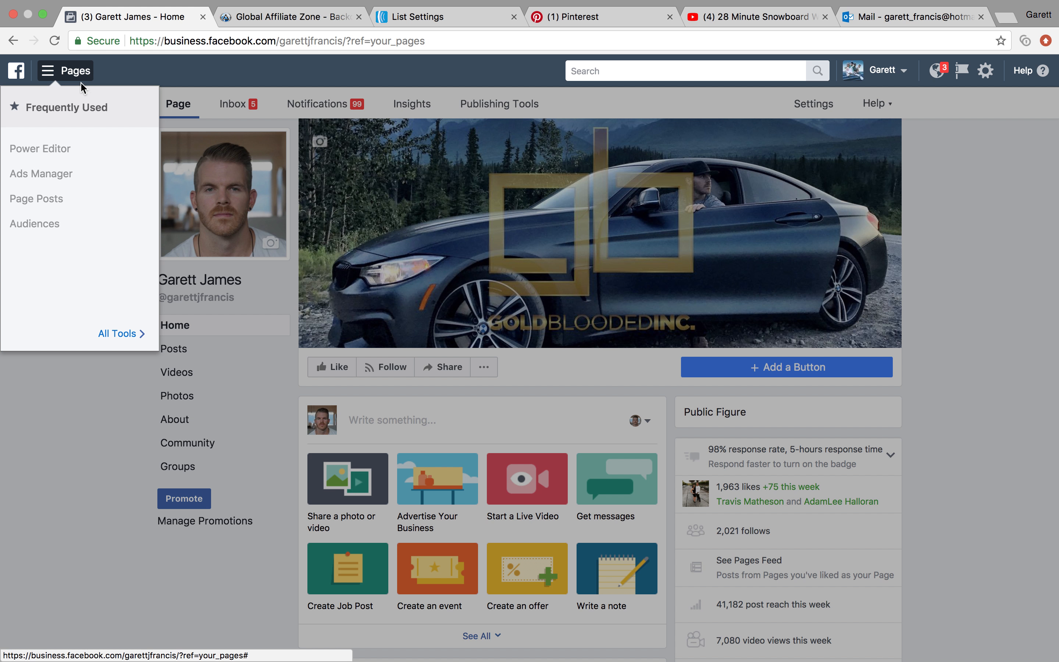
left_click(53, 150)
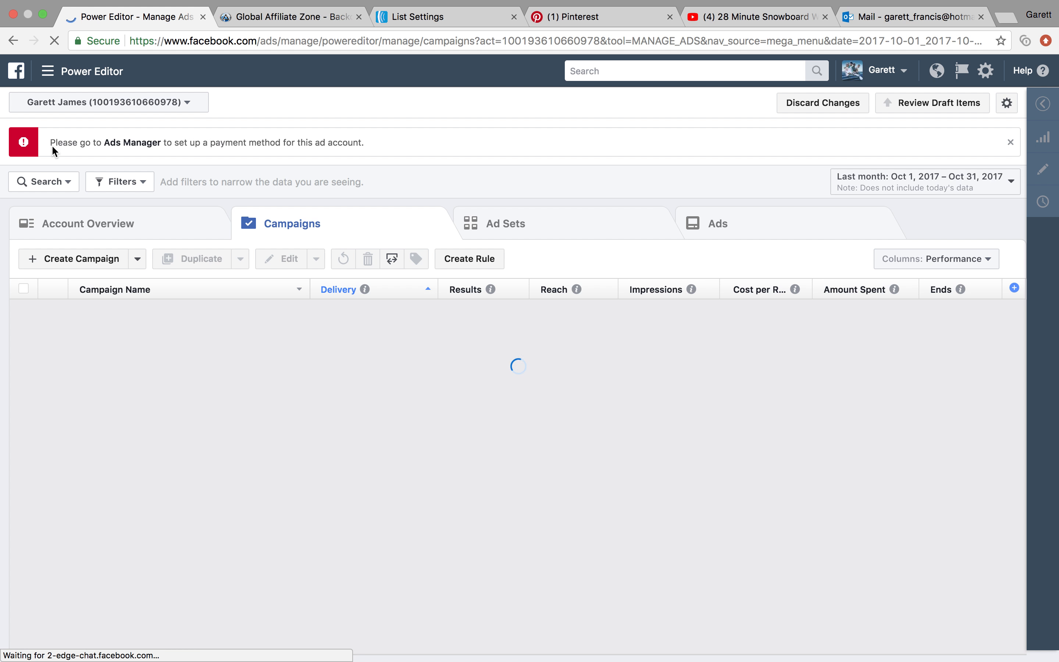
left_click(95, 105)
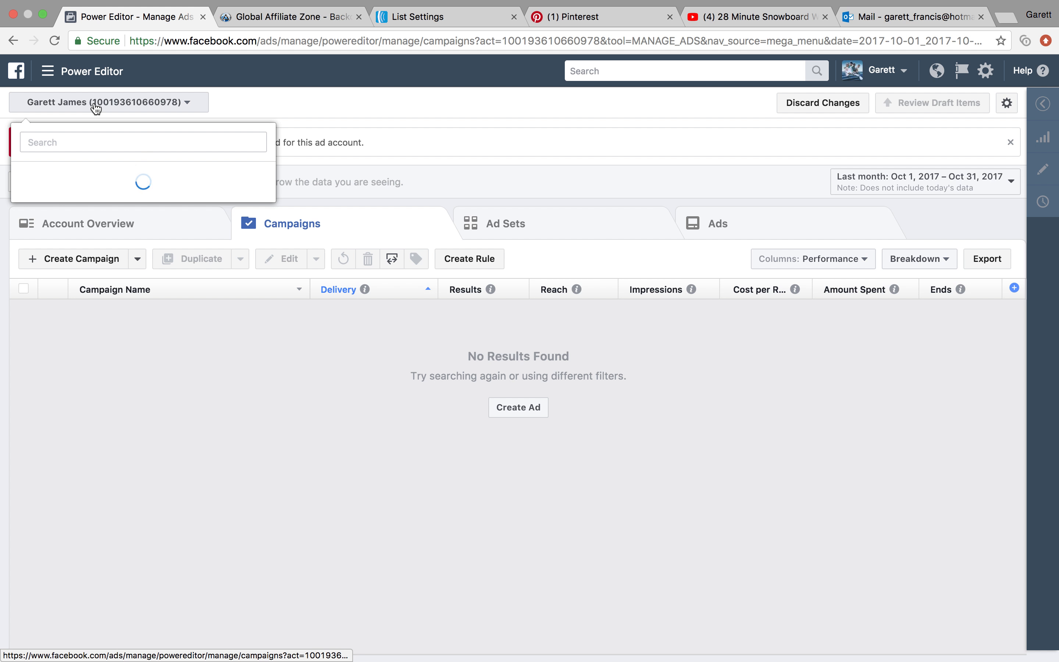
left_click(103, 258)
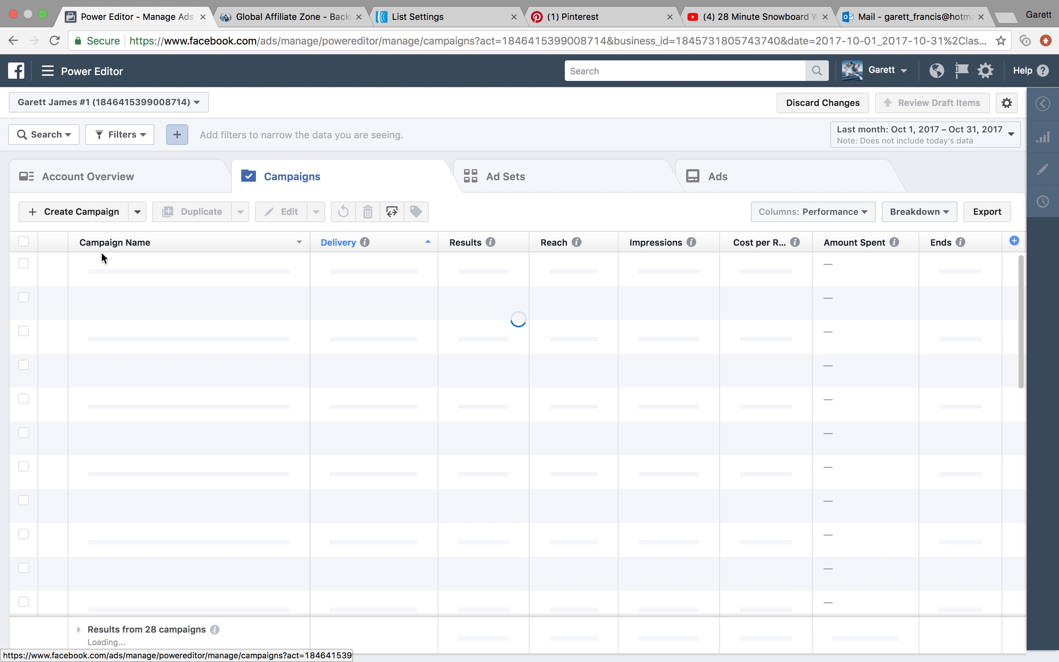
Start creating a new campaign with guided creation.
left_click(101, 213)
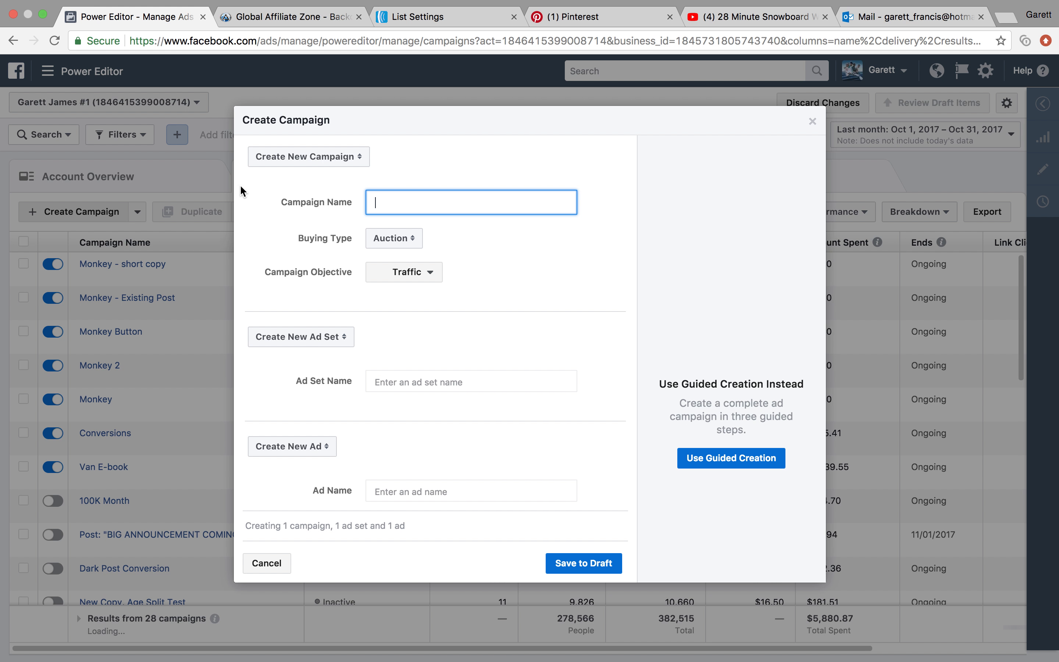
left_click(813, 118)
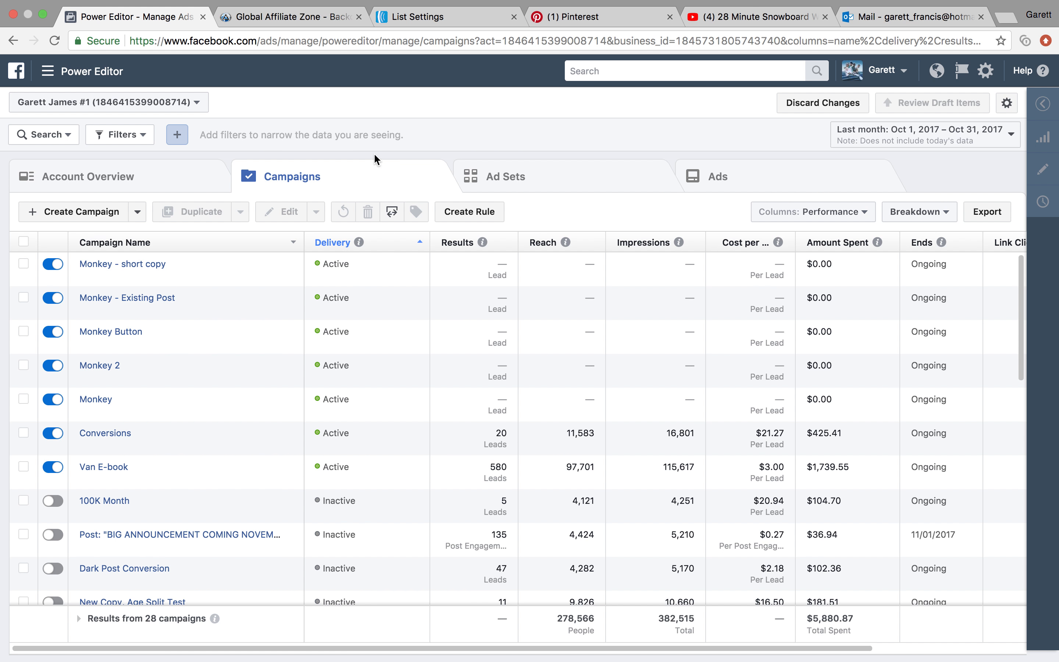
left_click(109, 219)
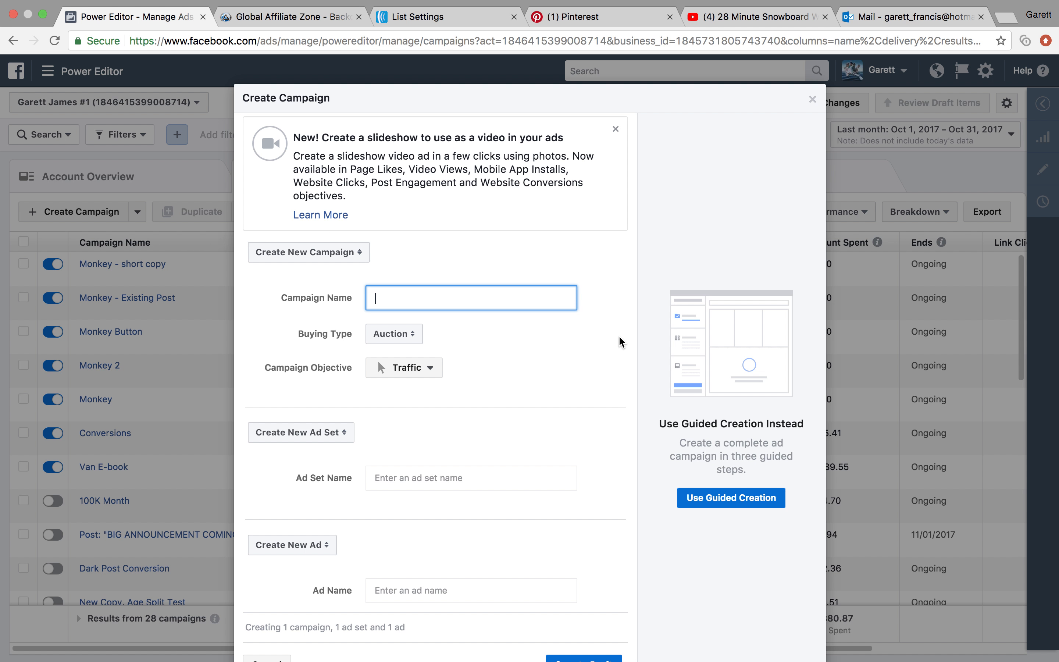
scroll(621, 342, "down", 2)
left_click(735, 455)
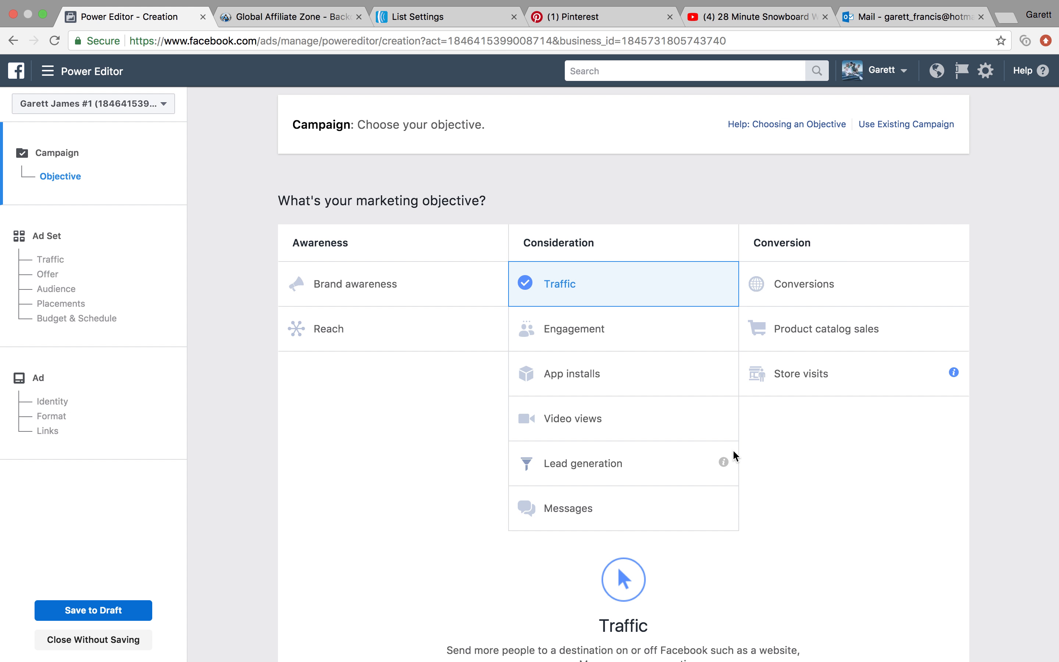
Select the Engagement marketing objective to review its campaign options.
scroll(732, 456, "down", 2)
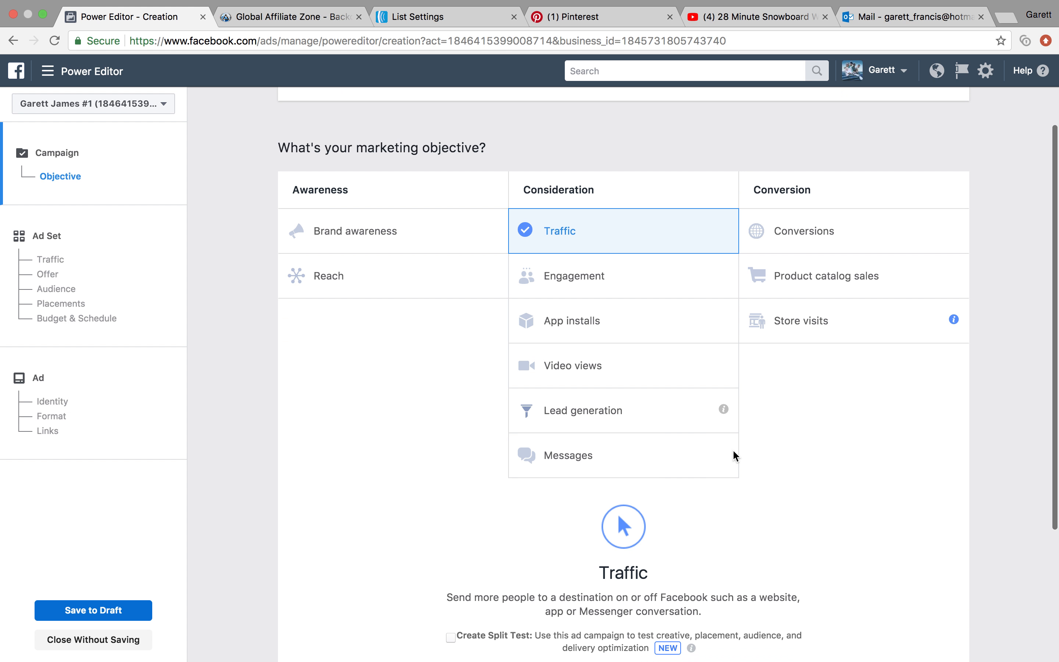
left_click(569, 278)
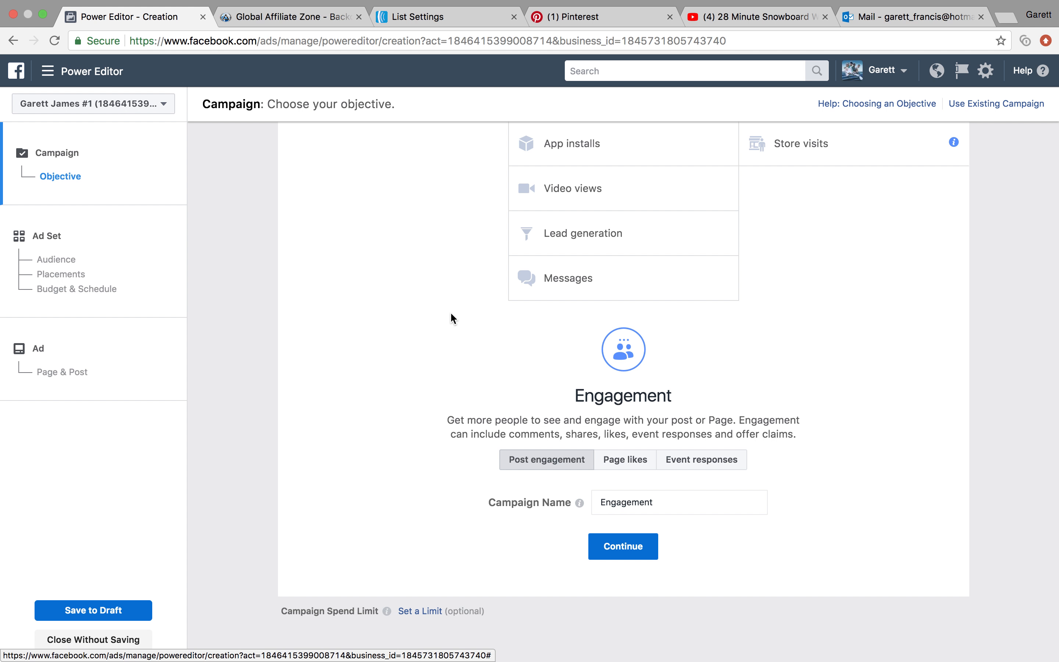
scroll(452, 317, "up", 5)
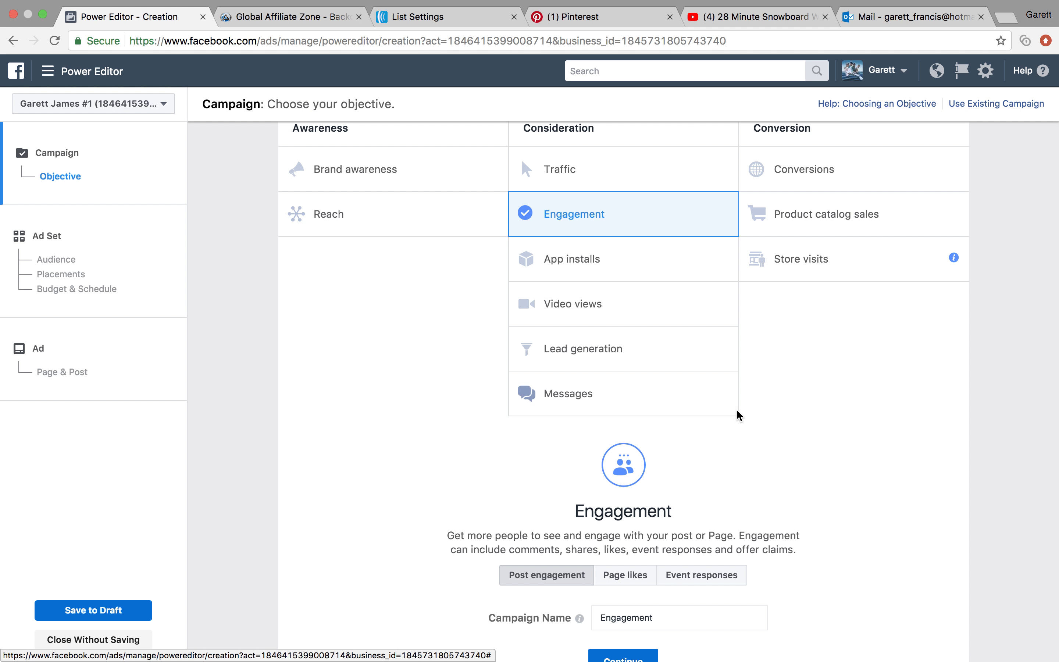
Choose the Conversions objective with Leads as the campaign goal and continue to the ad set settings.
left_click(817, 175)
scroll(817, 180, "down", 4)
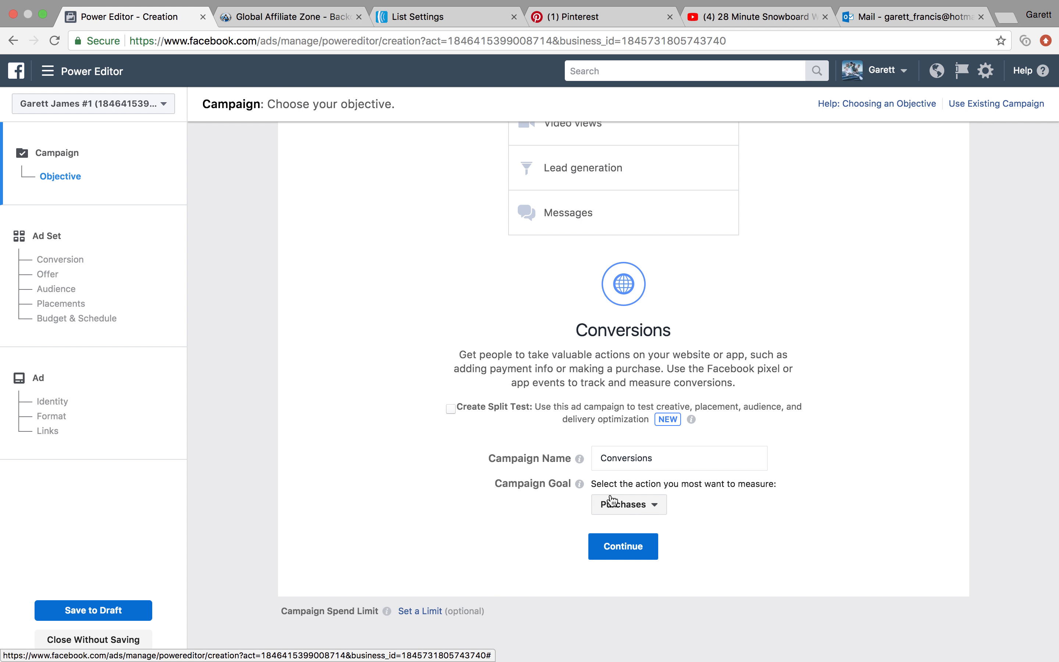
left_click(655, 513)
left_click(650, 547)
scroll(804, 298, "up", 6)
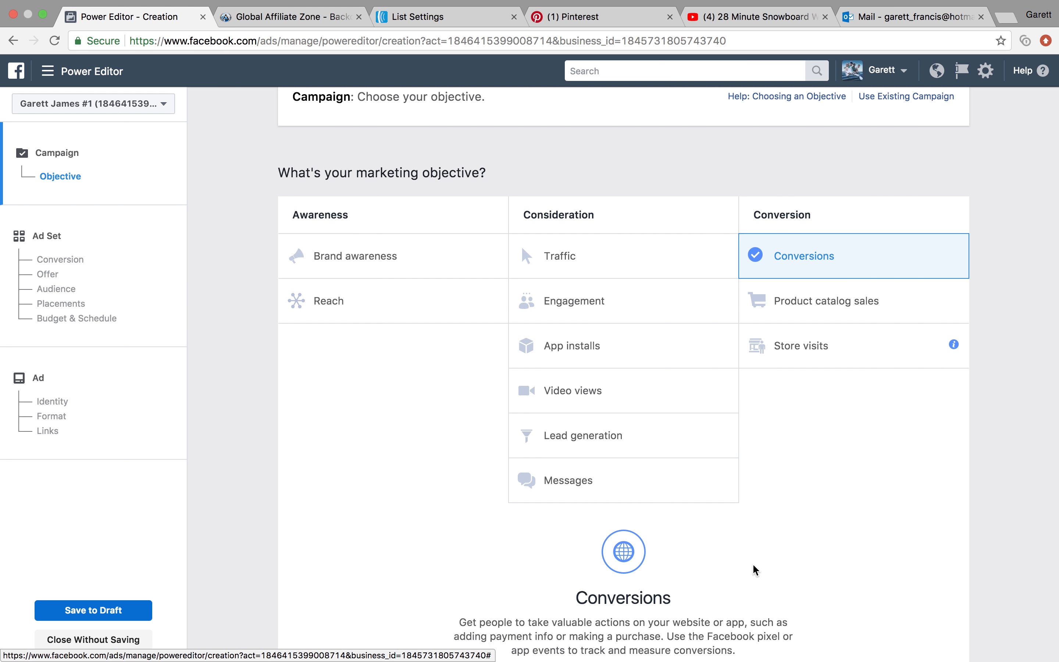
scroll(753, 566, "down", 6)
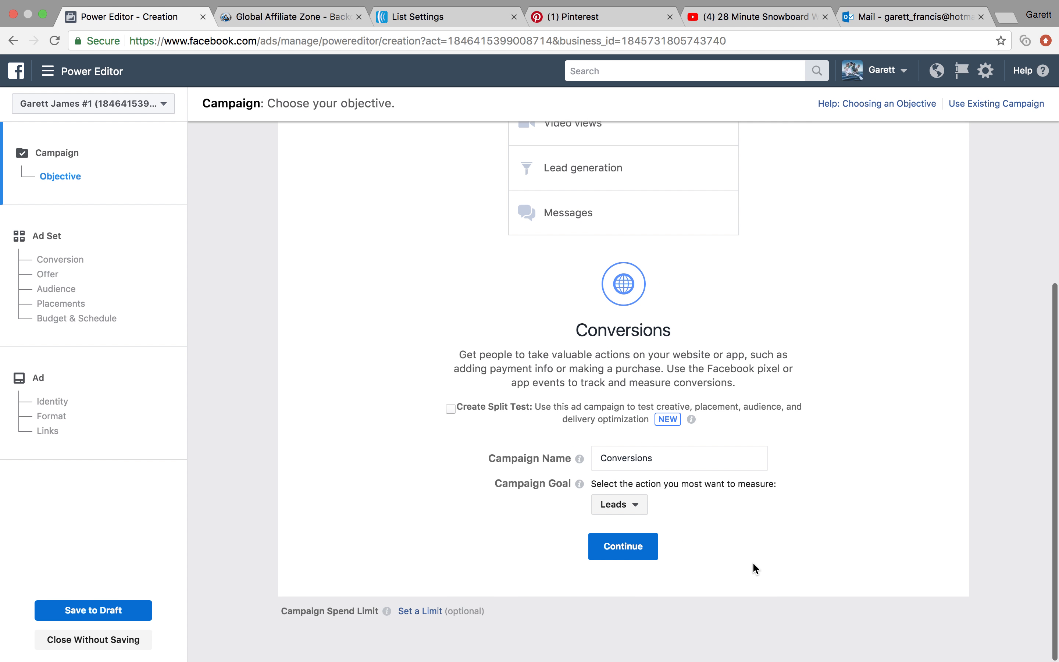
left_click(629, 553)
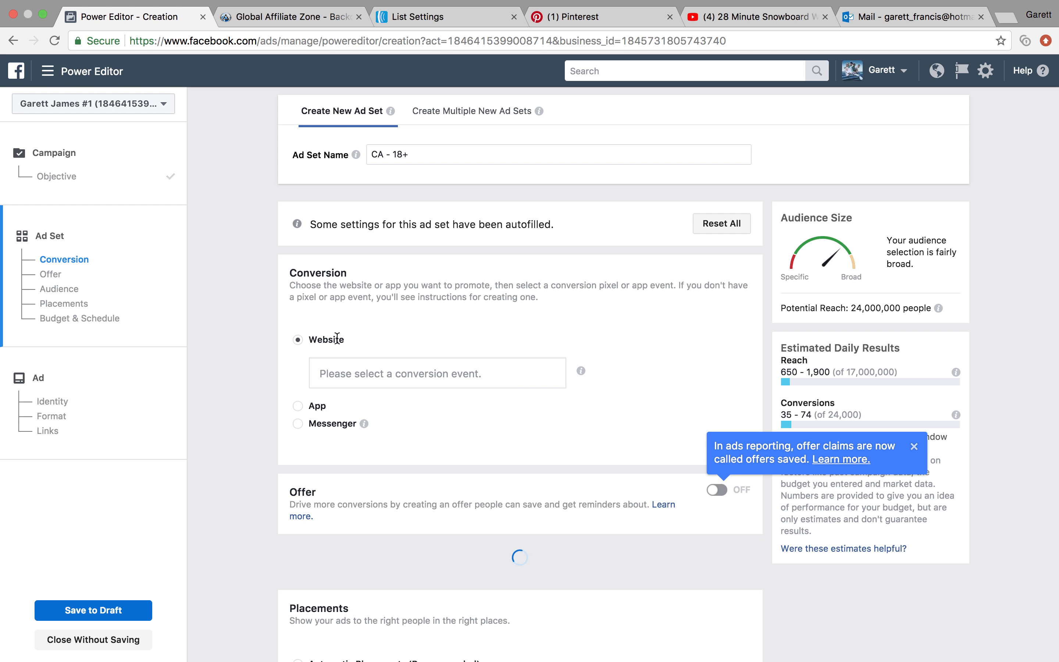
Set the website conversion event of the ad set to the pixel's Lead event.
left_click(458, 370)
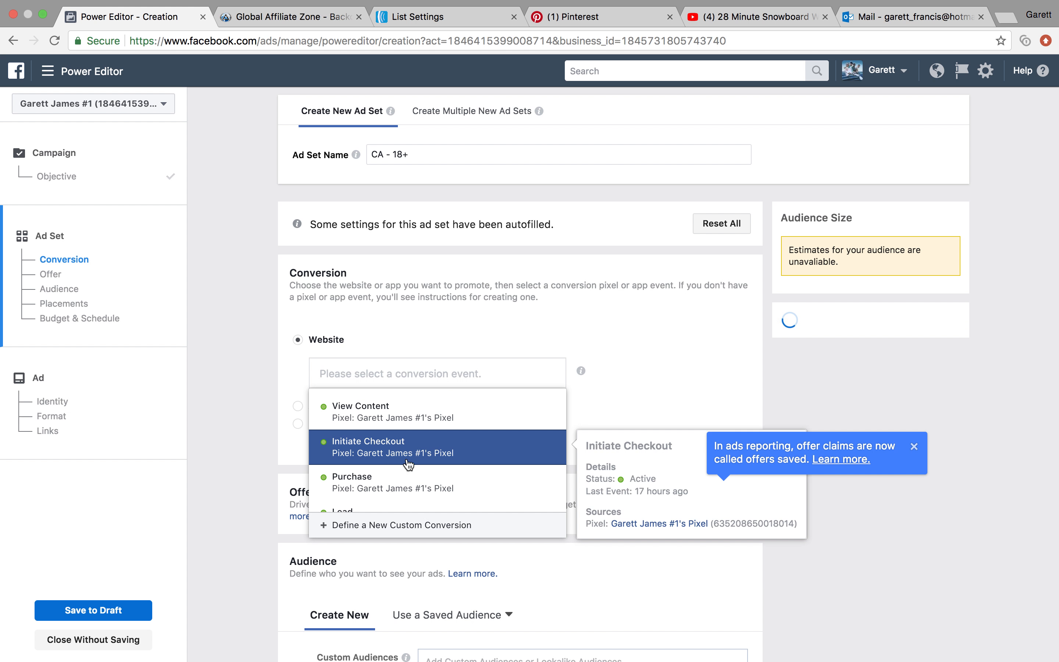
scroll(409, 474, "down", 2)
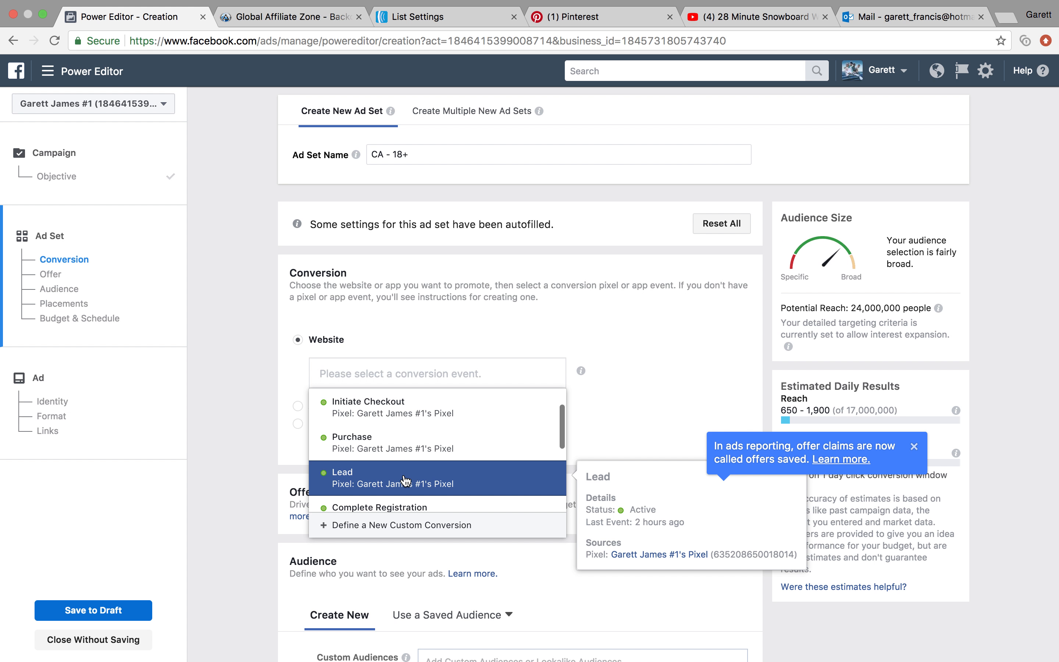
left_click(405, 477)
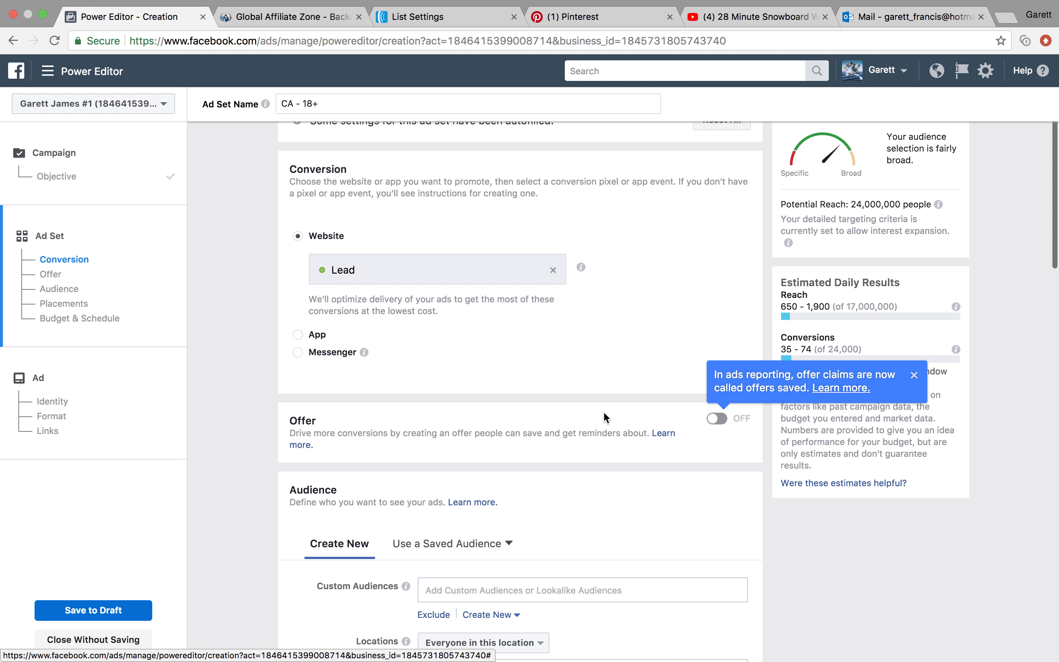
Set the audience age range to 24–40.
scroll(601, 356, "down", 7)
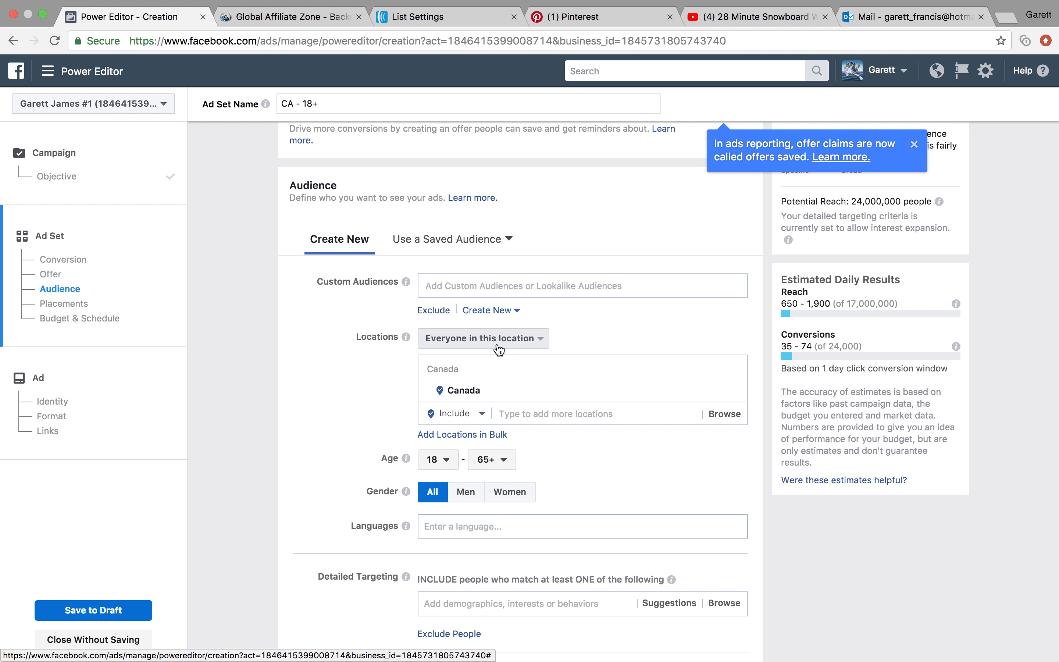
scroll(496, 394, "down", 2)
left_click(449, 384)
scroll(449, 482, "down", 2)
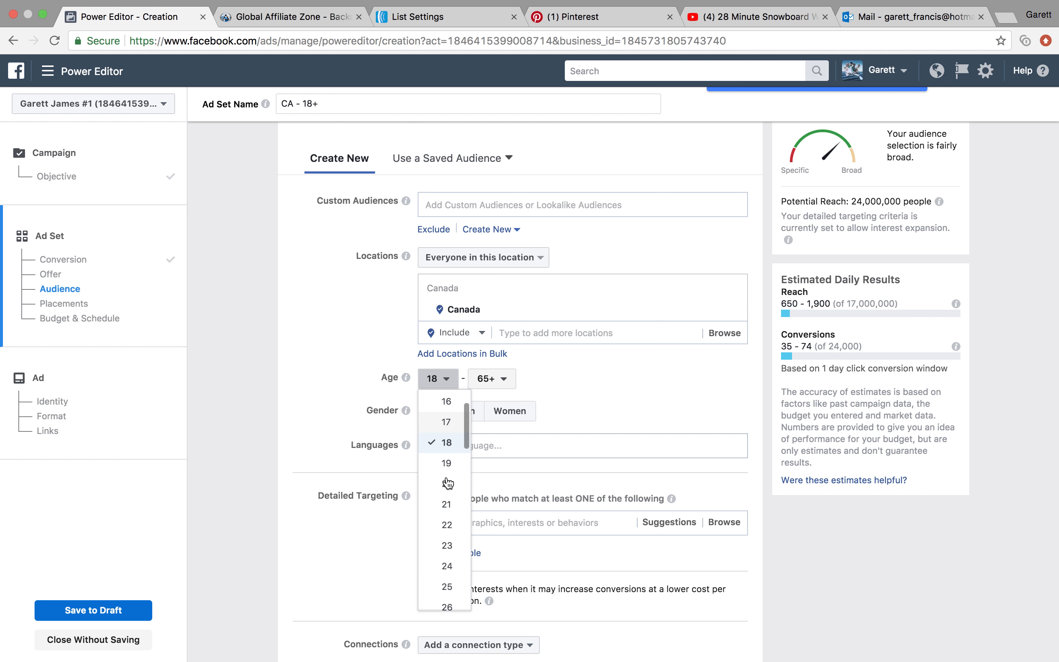
left_click(451, 561)
left_click(511, 377)
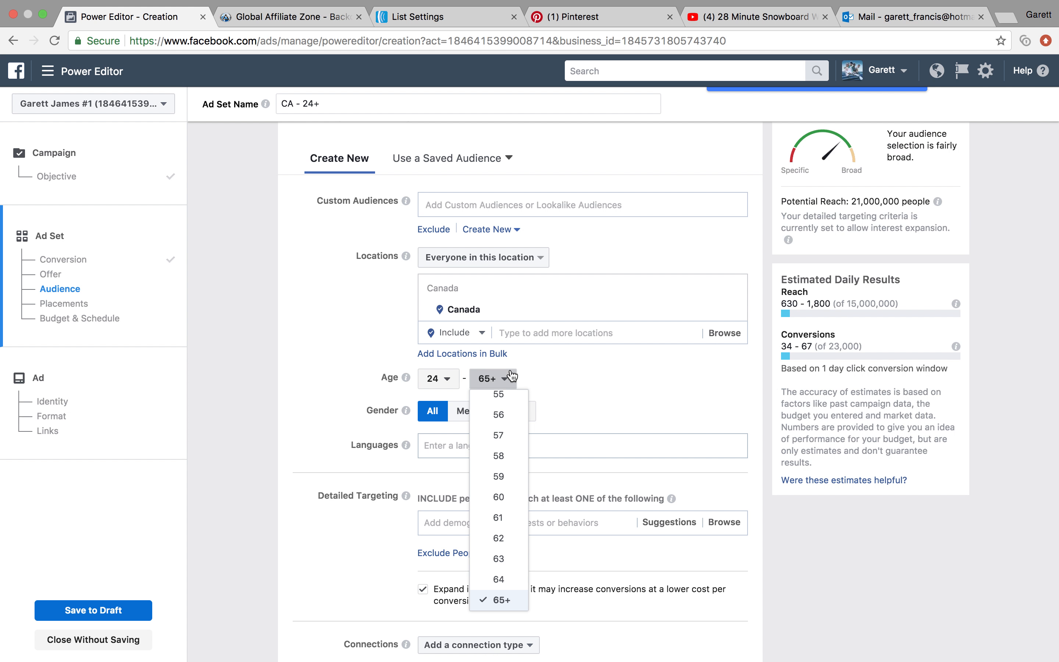
scroll(502, 467, "up", 5)
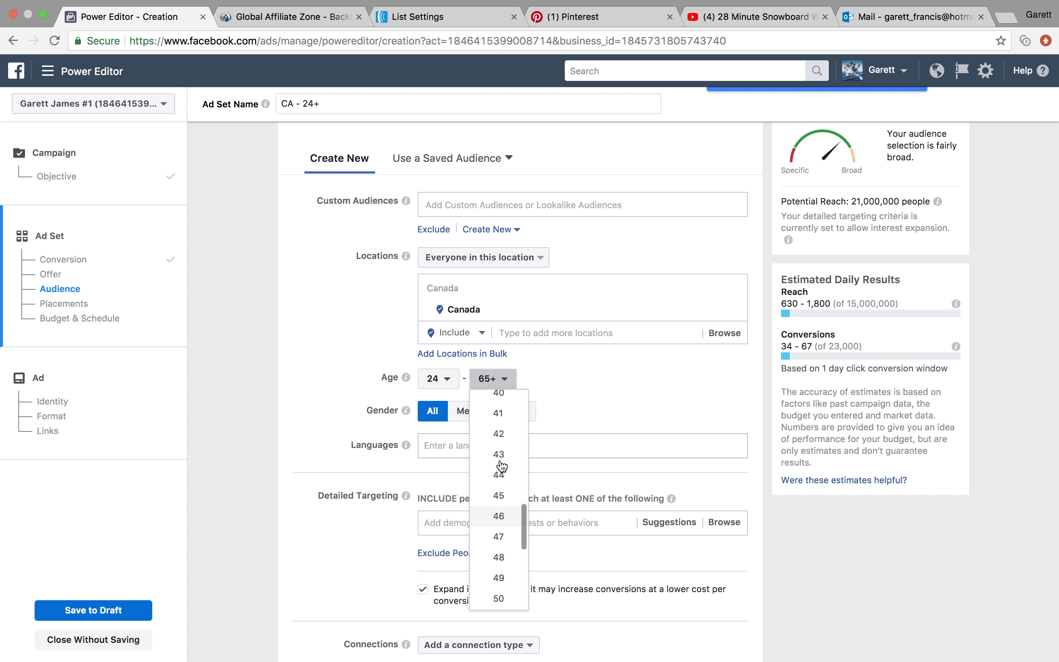
scroll(504, 451, "up", 1)
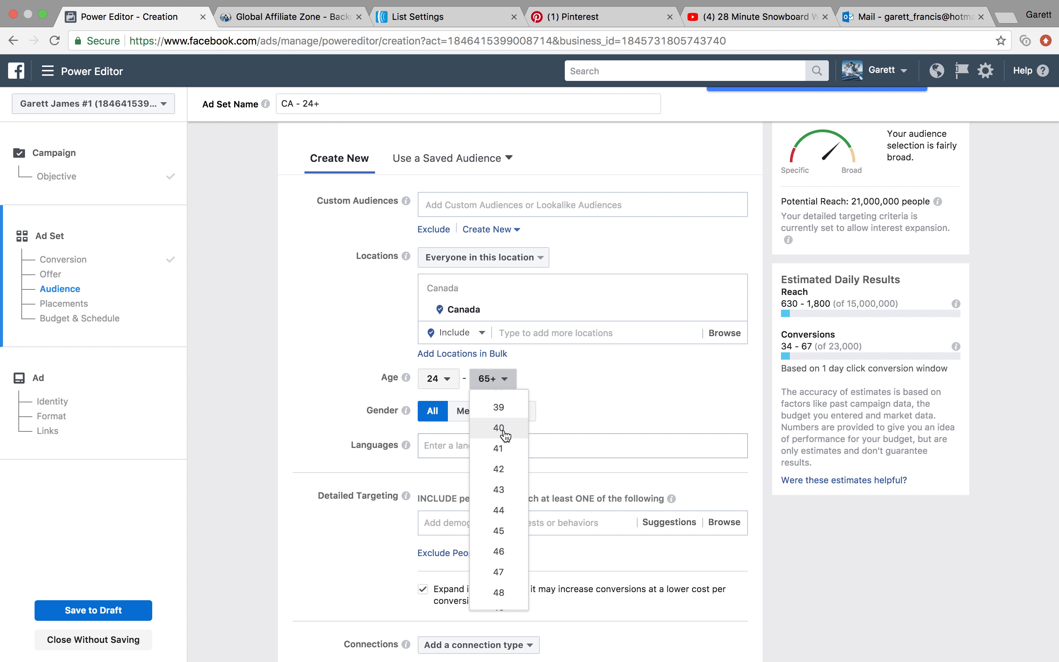
left_click(502, 428)
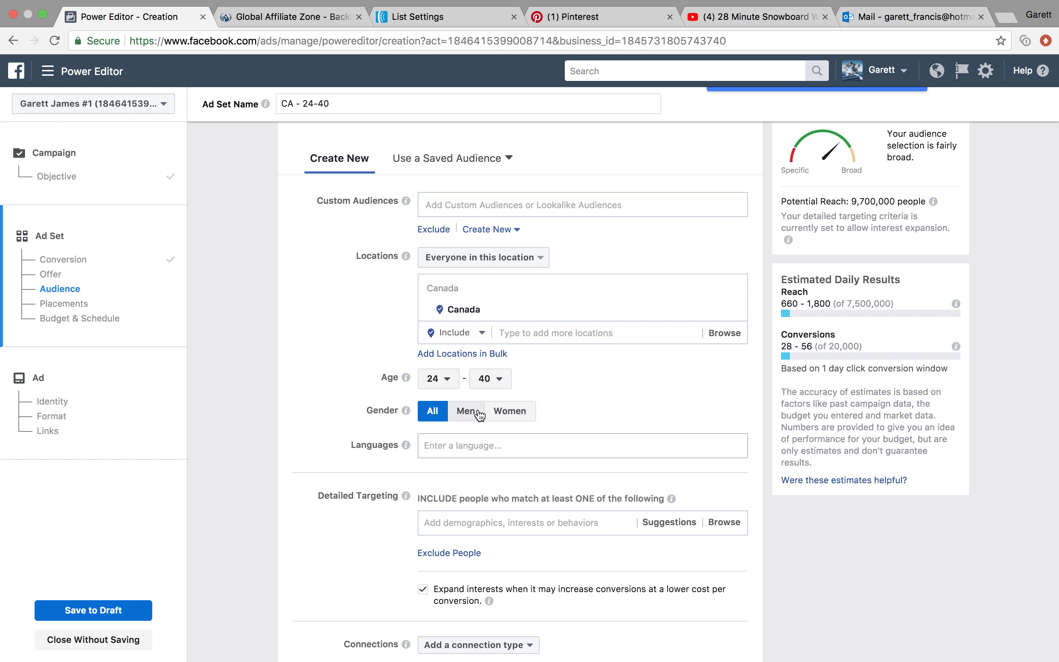
Restrict the audience language to English (All).
left_click(460, 447)
type("english")
key("BackSpace")
key("BackSpace")
key("BackSpace")
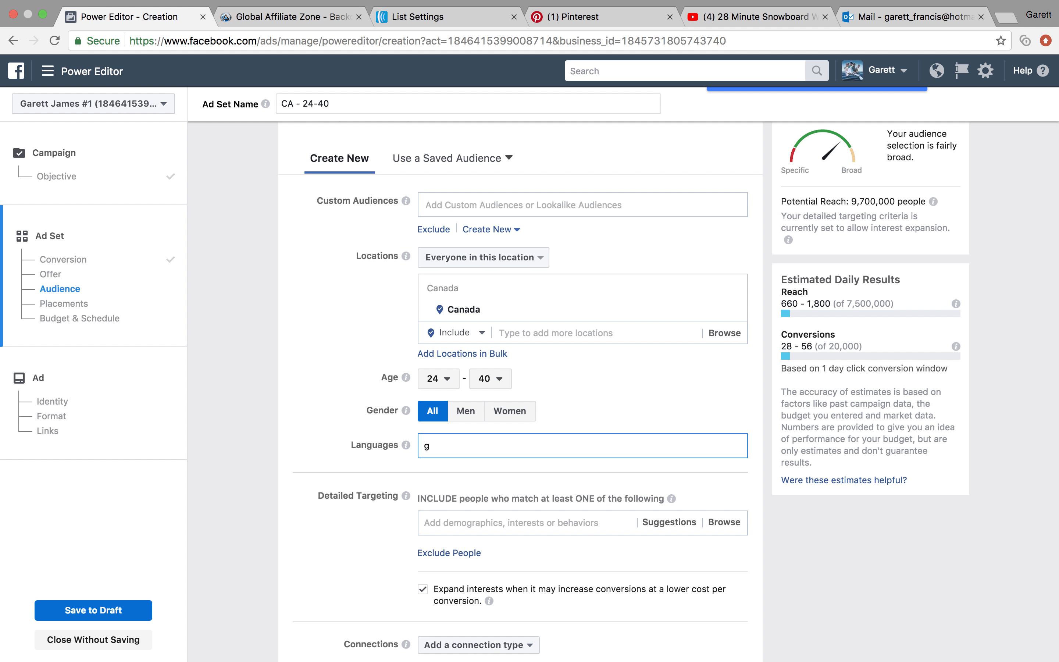
key("BackSpace")
key("BackSpace")
type("english")
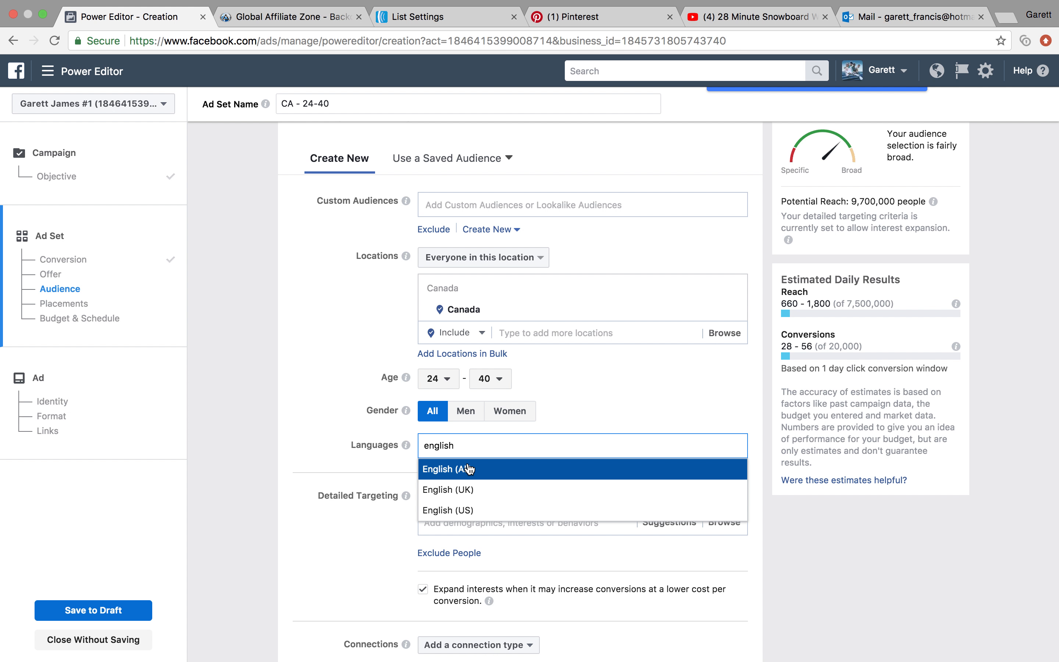
left_click(468, 469)
Switch the ad set's placements from automatic to manually edited placements.
scroll(364, 531, "down", 2)
scroll(363, 533, "down", 3)
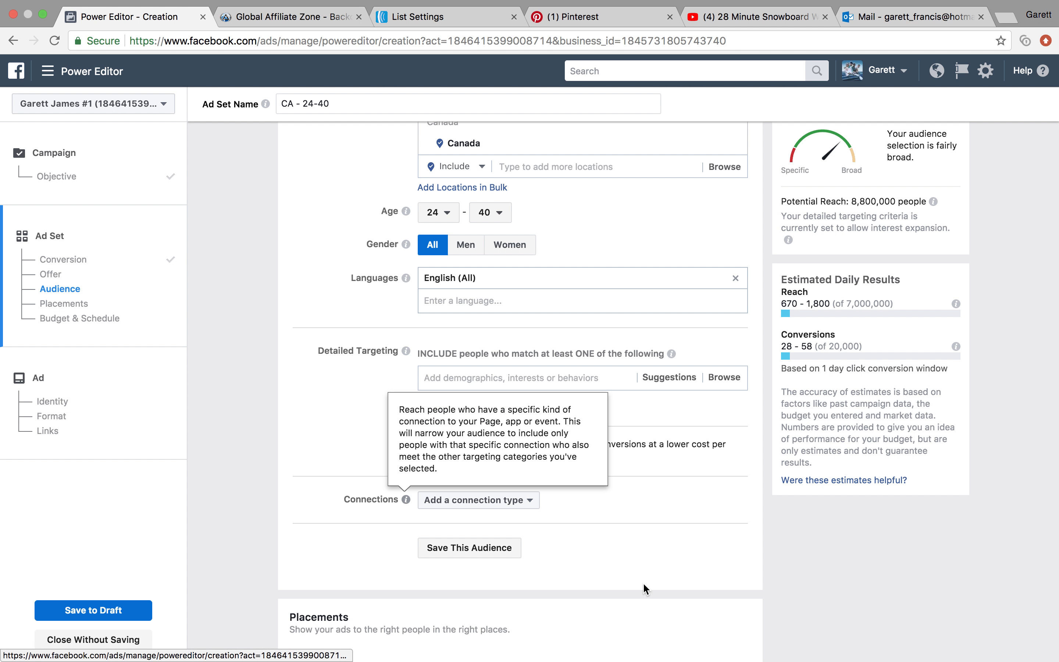
scroll(644, 584, "down", 5)
scroll(644, 585, "down", 3)
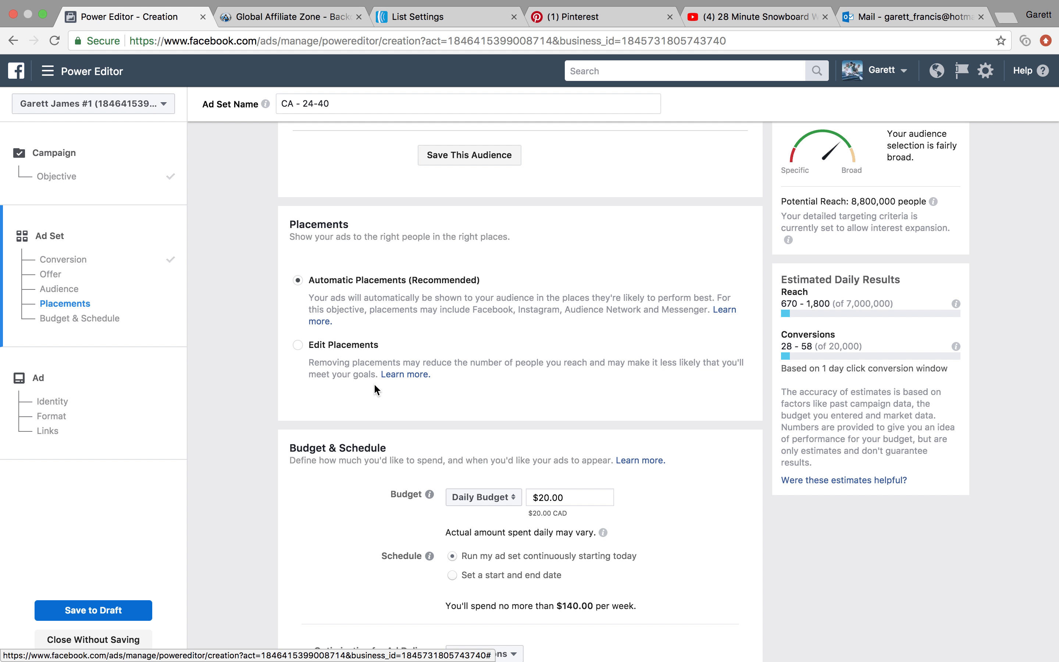
left_click(298, 346)
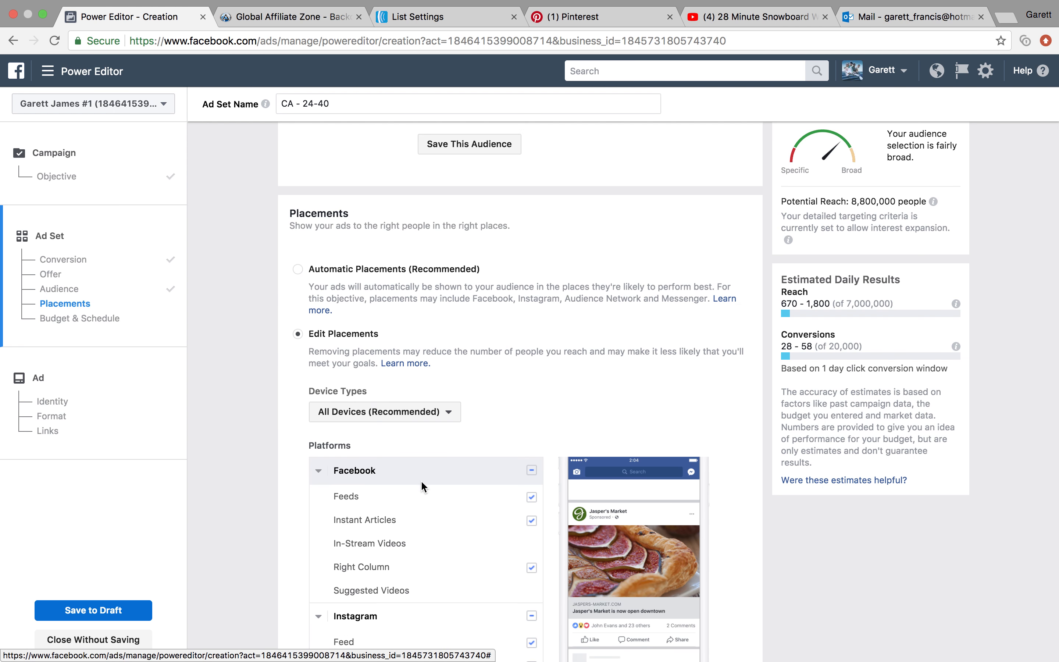
Limit the ad placements to Facebook Feeds by removing Instant Articles, Right Column, Instagram, Audience Network and Messenger.
scroll(419, 464, "down", 3)
scroll(489, 377, "down", 2)
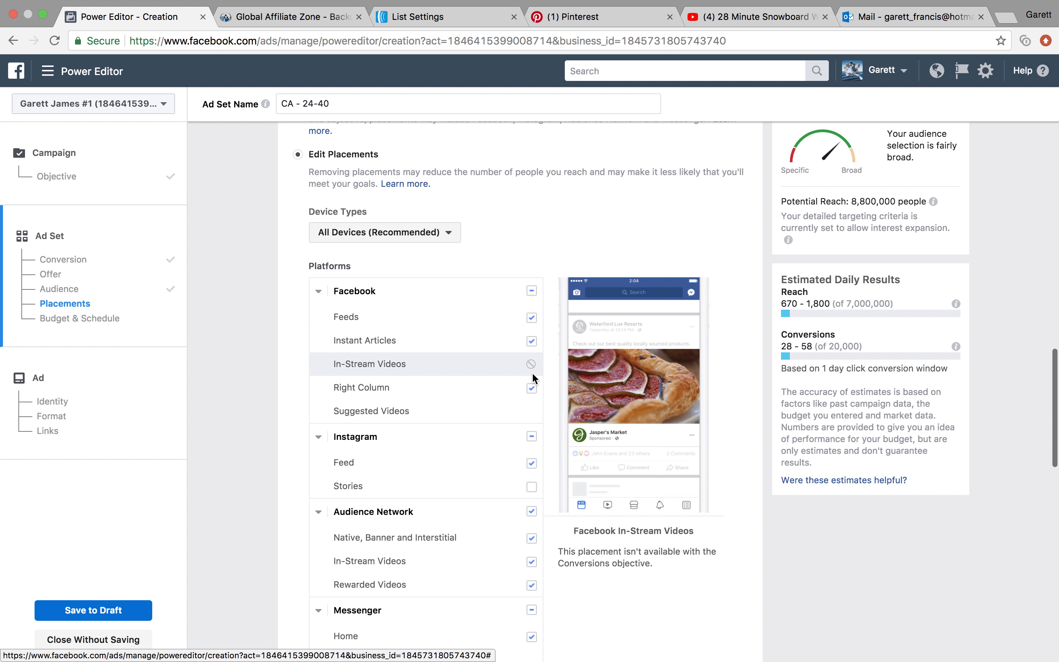
left_click(531, 387)
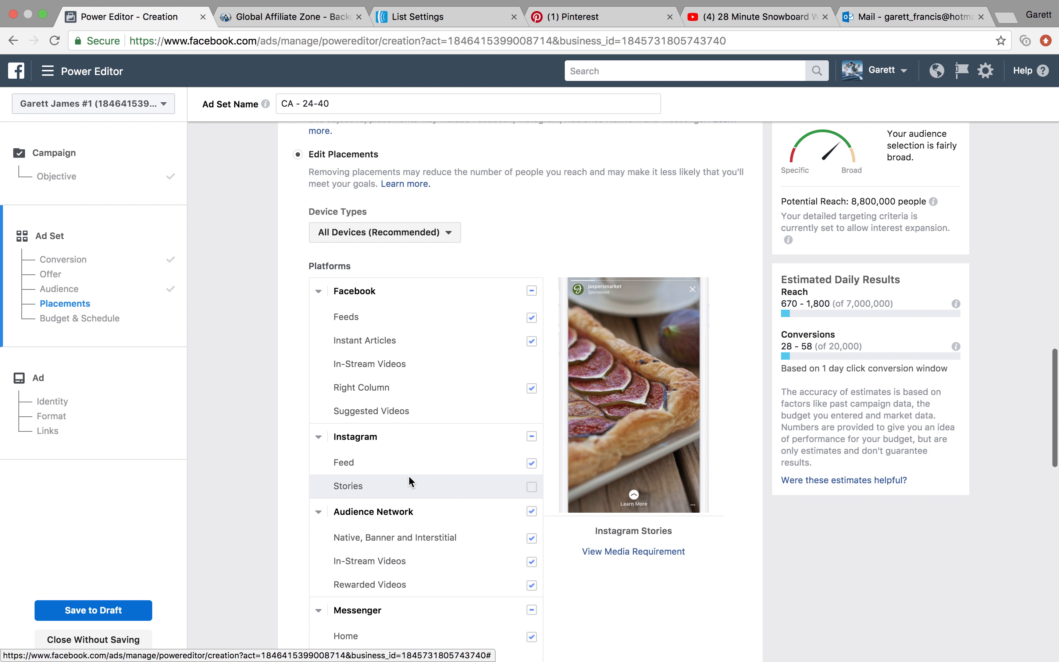
left_click(530, 340)
left_click(532, 388)
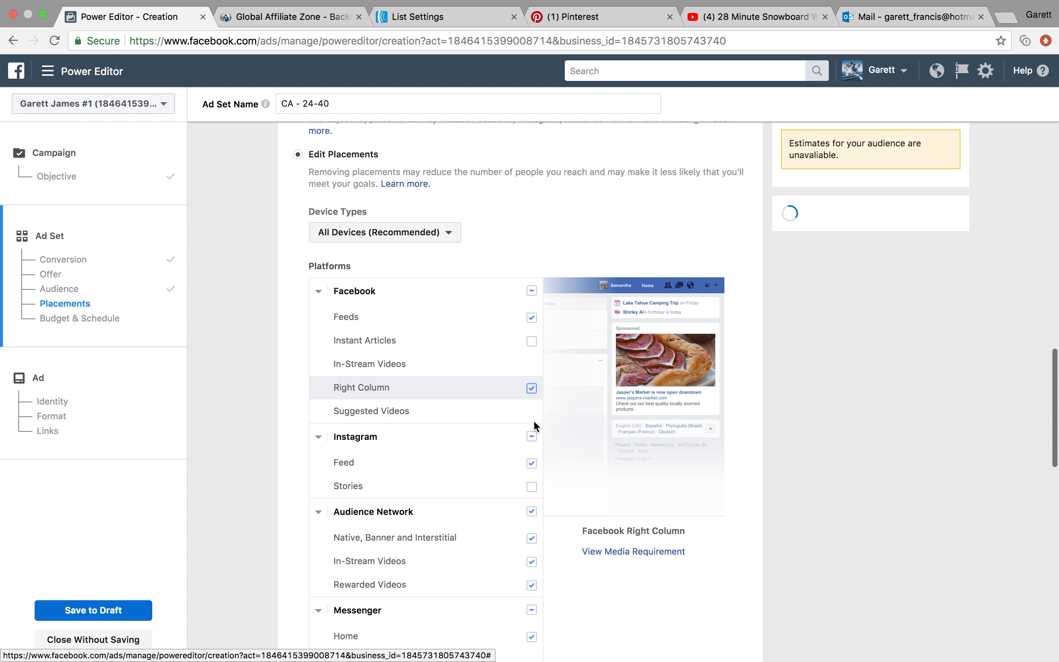
left_click(532, 437)
left_click(531, 511)
left_click(532, 610)
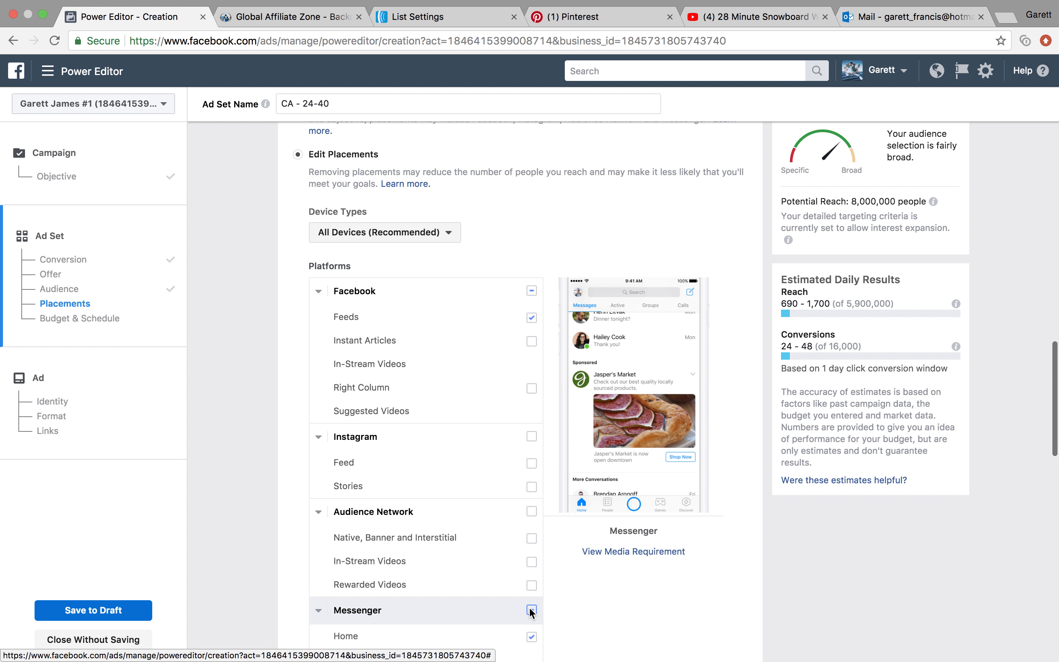
scroll(603, 600, "down", 3)
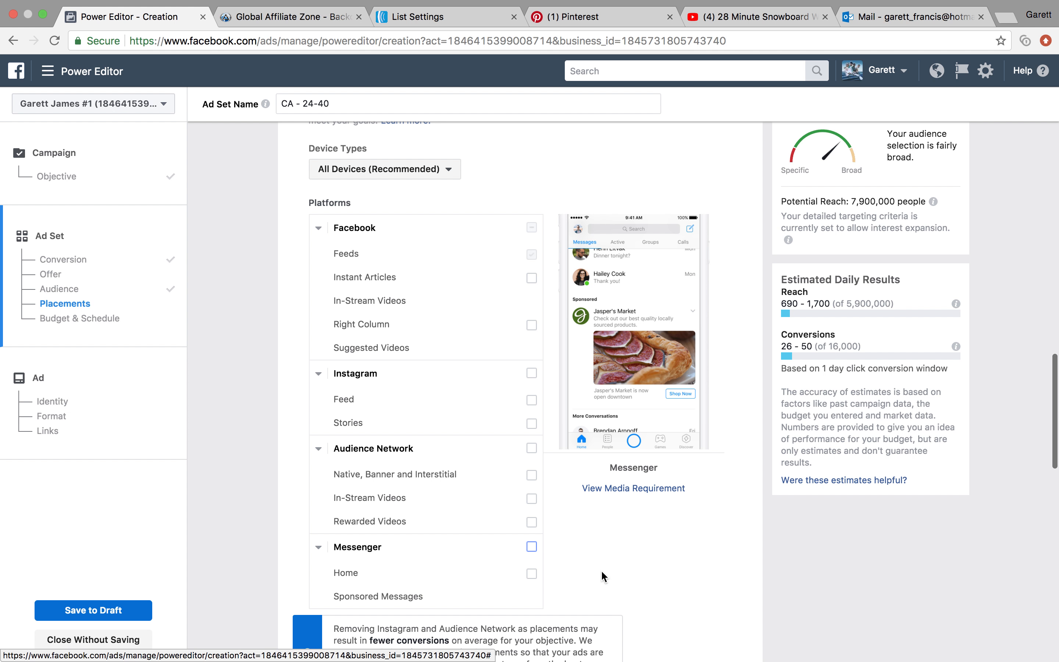
Set the ad set's daily budget to $5.00.
scroll(592, 524, "down", 5)
scroll(594, 530, "up", 2)
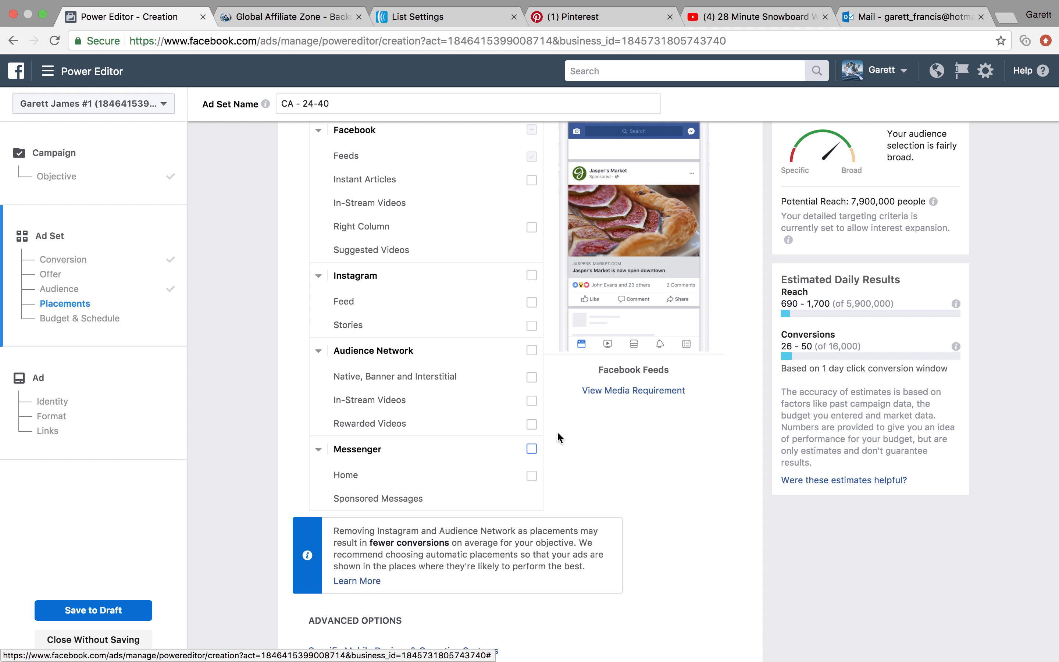
scroll(558, 434, "down", 8)
scroll(558, 436, "down", 4)
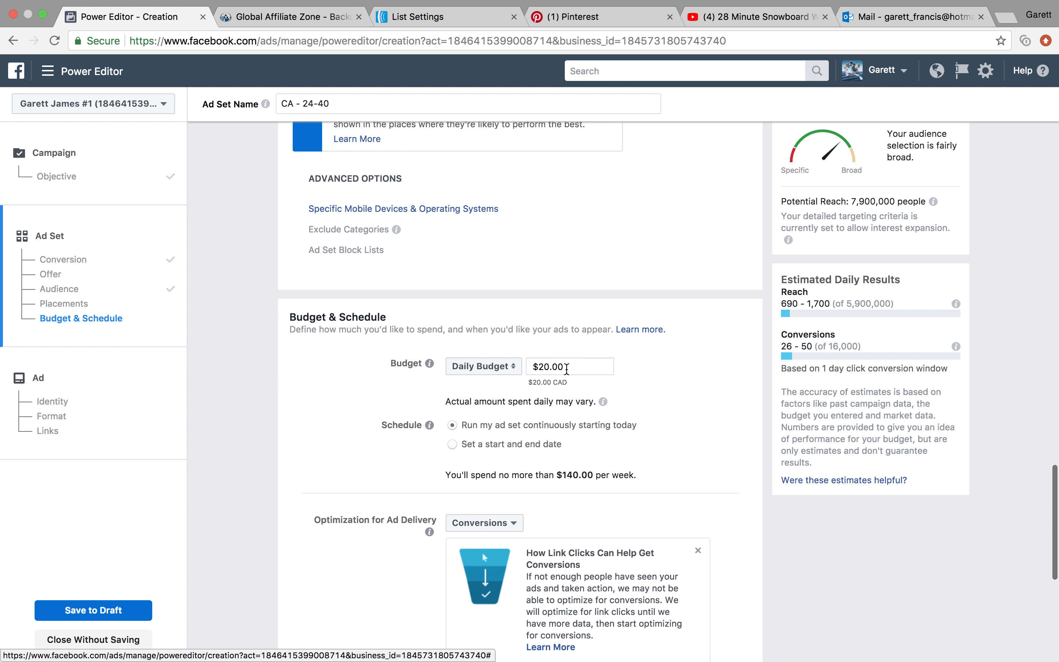
left_click_drag(573, 369, 518, 371)
type("5")
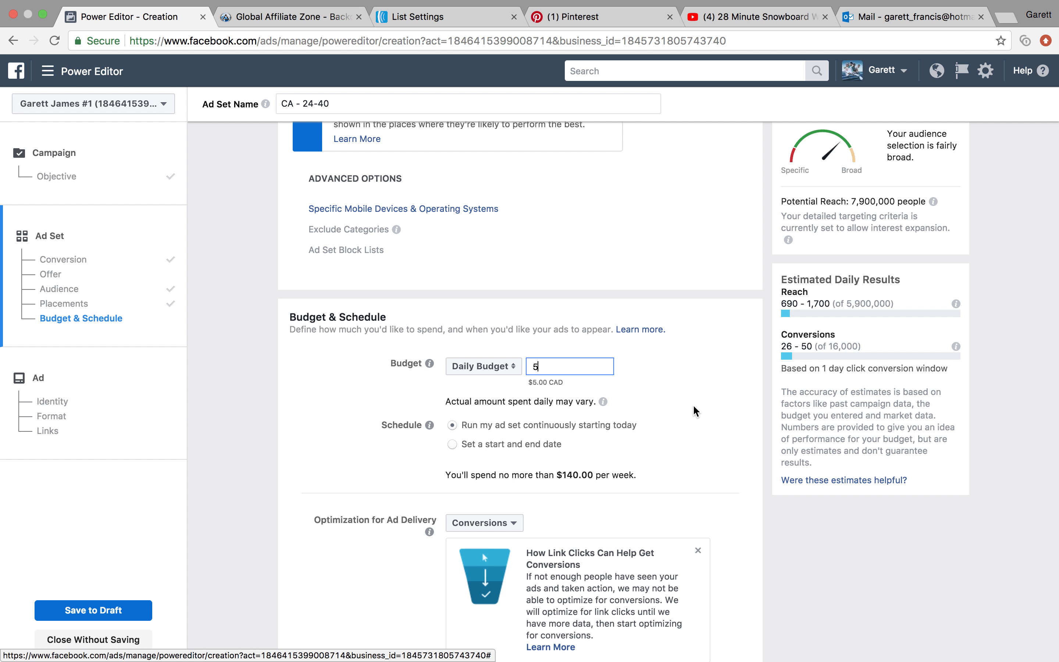
left_click(694, 406)
Set the conversion window to 1 day click and continue to the ad settings.
scroll(694, 409, "down", 8)
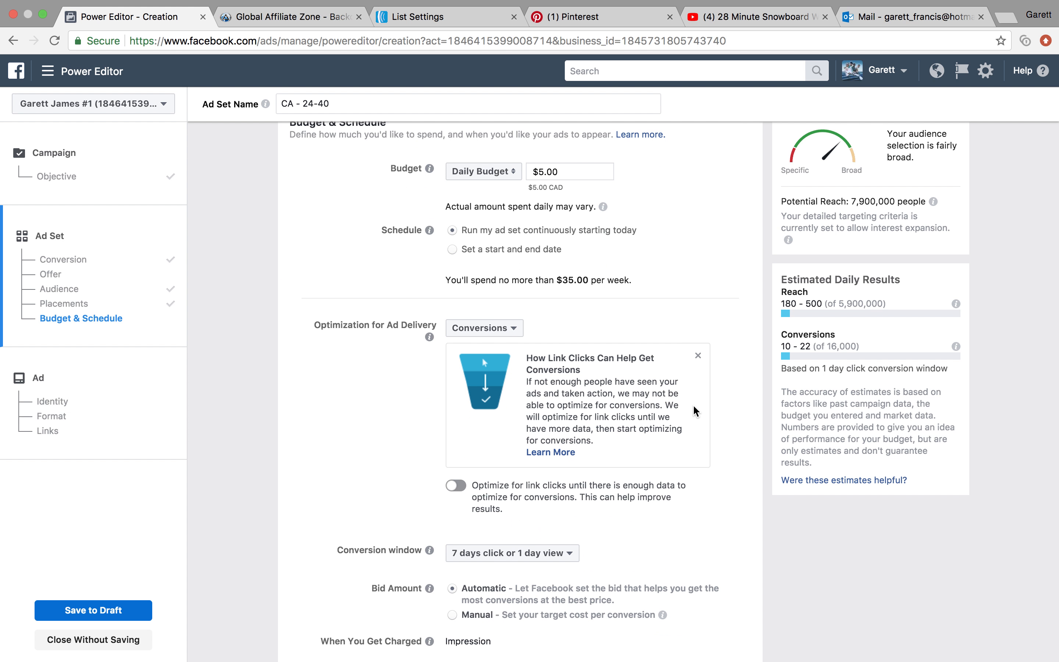
scroll(694, 409, "down", 2)
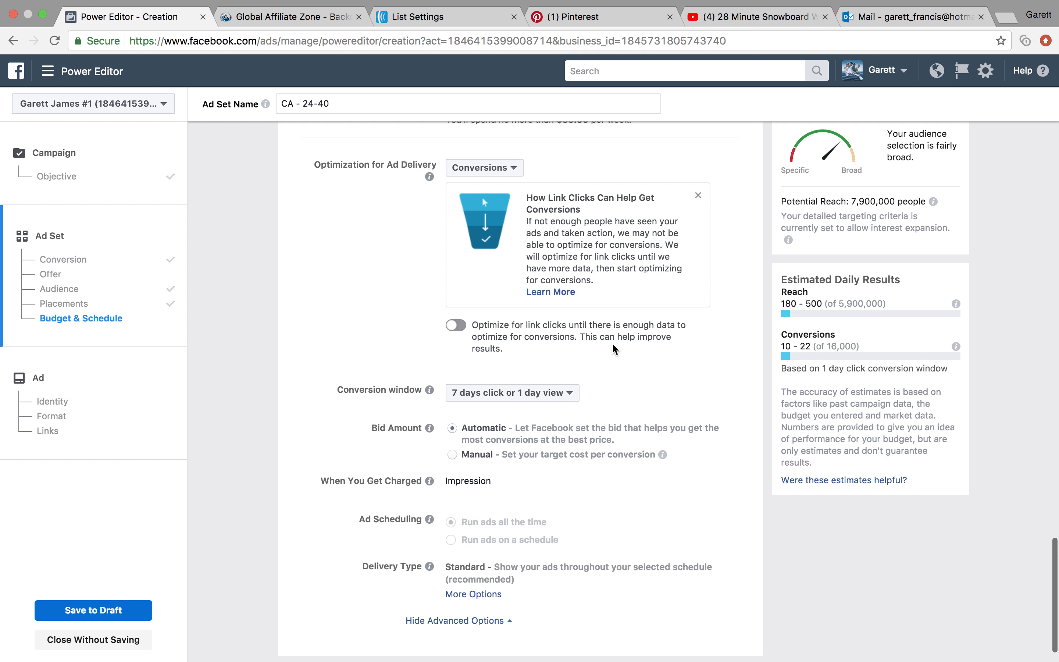
left_click(569, 393)
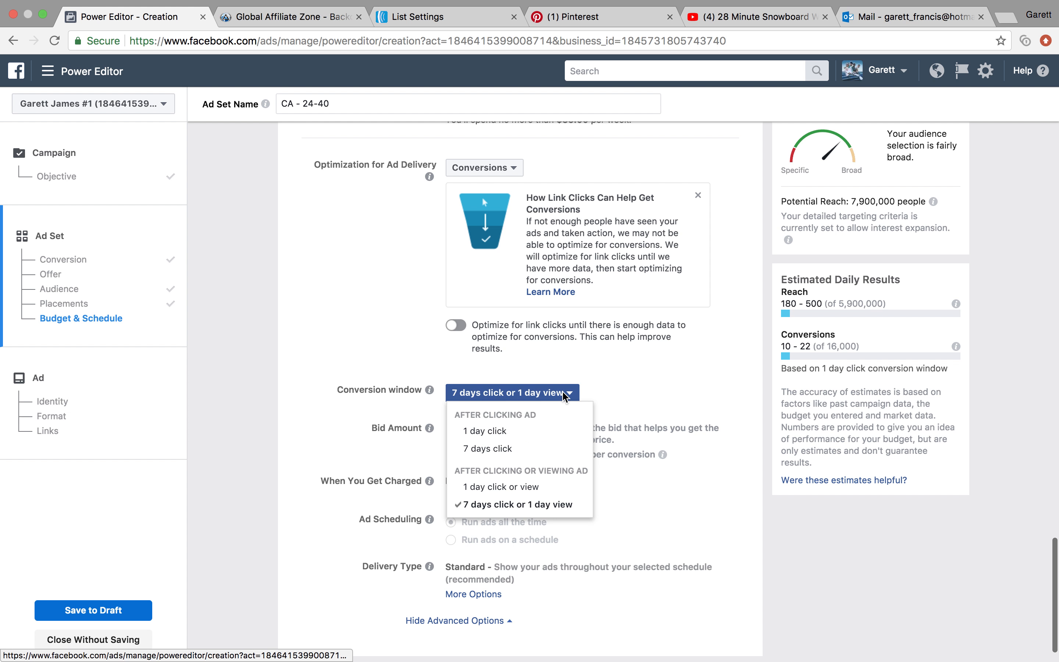
left_click(500, 431)
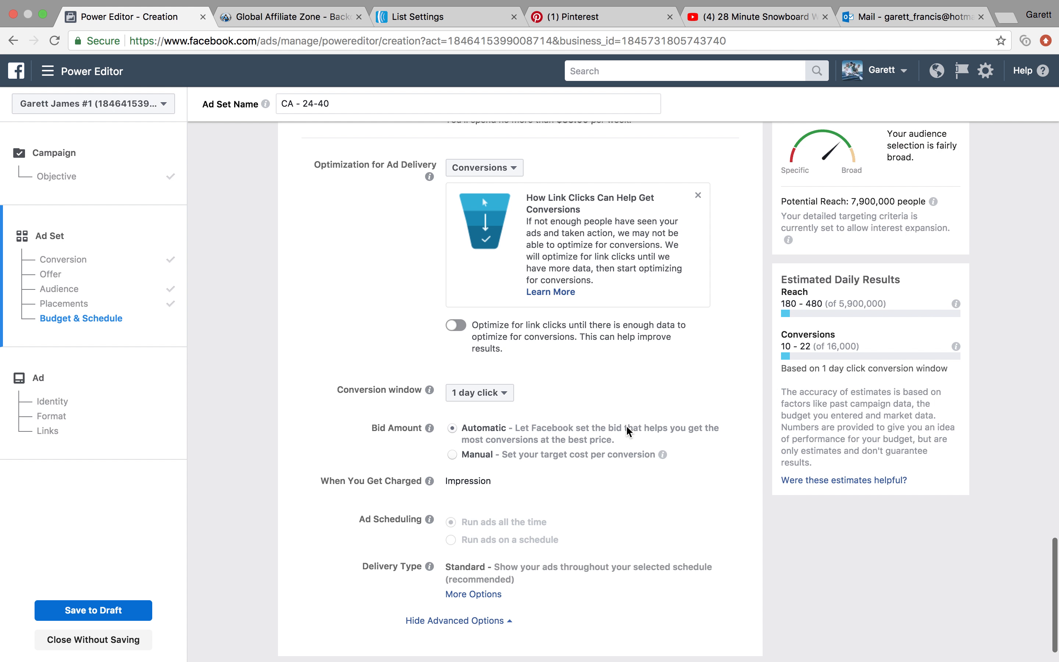
scroll(627, 426, "down", 2)
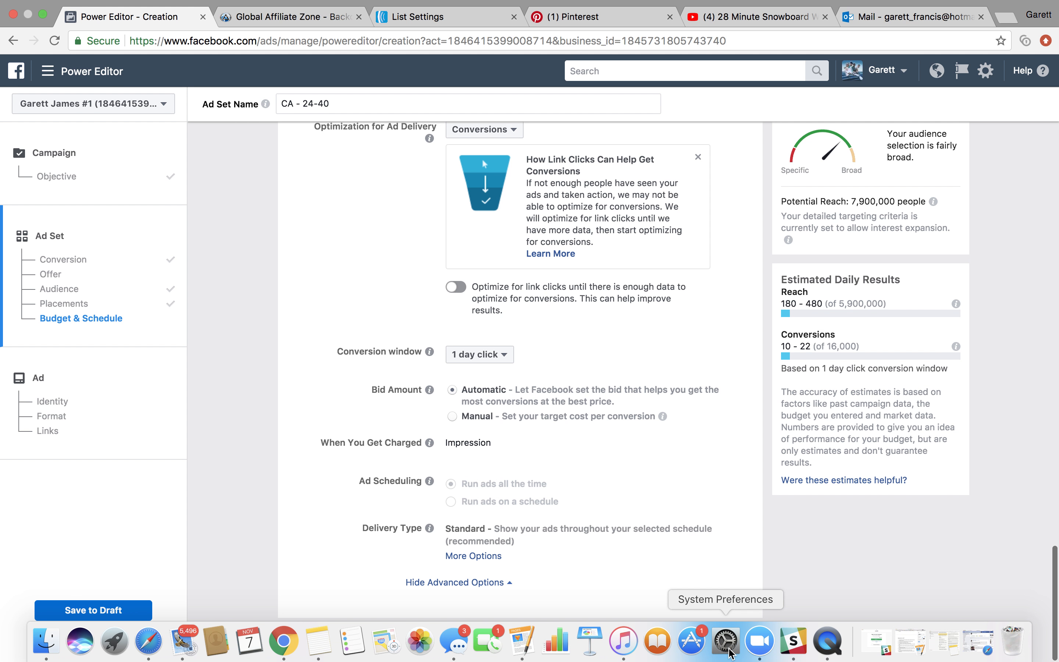
left_click(728, 632)
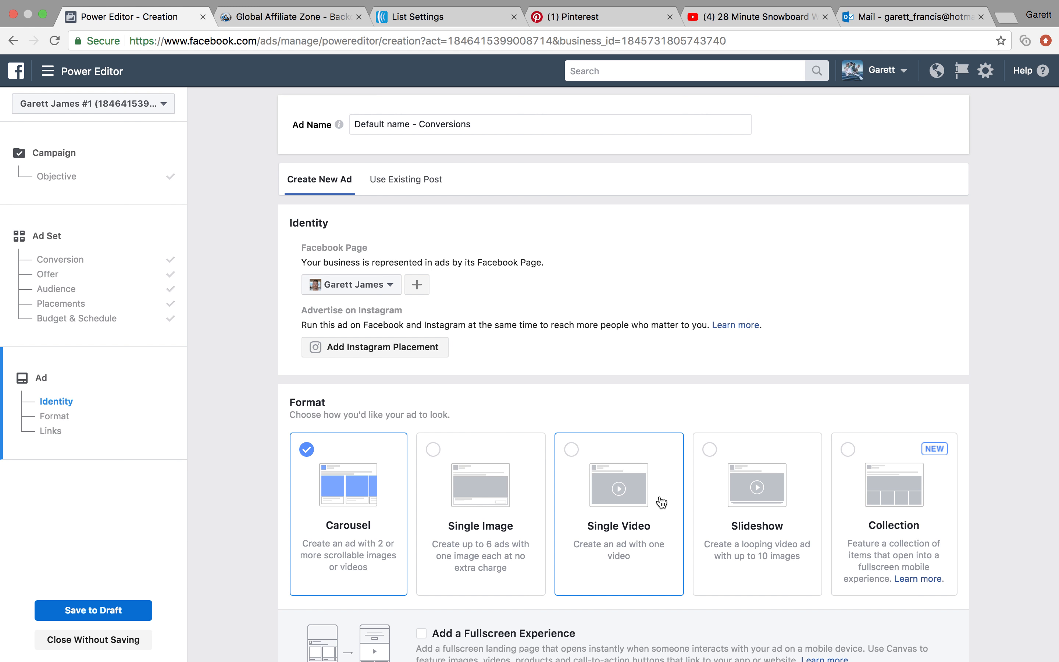
Choose to build the ad from an existing Page post instead of creating a new ad.
scroll(449, 500, "down", 4)
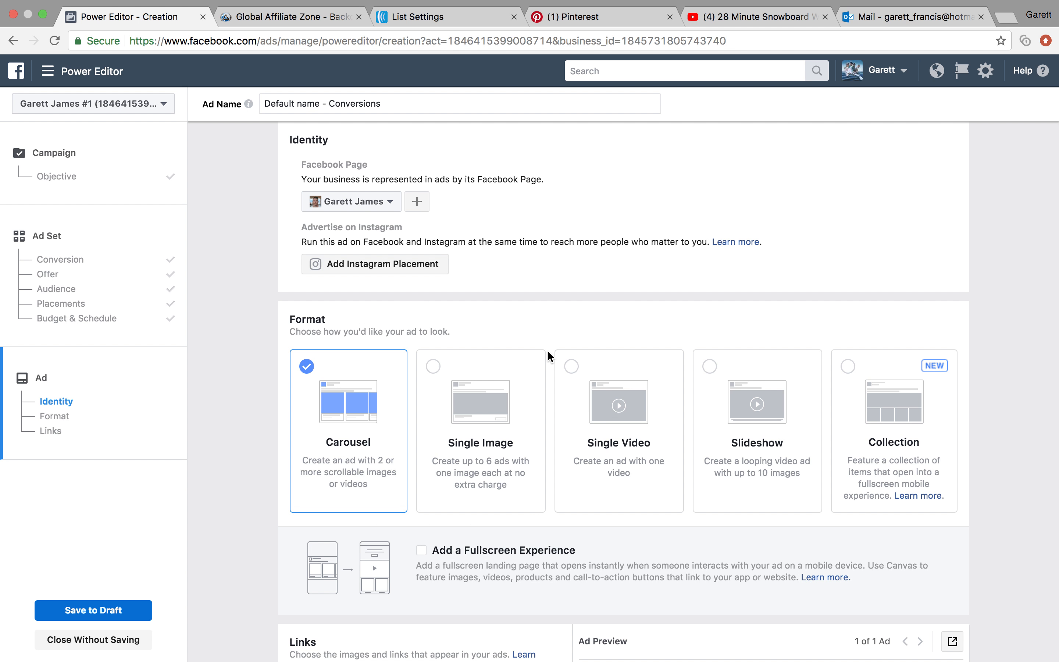
scroll(550, 355, "down", 4)
scroll(549, 355, "down", 4)
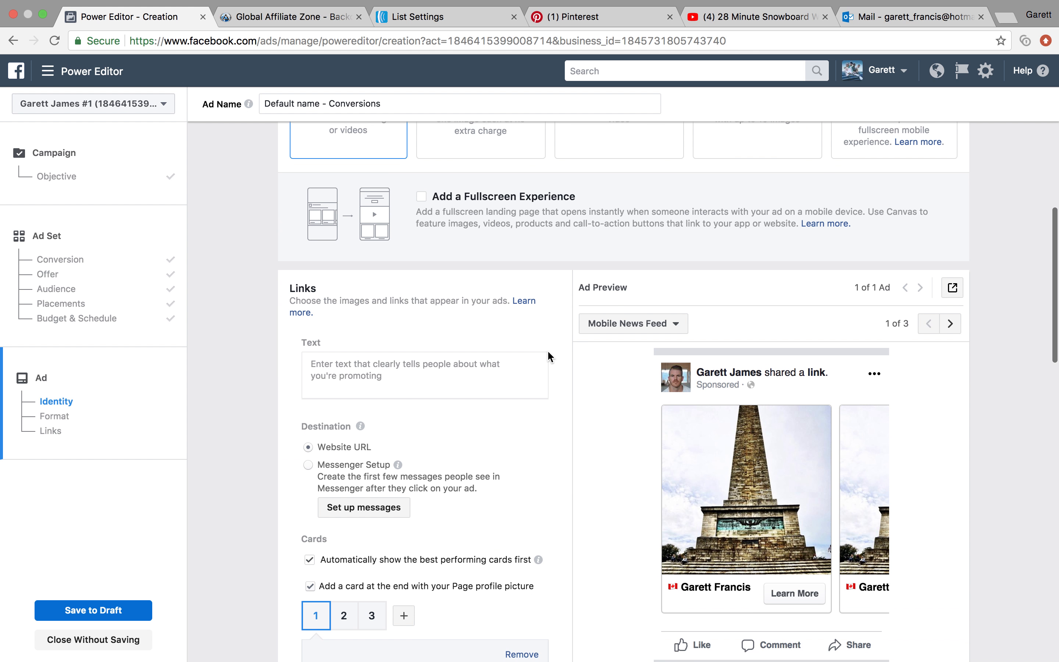
scroll(550, 355, "up", 7)
scroll(550, 356, "up", 3)
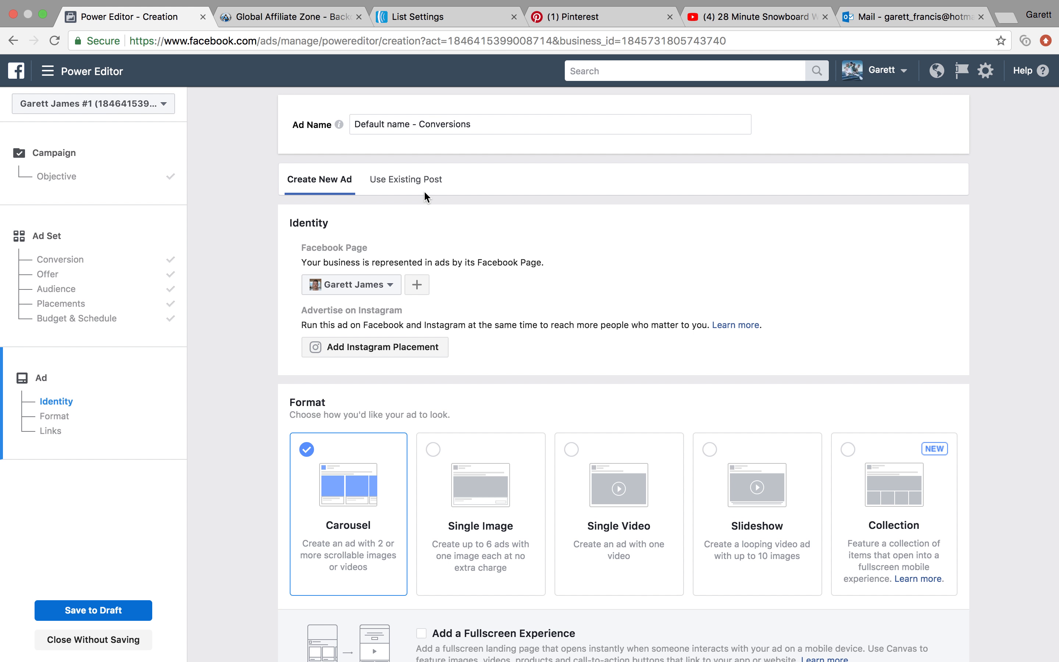
left_click(415, 180)
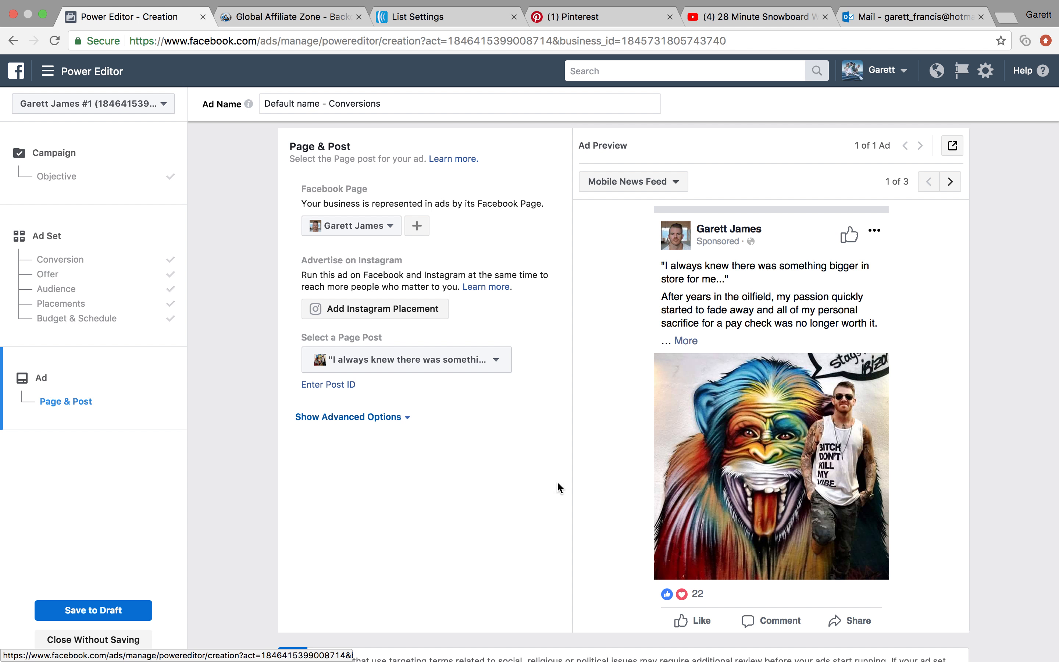
Confirm the ad that uses the existing Page post and continue to the campaigns list.
scroll(546, 492, "down", 5)
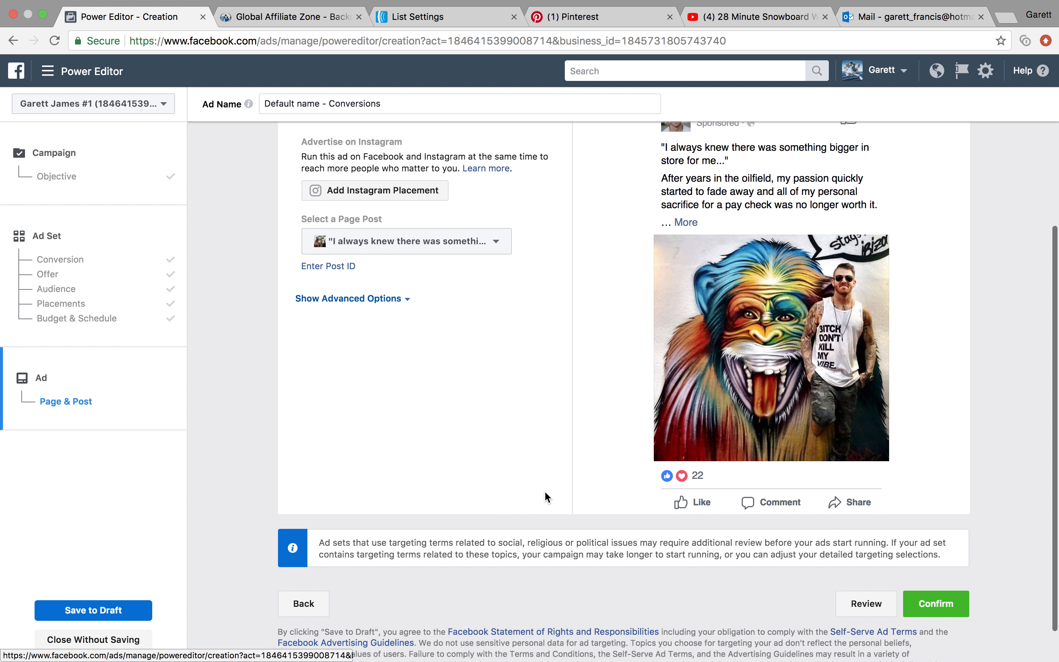
left_click(928, 606)
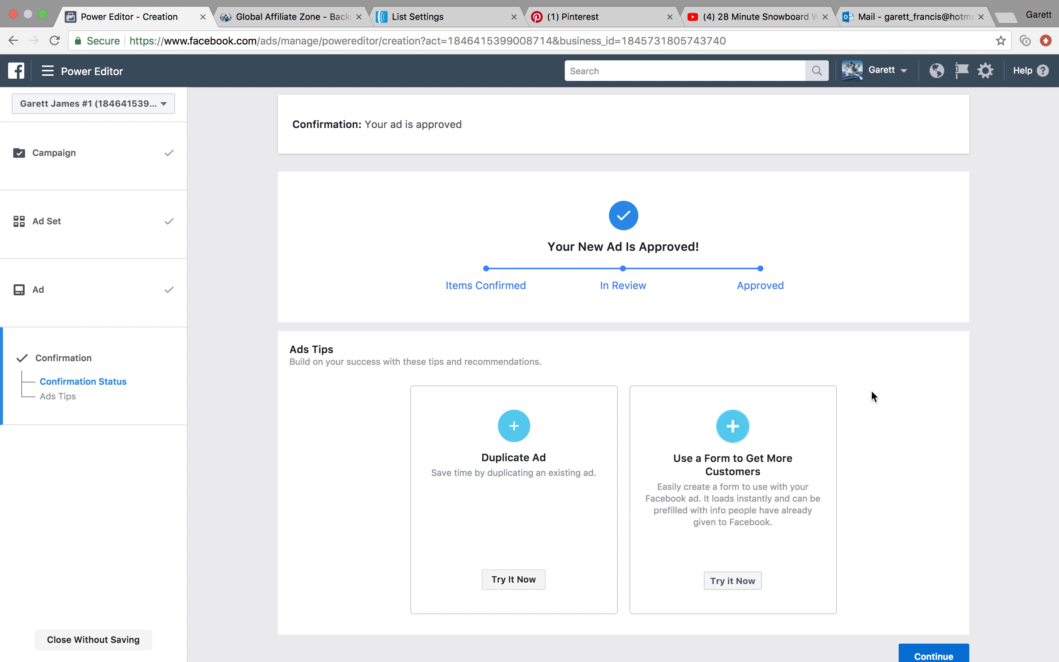
scroll(872, 396, "down", 1)
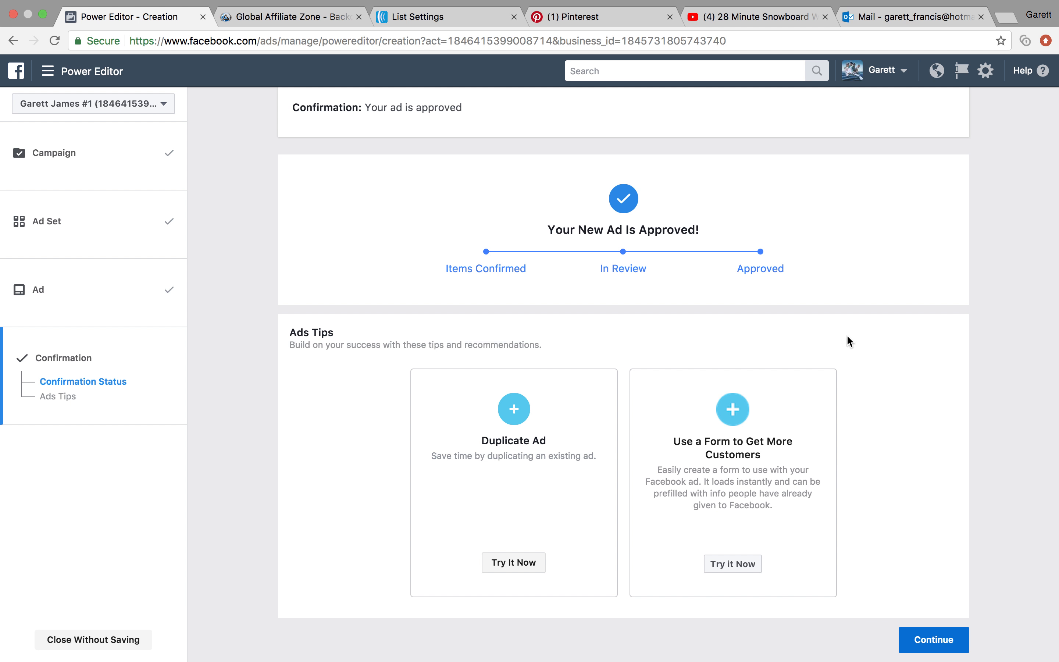
left_click(946, 651)
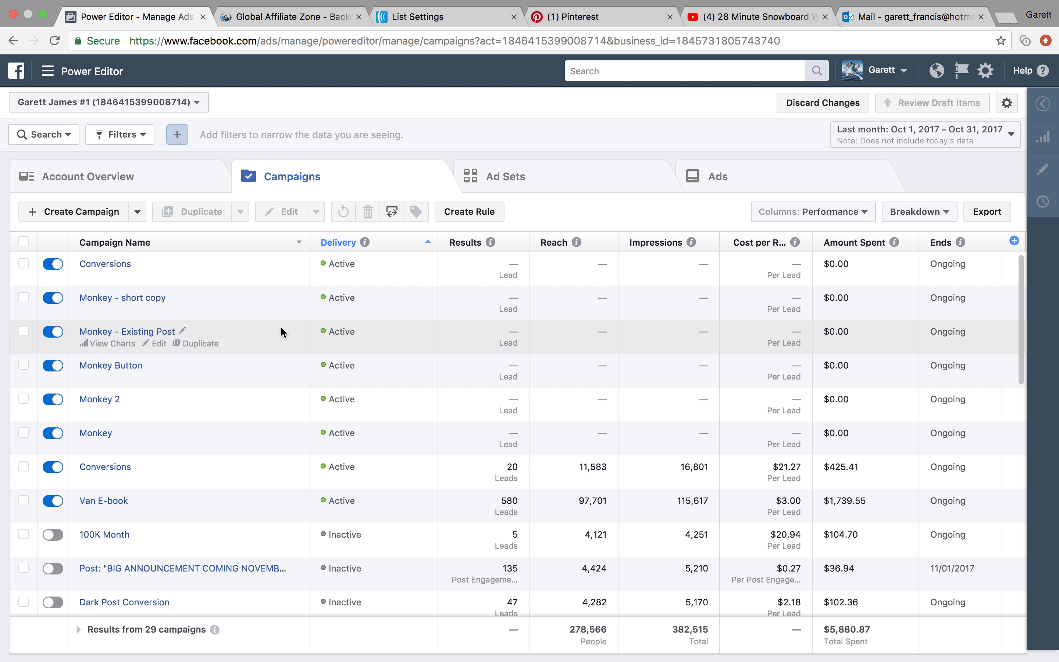
Switch from Power Editor to Ads Manager, leaving the page despite the unsaved changes.
left_click(90, 74)
left_click(47, 174)
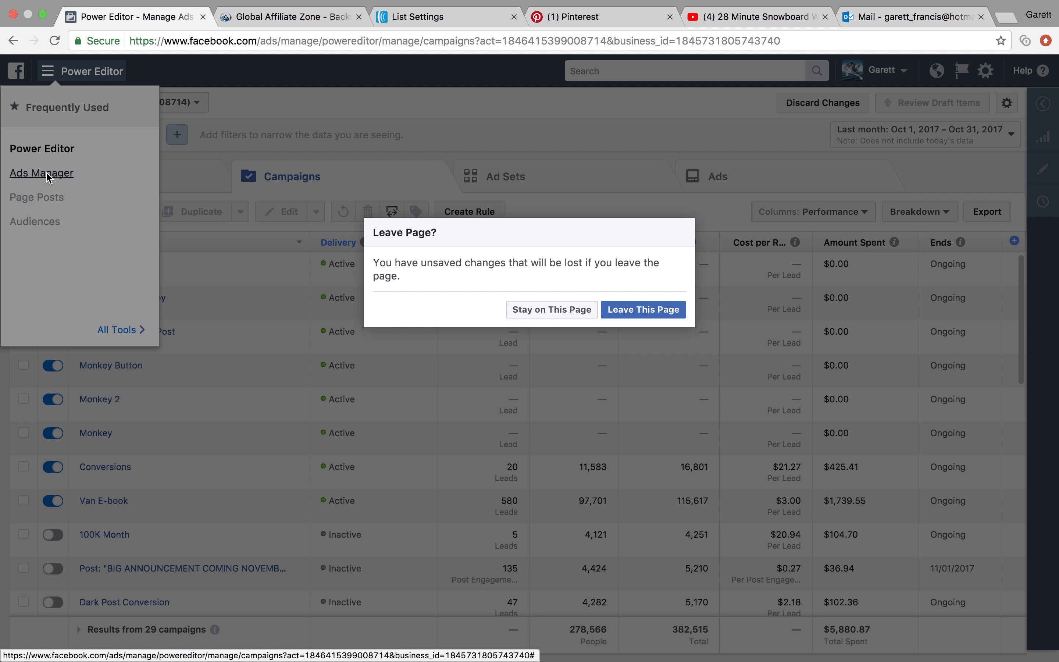
left_click(642, 312)
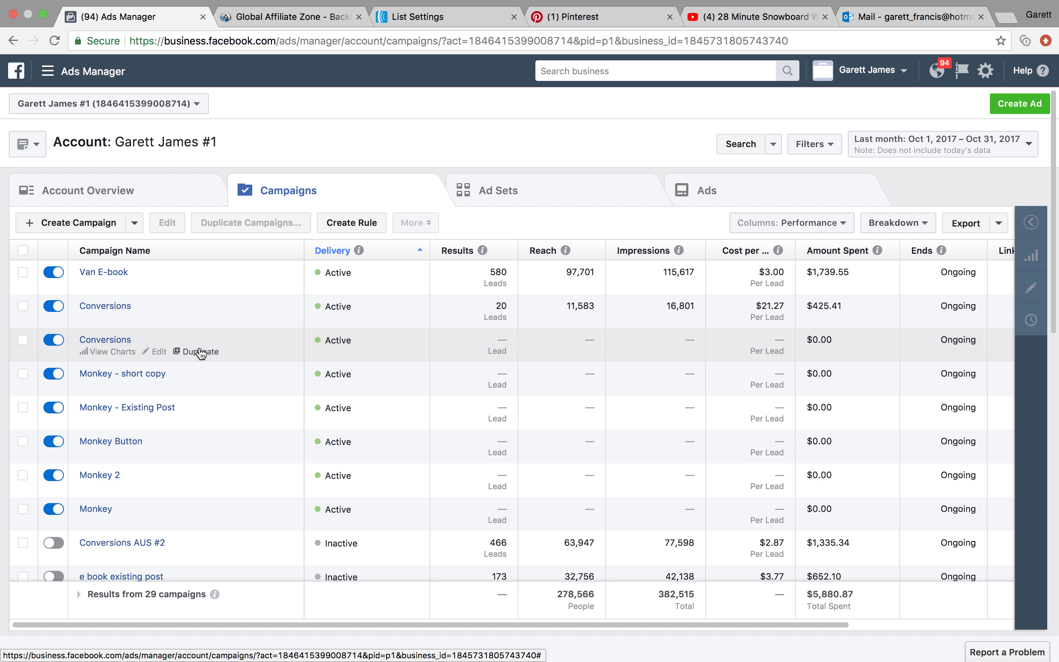
scroll(201, 352, "down", 1)
scroll(201, 352, "up", 1)
scroll(200, 352, "right", 2)
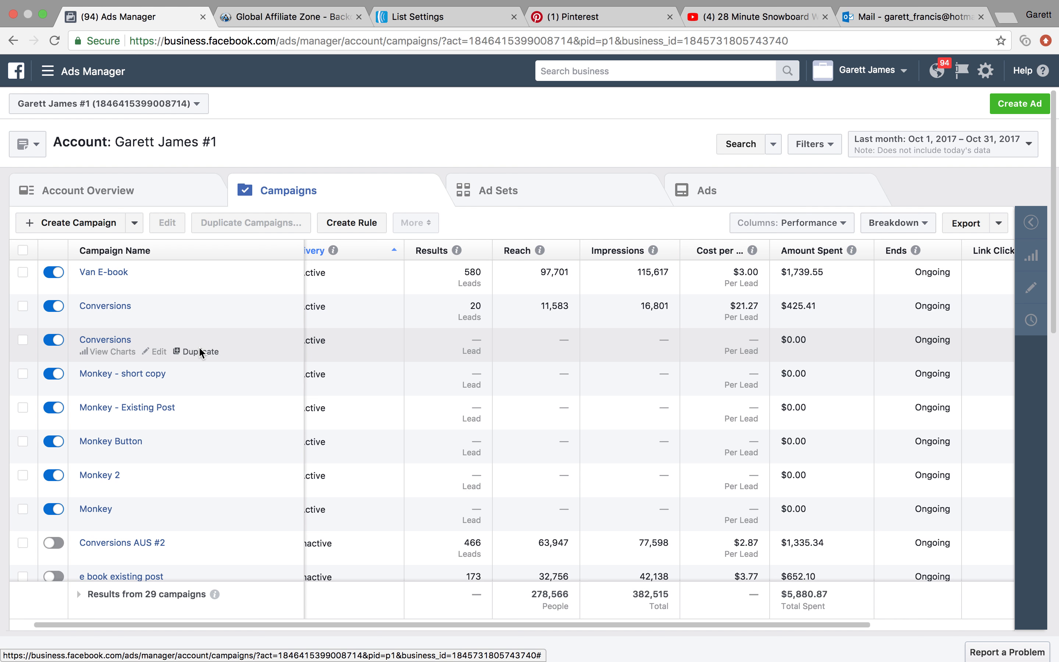
scroll(351, 334, "left", 2)
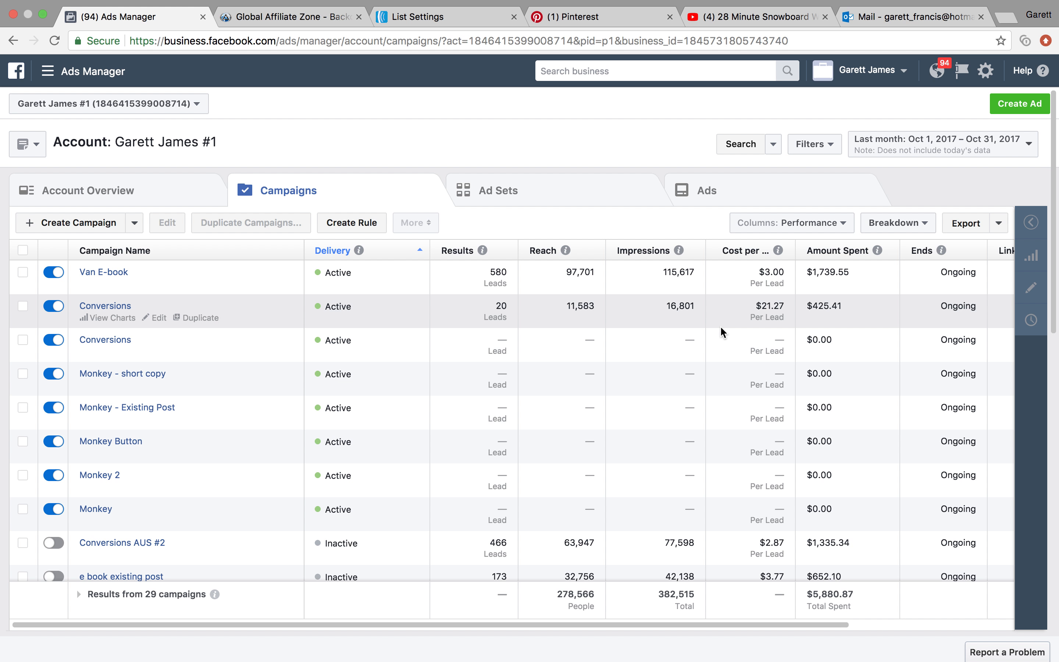
Open the column customization for the campaigns table and search the available columns for "lead".
left_click(839, 224)
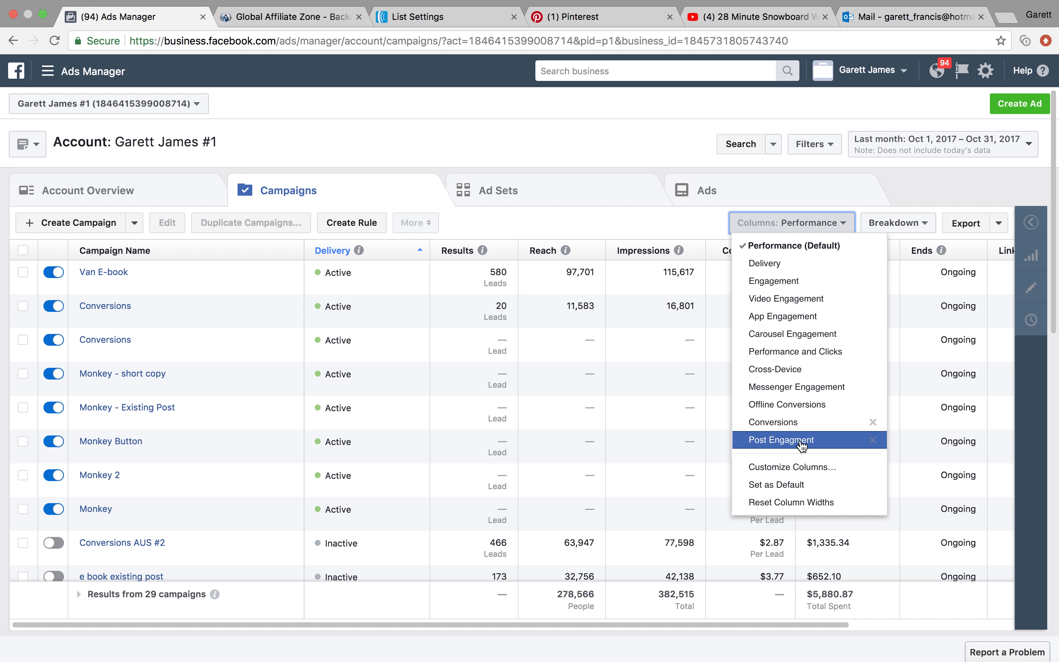
left_click(792, 467)
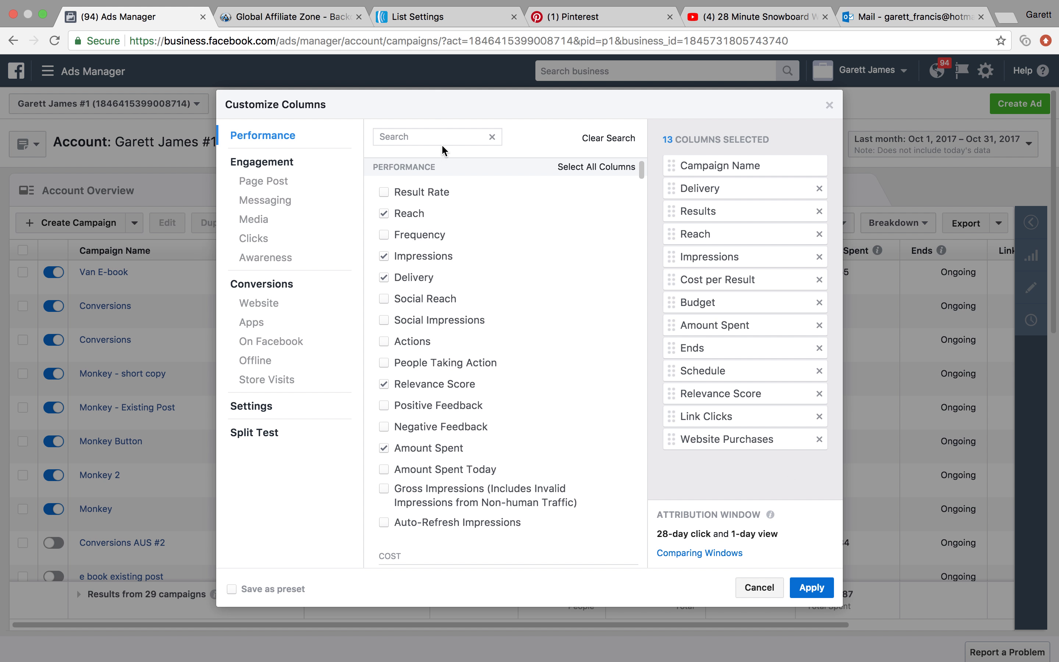
left_click(445, 139)
type("lead")
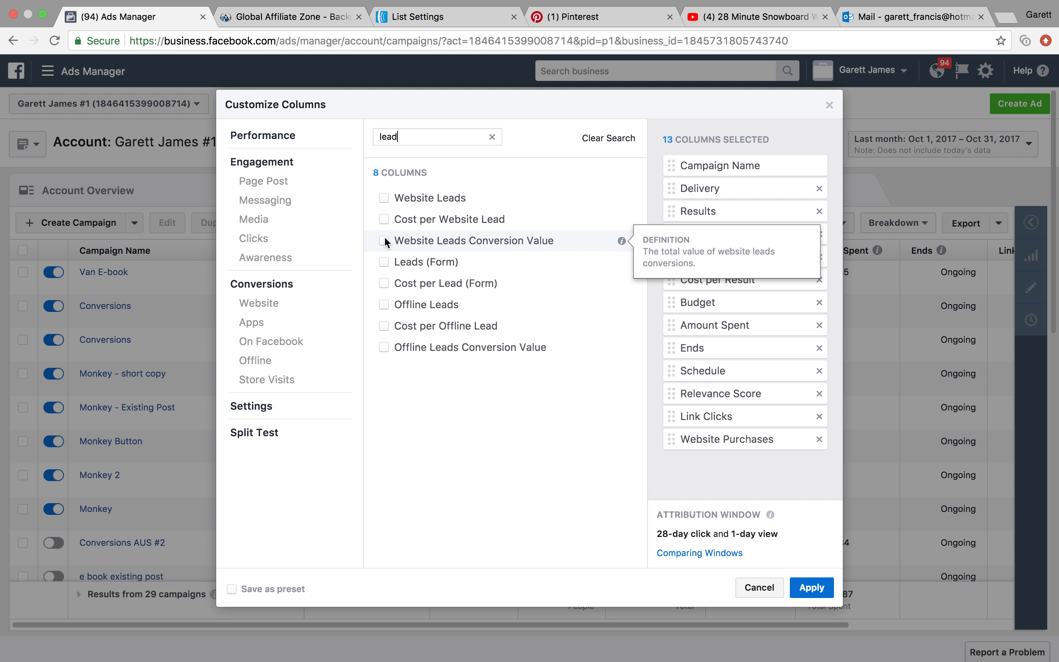
Search the available columns for "comment" instead, and close the column customization without applying changes.
key("BackSpace")
key("BackSpace")
key("BackSpace")
key("BackSpace")
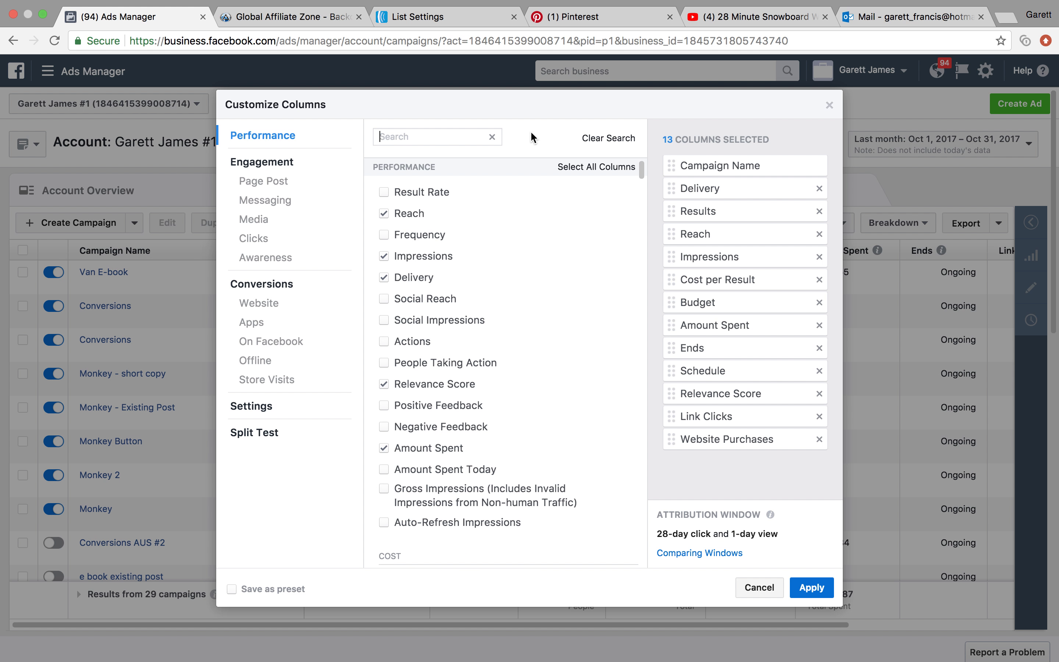
type("comment")
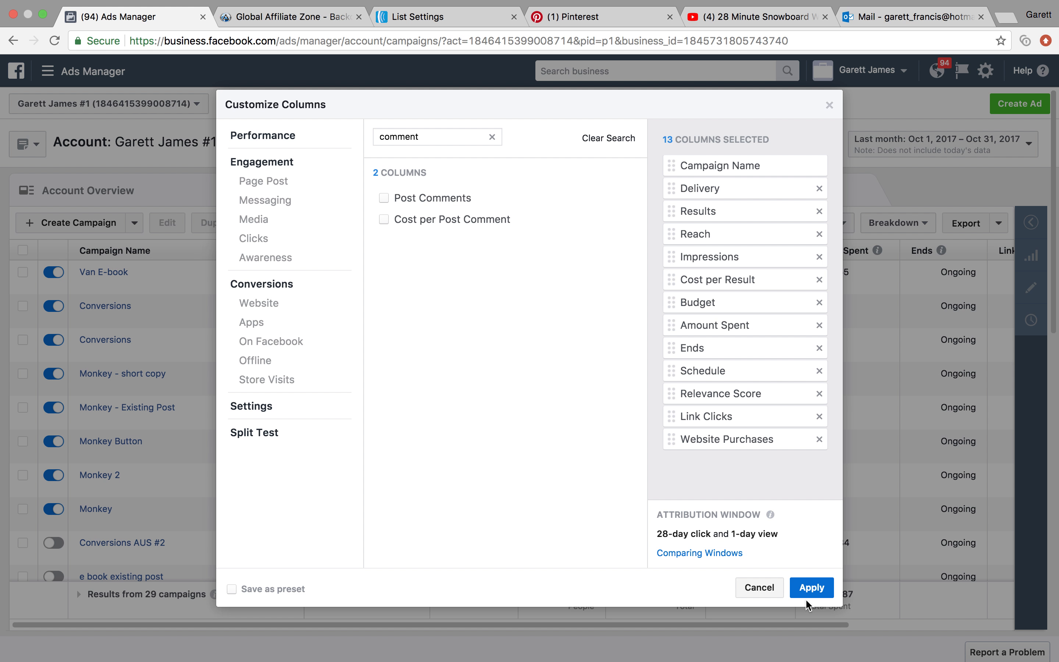
left_click(831, 108)
Apply the saved Conversions column preset to the campaigns table.
left_click(844, 225)
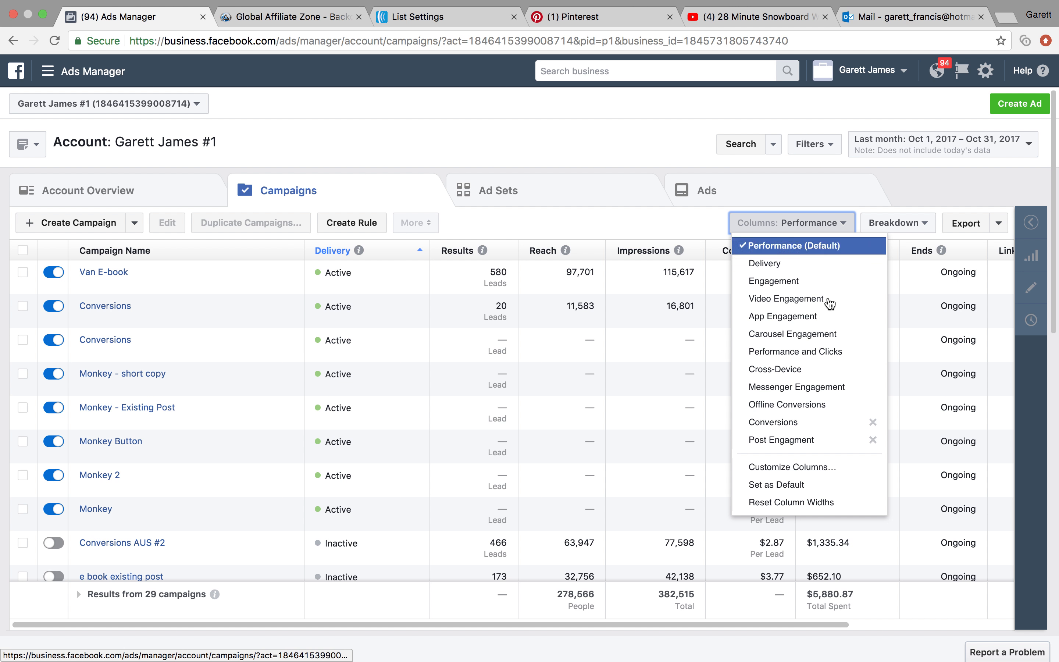
left_click(784, 427)
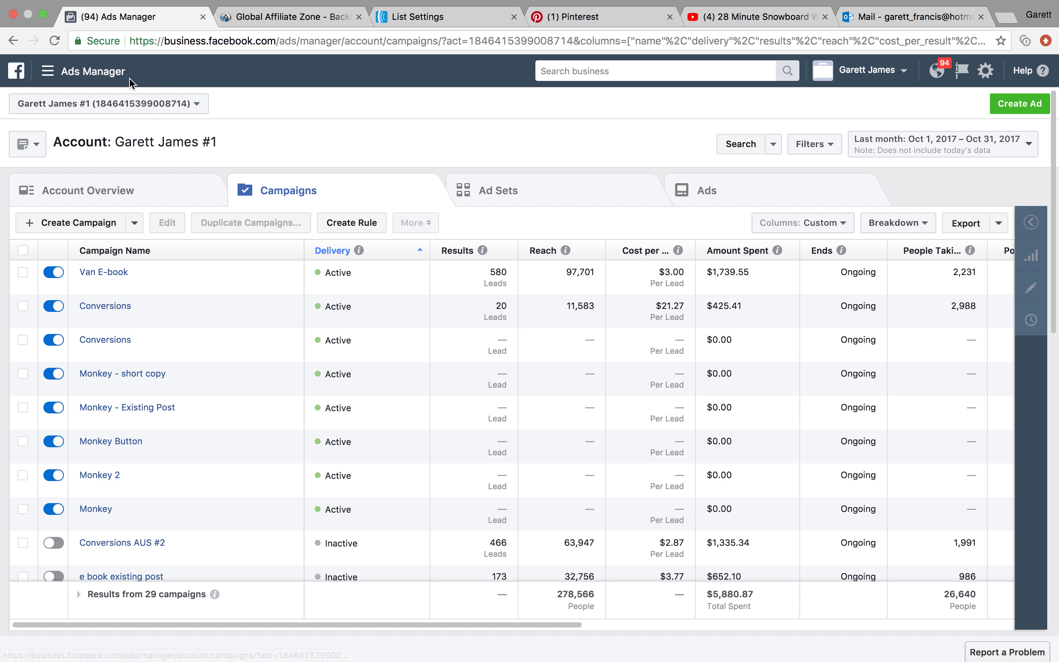
Switch from Ads Manager to Power Editor and open the ad sets of the first Conversions campaign in the list.
left_click(95, 74)
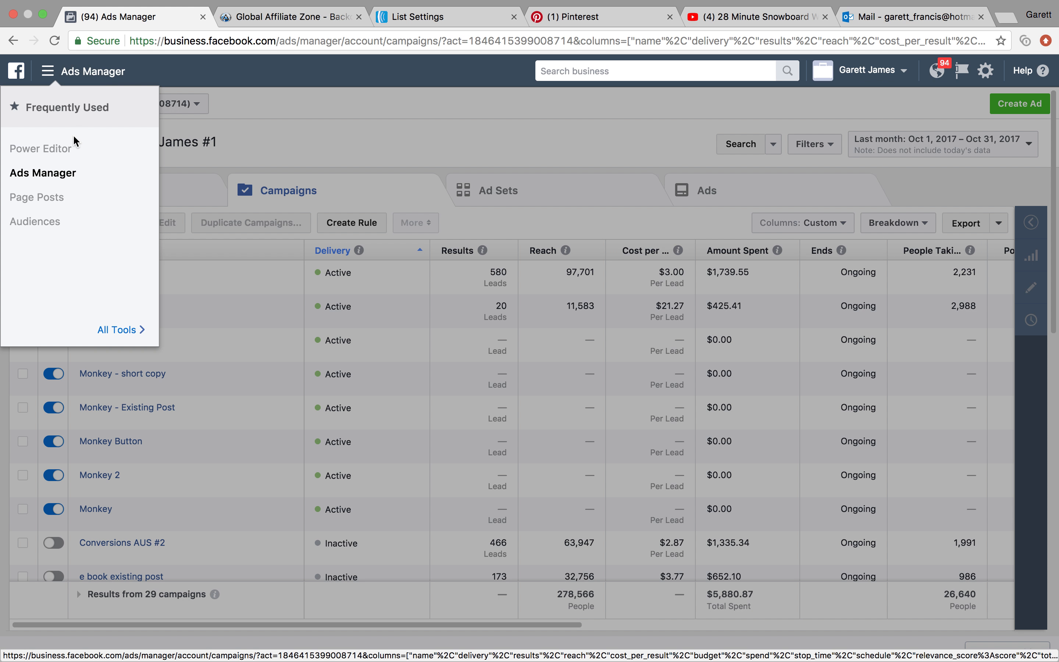
left_click(57, 154)
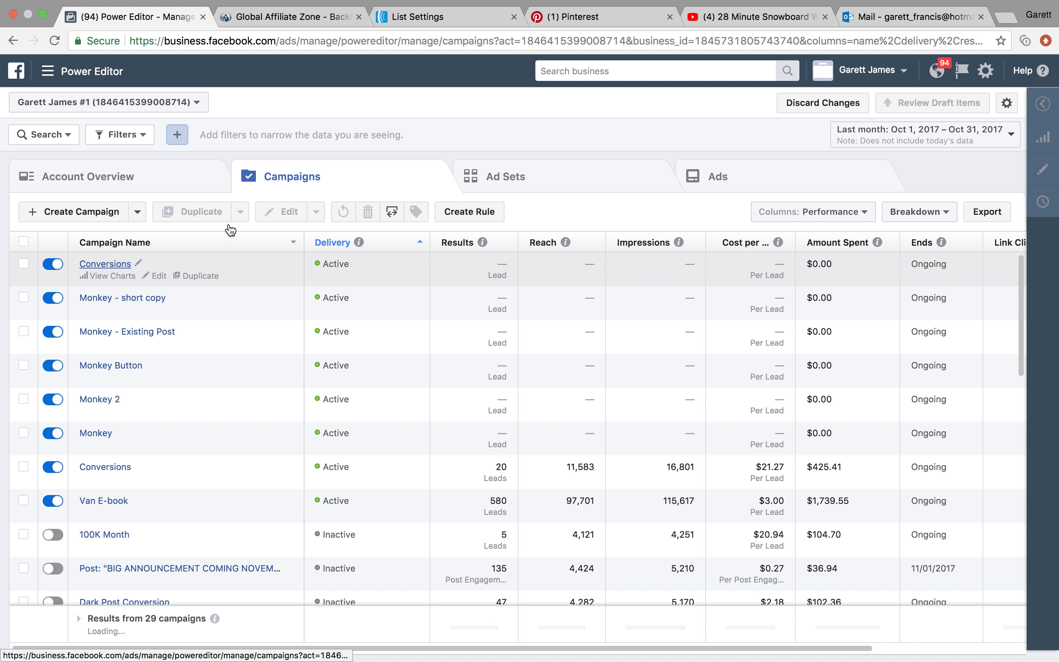
left_click(108, 265)
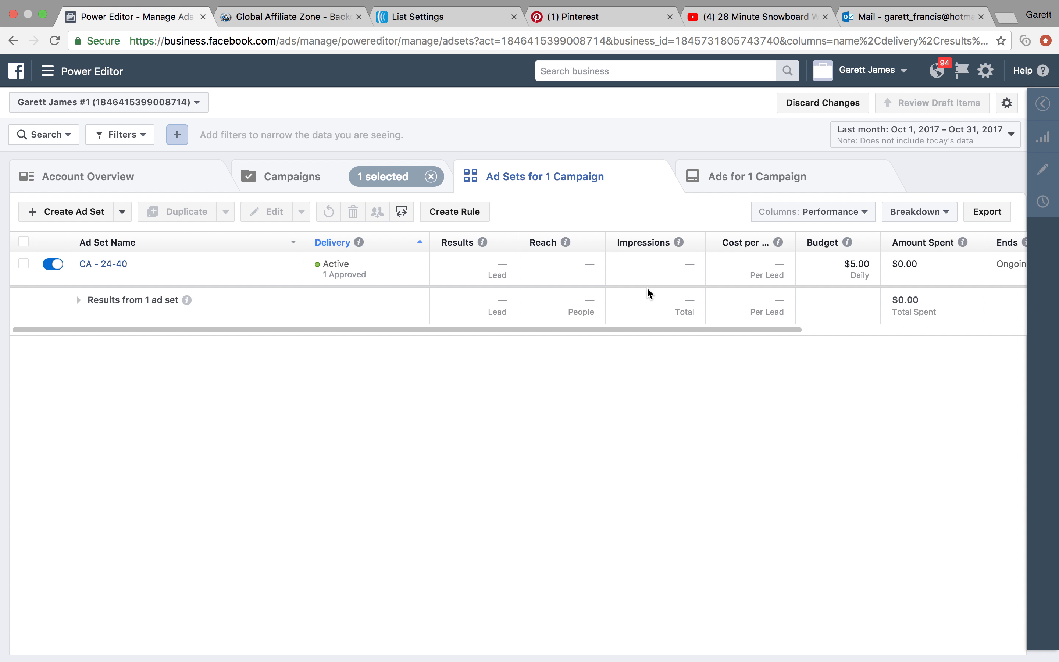
Apply the saved Conversions column preset to the campaign's ad sets table.
left_click(858, 212)
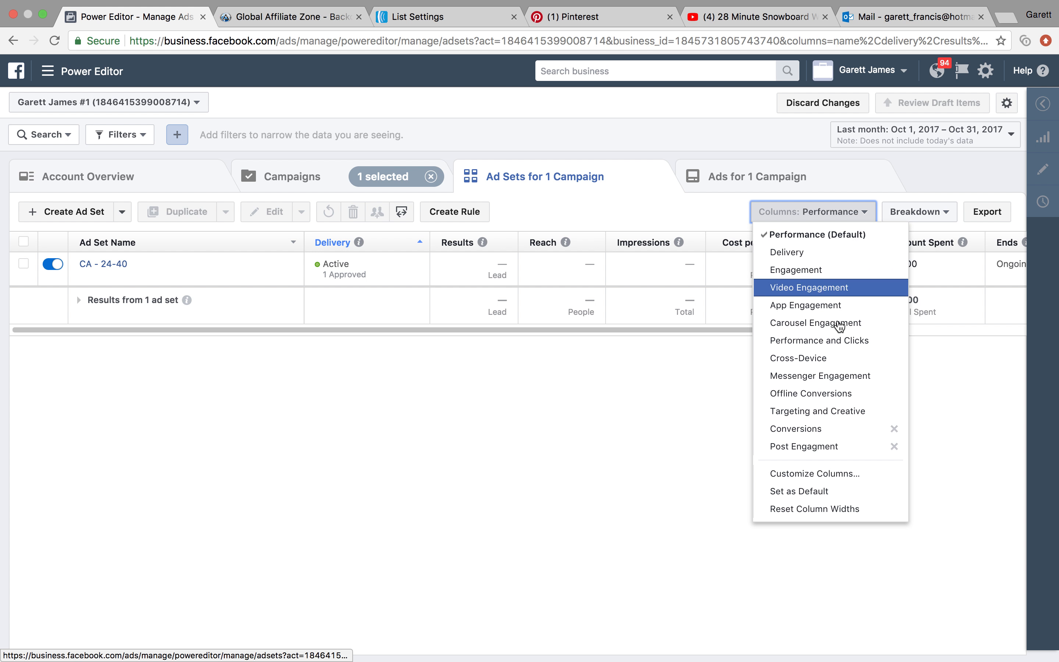
left_click(816, 429)
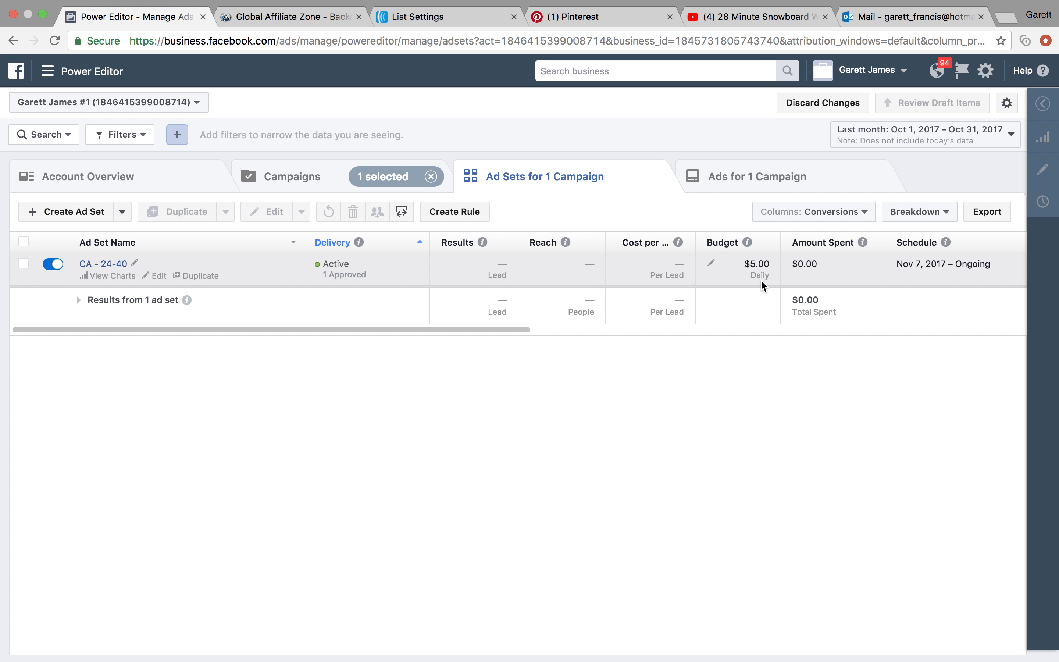
scroll(764, 285, "right", 10)
scroll(764, 285, "left", 10)
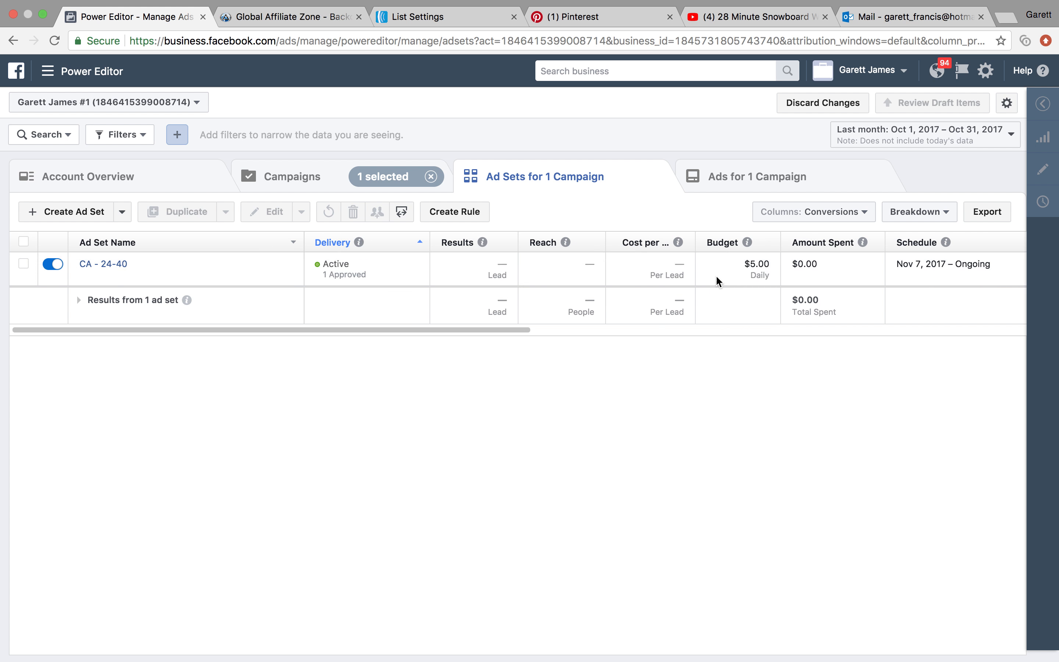
Examine the ad set report columns, including cost per result, post comments, website leads, website purchases and their conversion value.
mouse_move(682, 246)
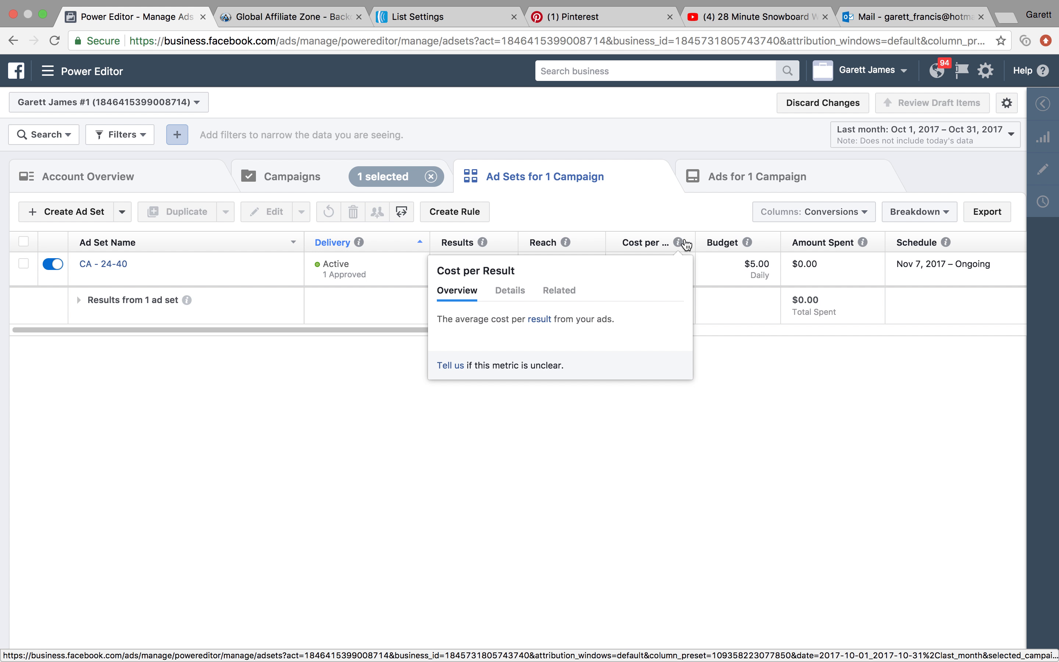
scroll(745, 268, "right", 10)
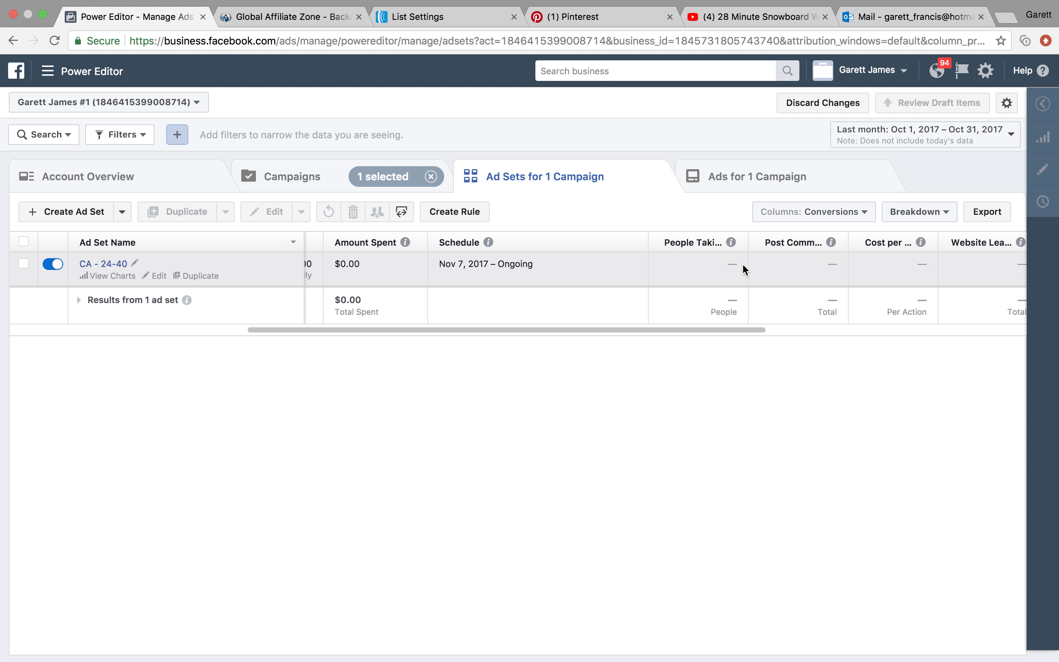
scroll(744, 268, "right", 2)
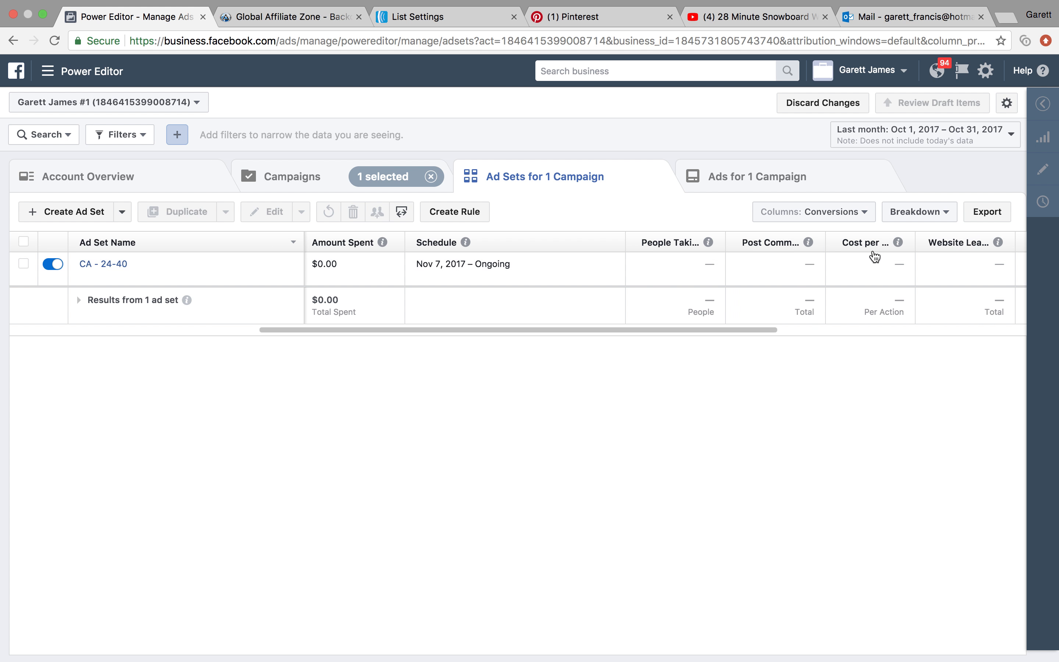
scroll(914, 245, "right", 5)
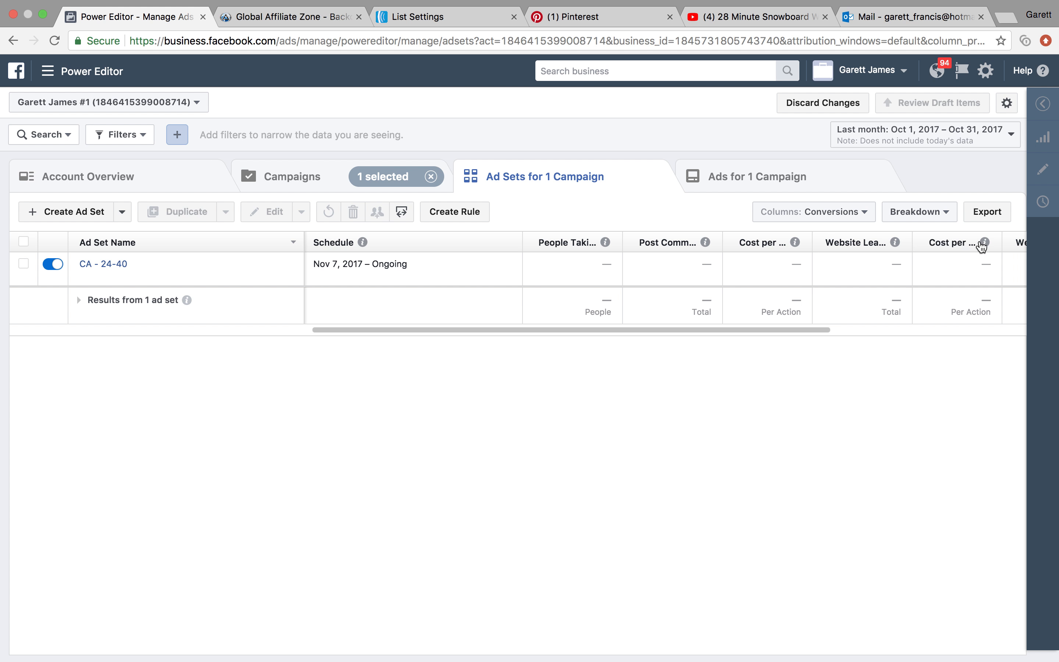
mouse_move(985, 245)
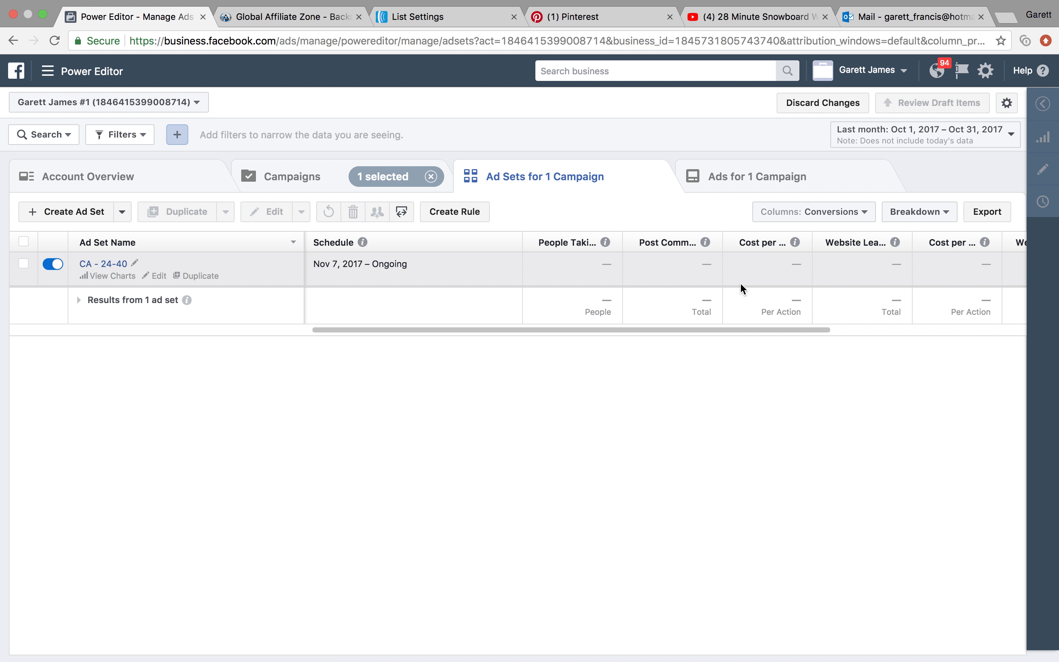
scroll(740, 283, "right", 6)
scroll(741, 289, "right", 5)
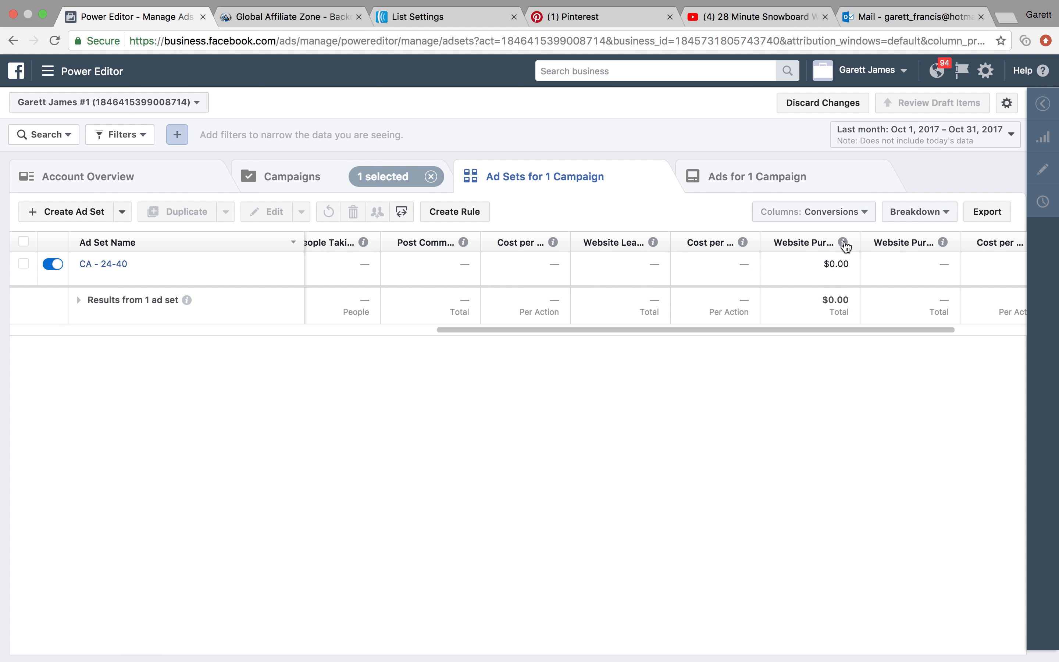
mouse_move(844, 246)
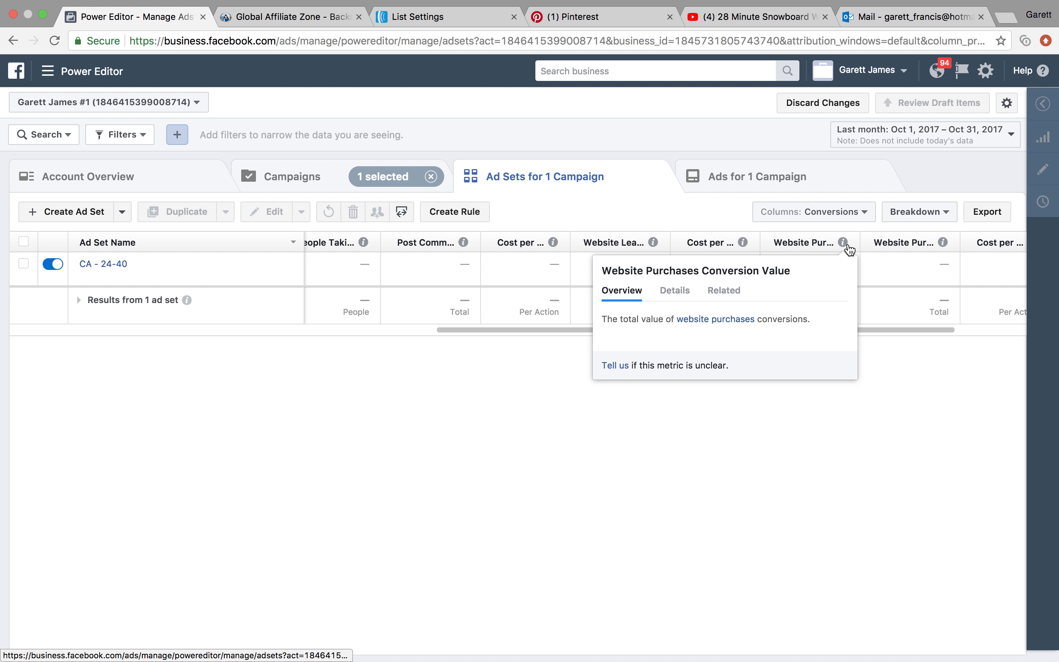
mouse_move(944, 248)
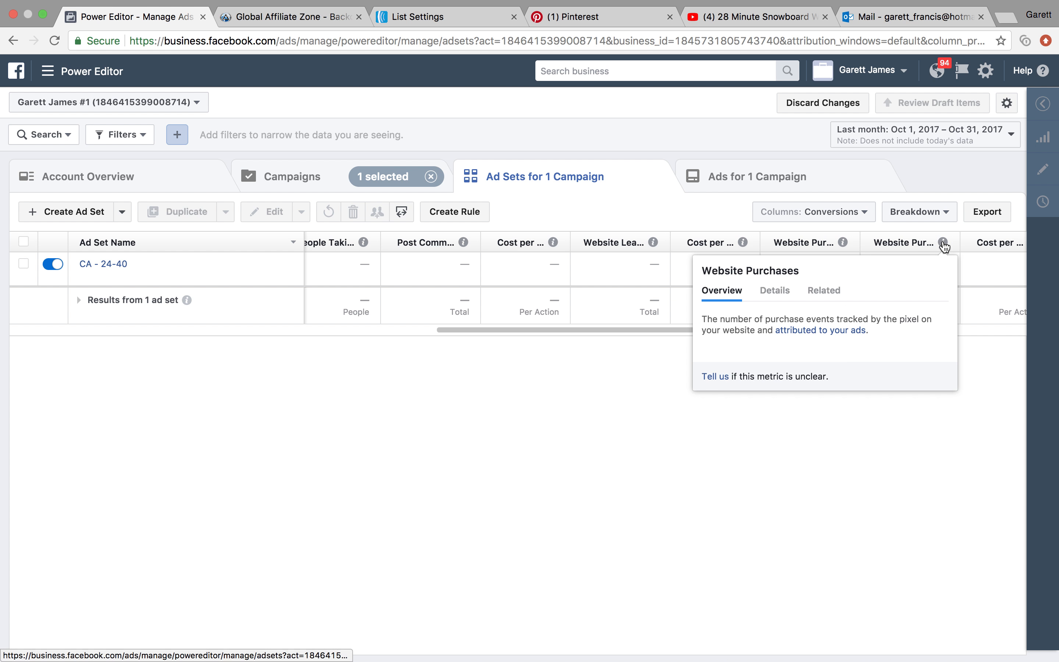
scroll(963, 252, "right", 5)
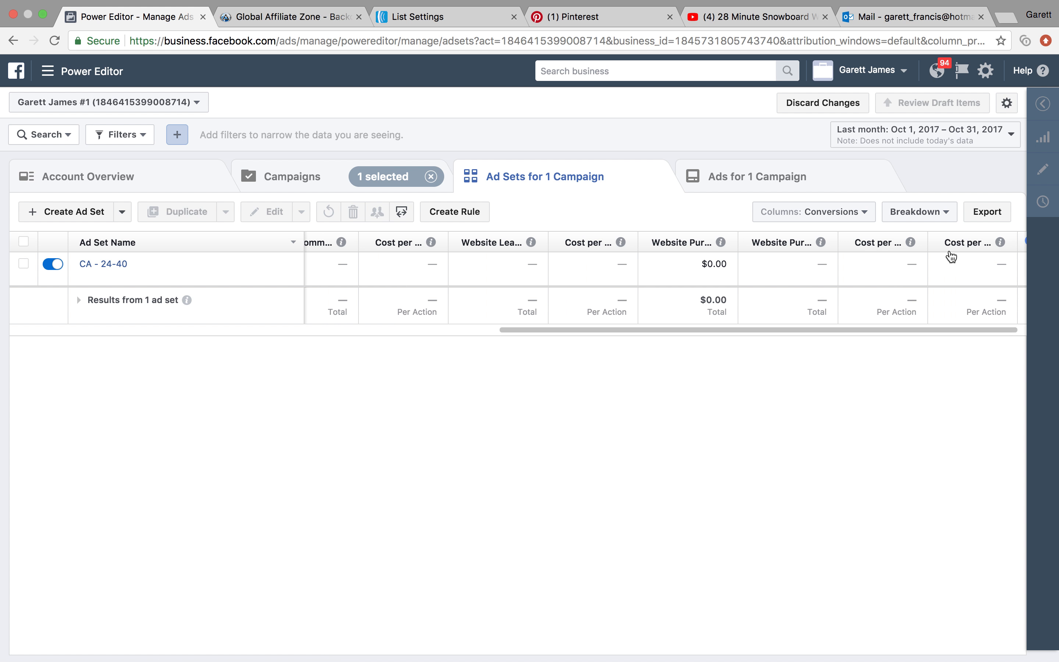
mouse_move(910, 245)
scroll(451, 278, "left", 10)
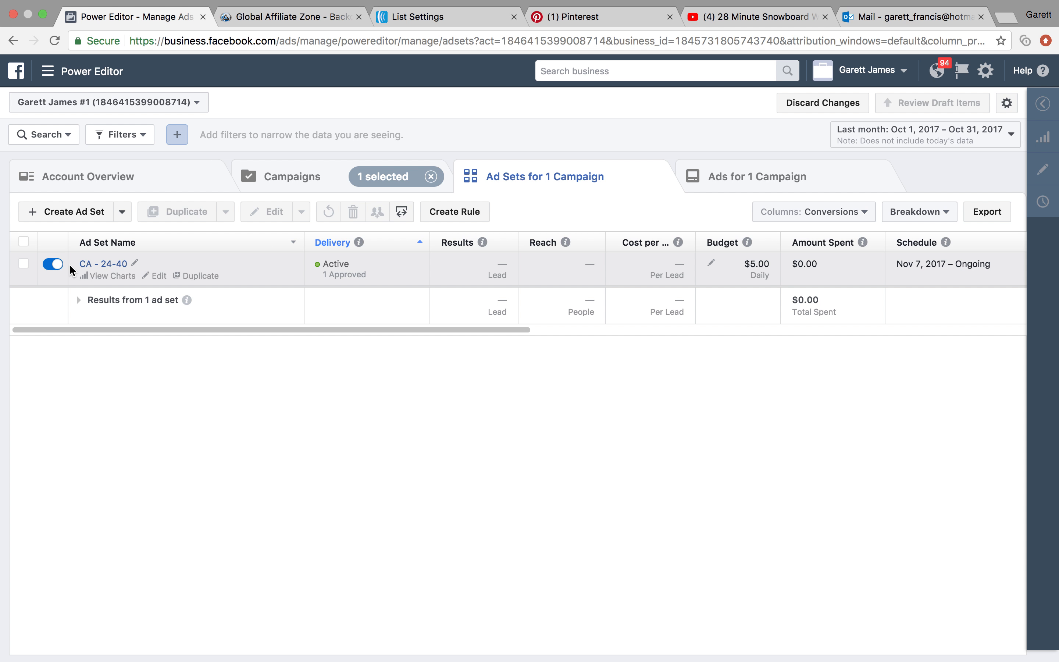
Duplicate the CA - 24-40 ad set into its original campaign with 4 copies, and close the editing pane.
left_click(193, 276)
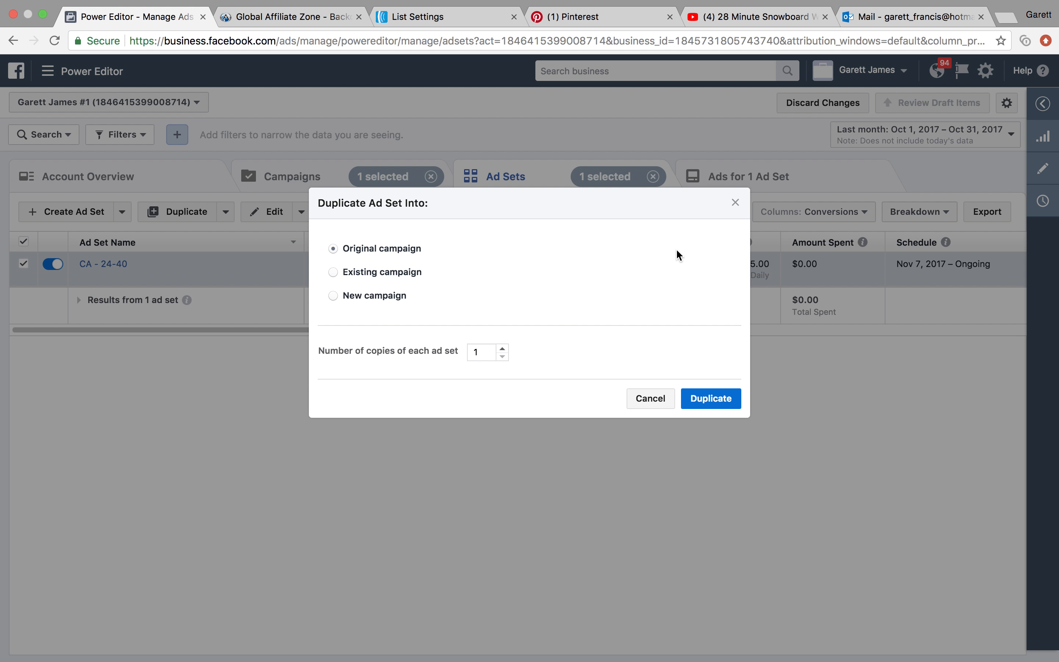
left_click(501, 348)
left_click(502, 348)
left_click(711, 398)
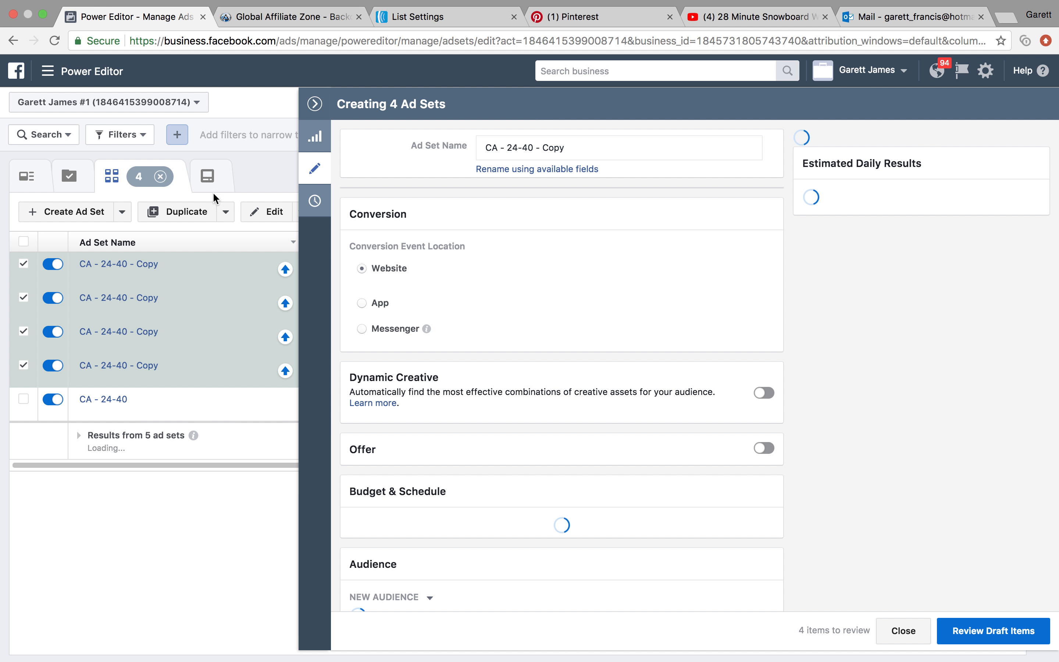
left_click(315, 103)
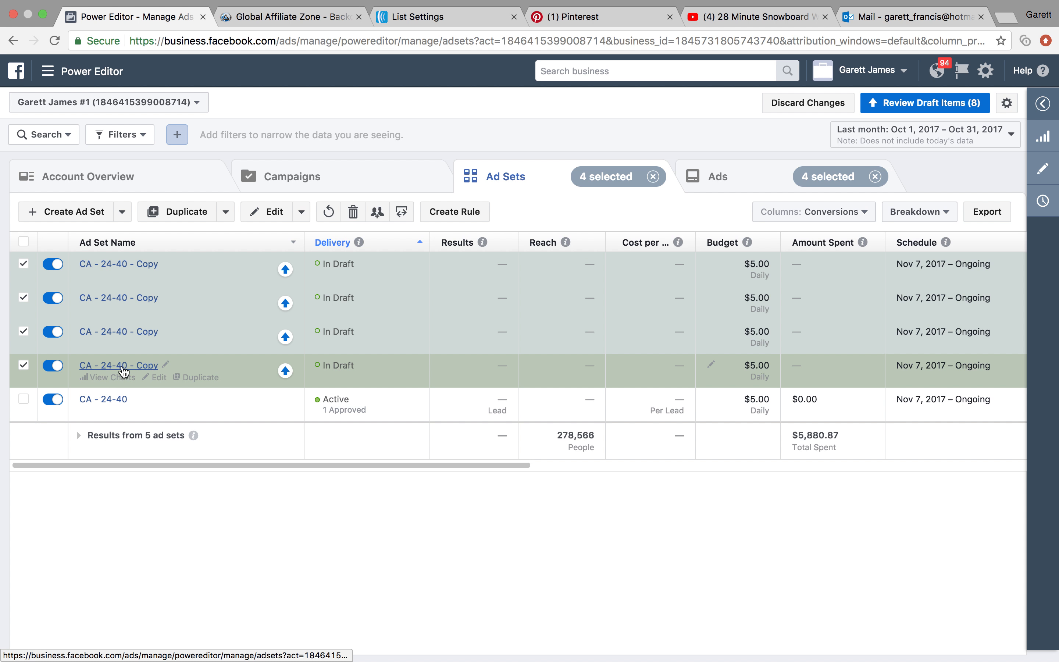
Edit only the third CA - 24-40 - Copy ad set in the list and set its audience age range to 25–30.
left_click(23, 366)
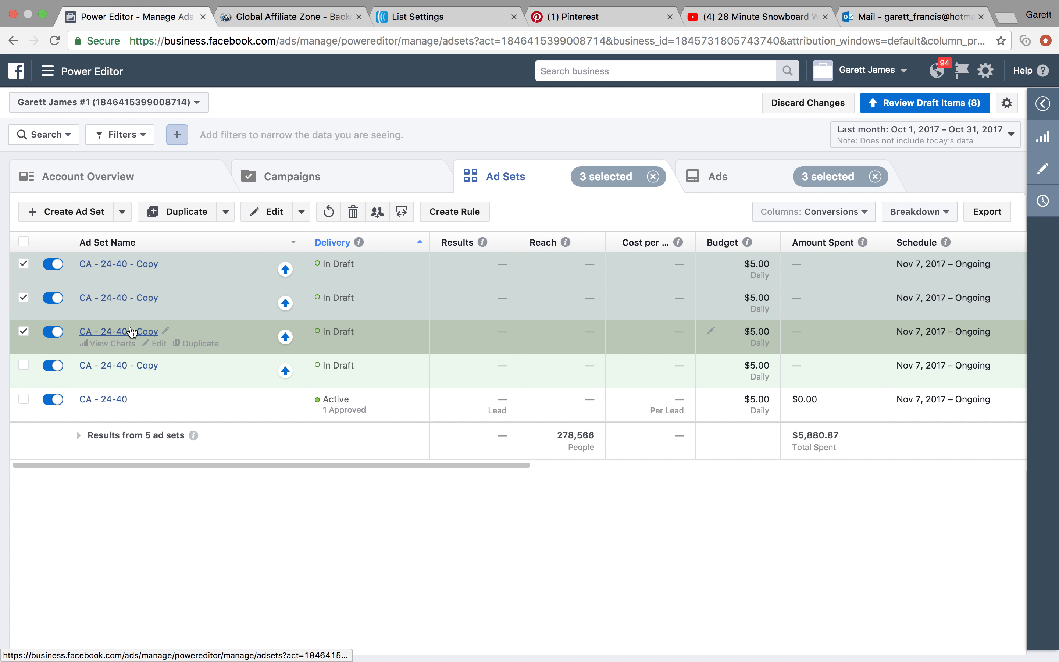
left_click(159, 344)
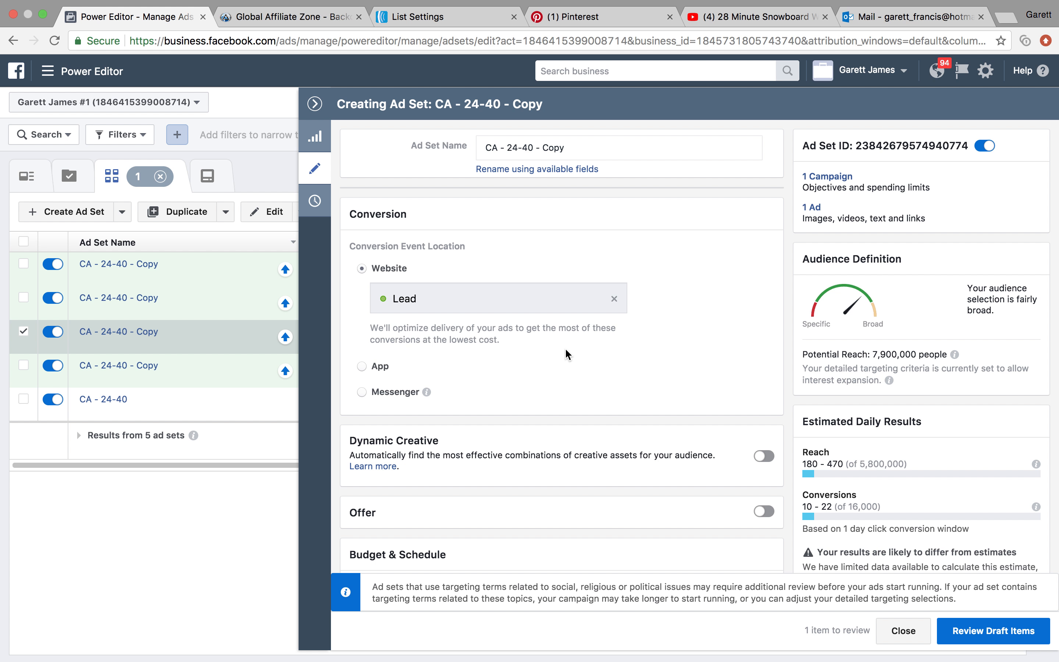
scroll(566, 350, "down", 10)
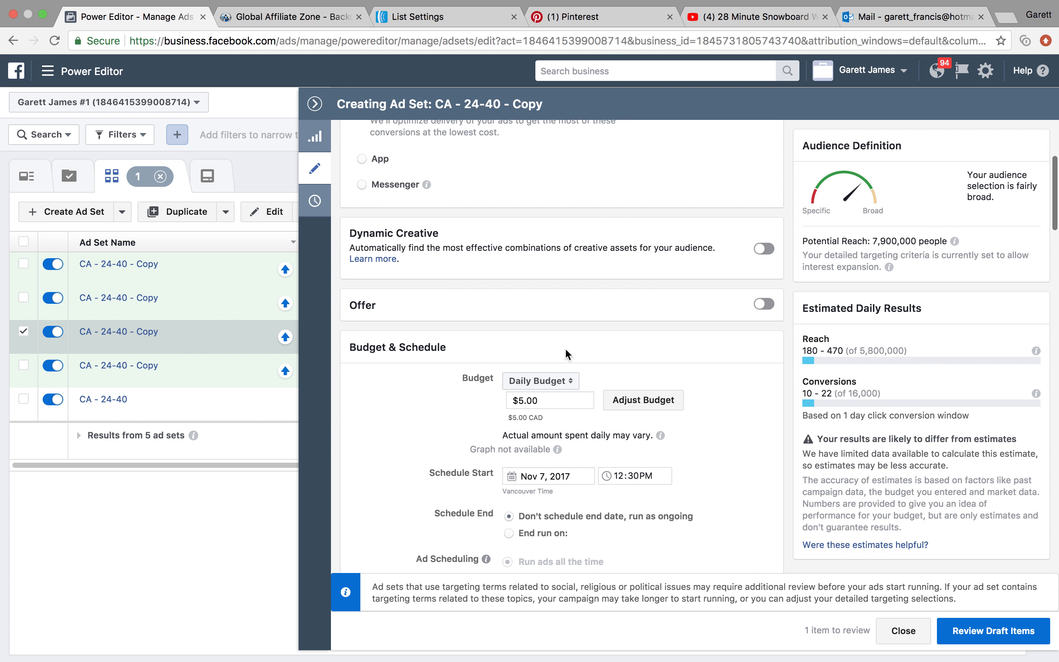
scroll(565, 347, "down", 5)
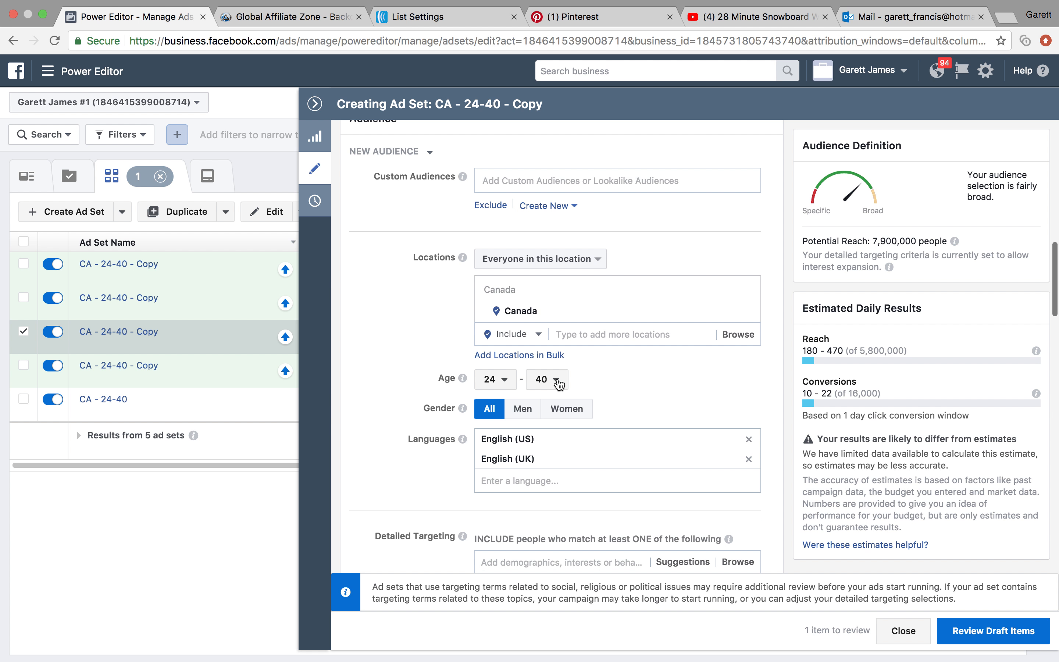
left_click(504, 380)
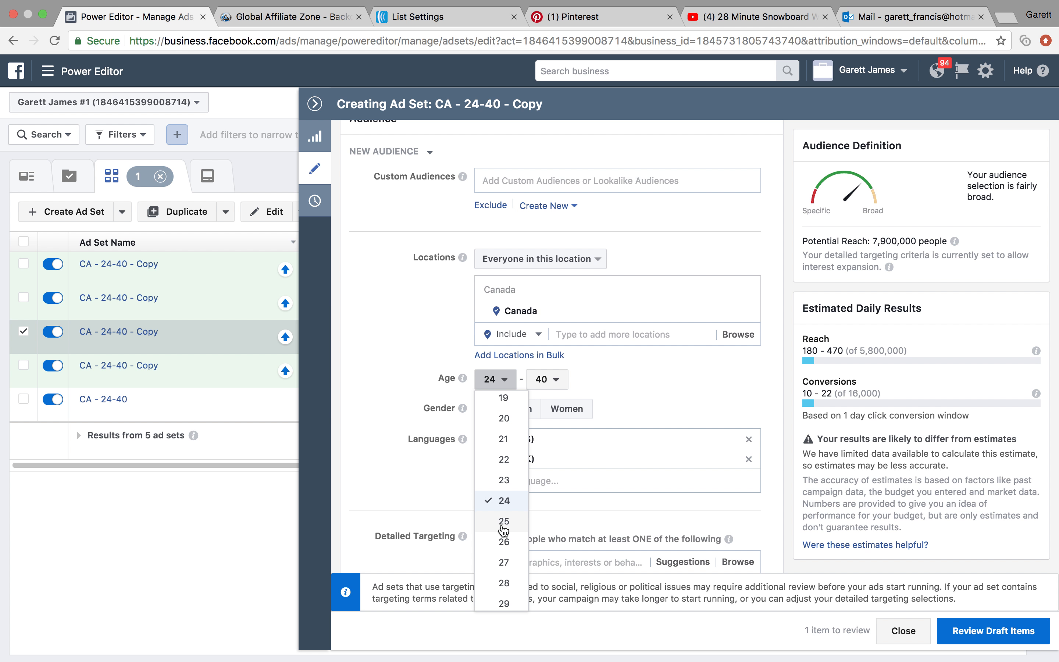
left_click(503, 530)
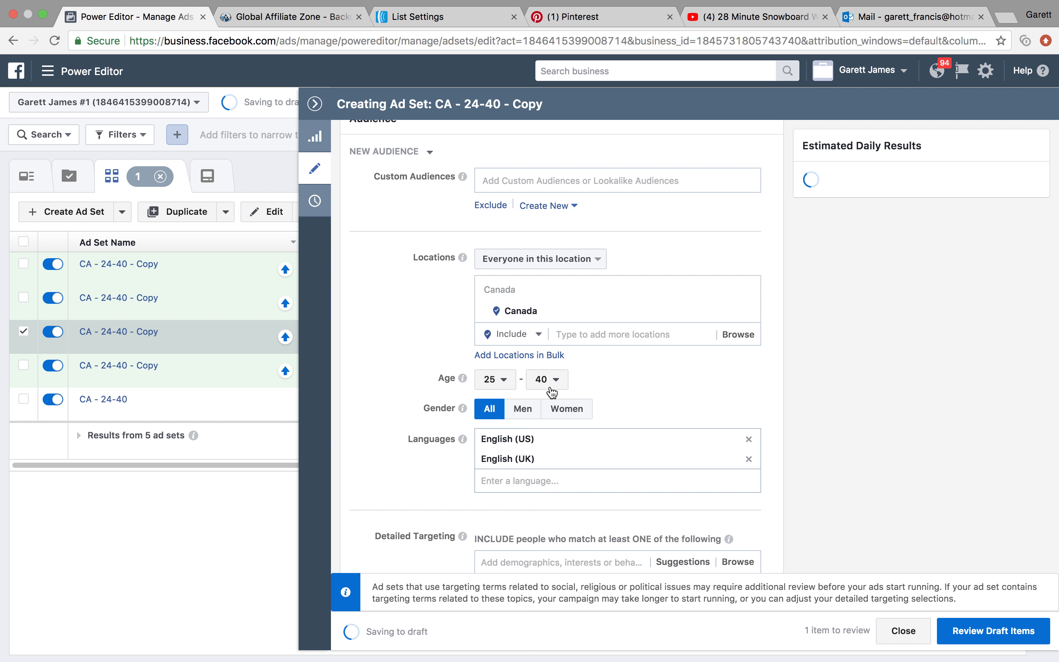
left_click(553, 389)
scroll(560, 442, "up", 3)
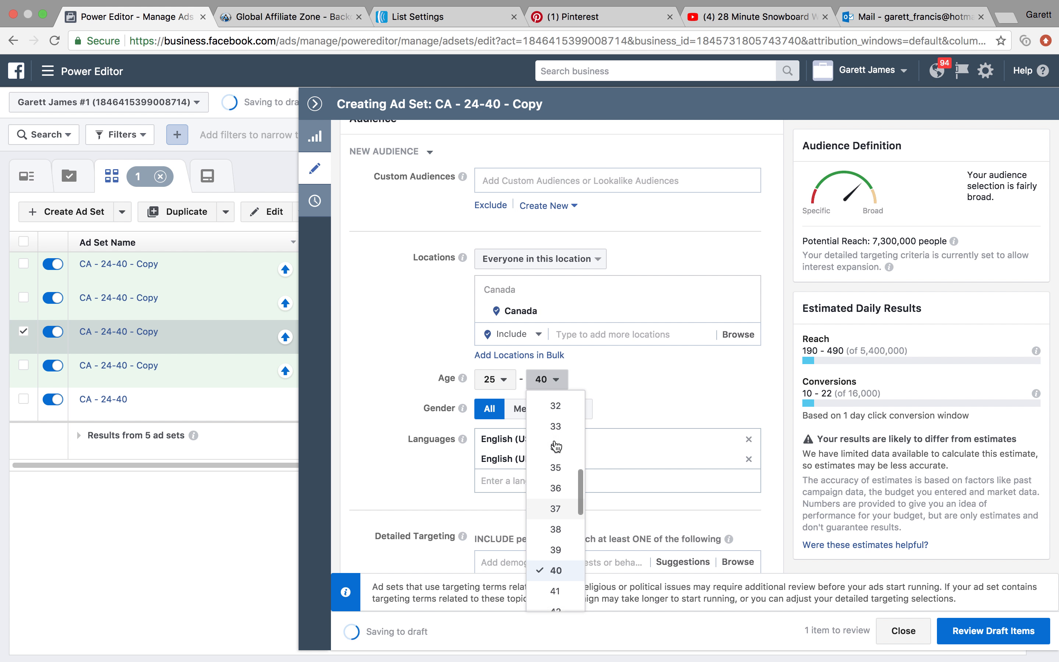
left_click(559, 444)
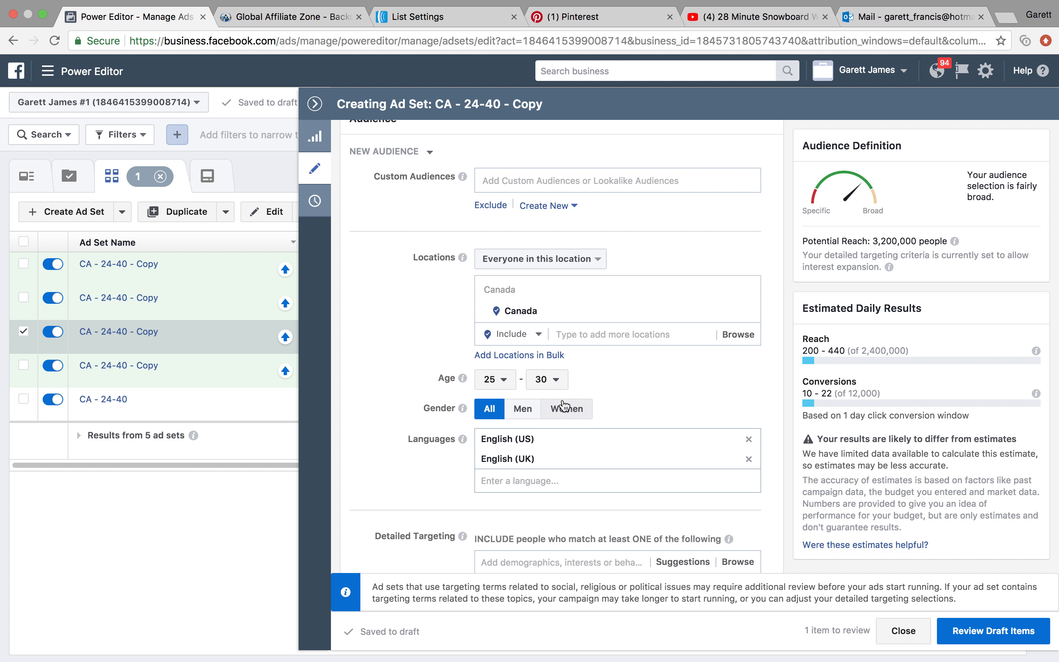
Edit the second CA - 24-40 - Copy ad set in the list and set its audience age range to 30–35.
mouse_move(208, 301)
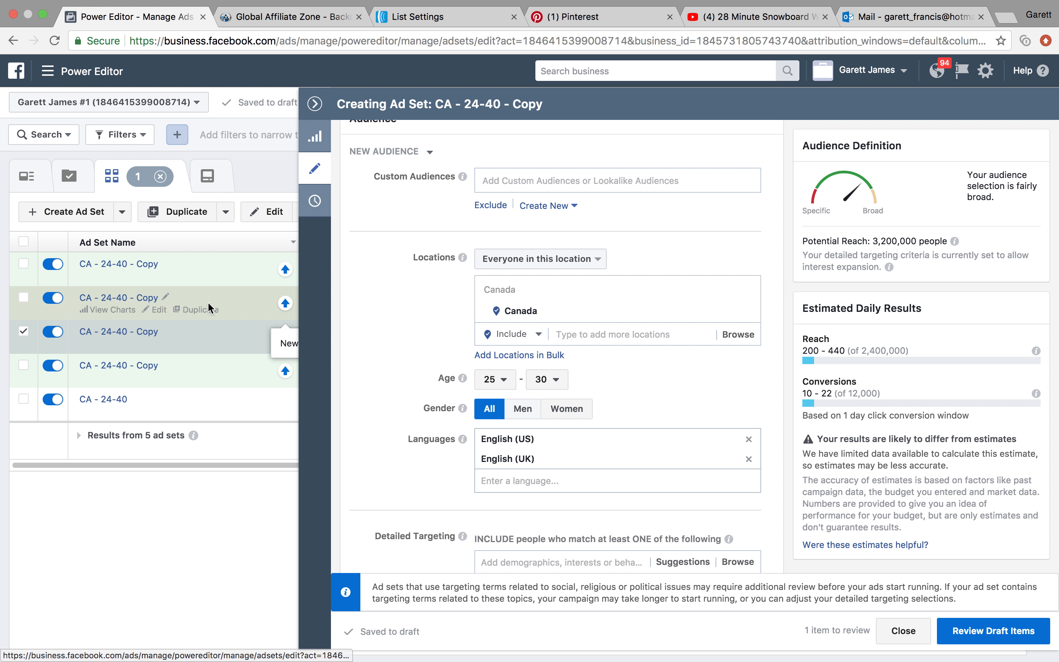
left_click(159, 312)
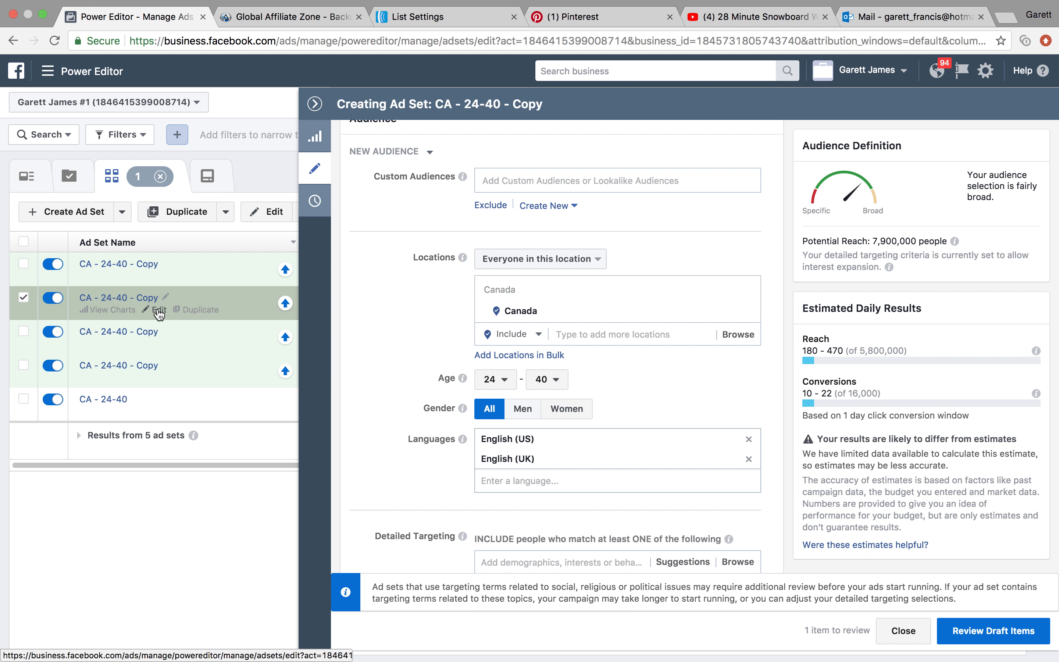
left_click(506, 384)
scroll(510, 542, "down", 3)
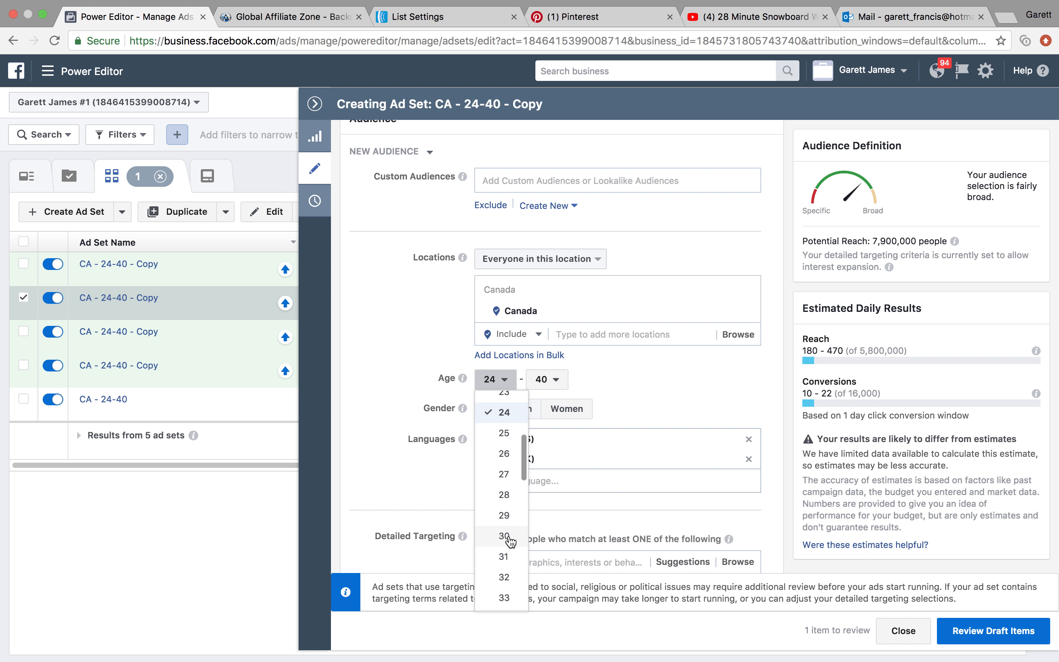
left_click(505, 537)
left_click(553, 379)
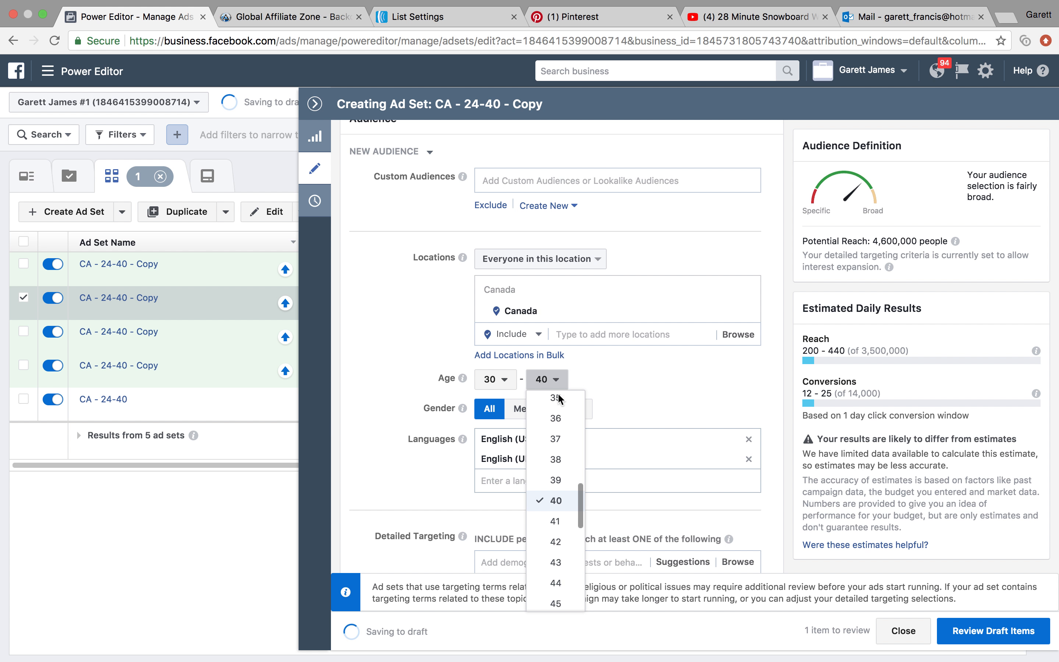
left_click(555, 398)
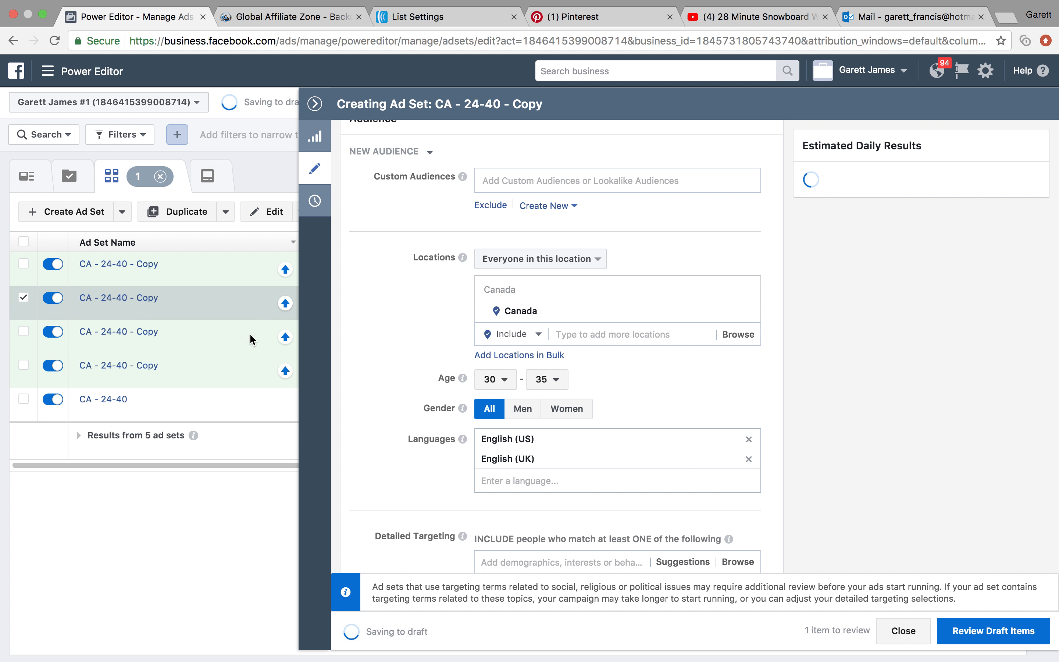
Edit the first CA - 24-40 - Copy ad set in the list, set its minimum audience age to 35, and close the editing pane.
left_click(153, 276)
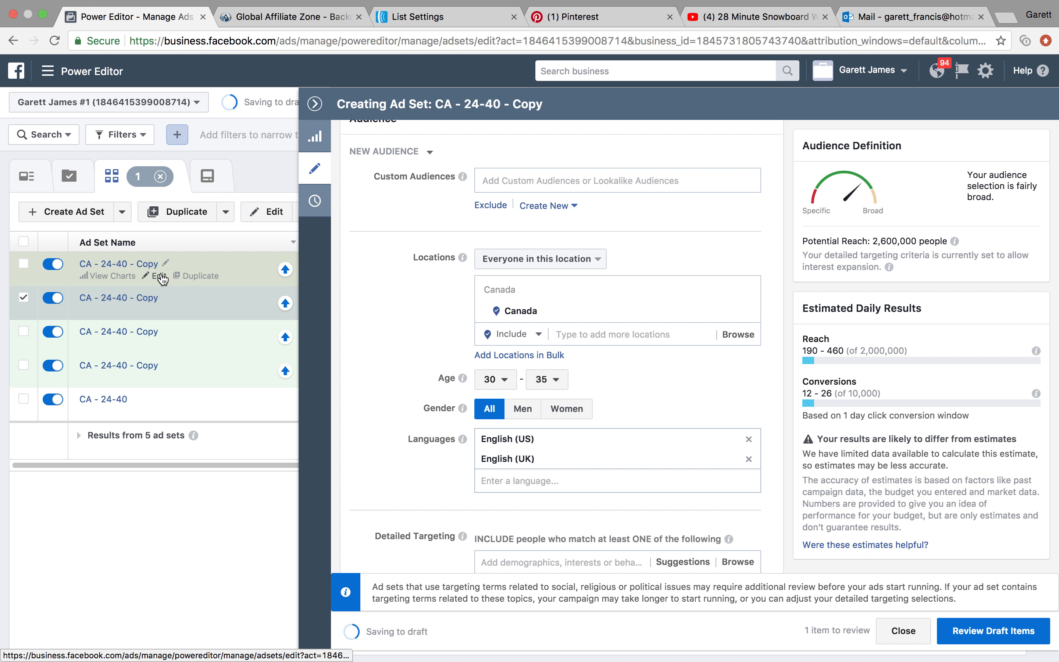
left_click(495, 379)
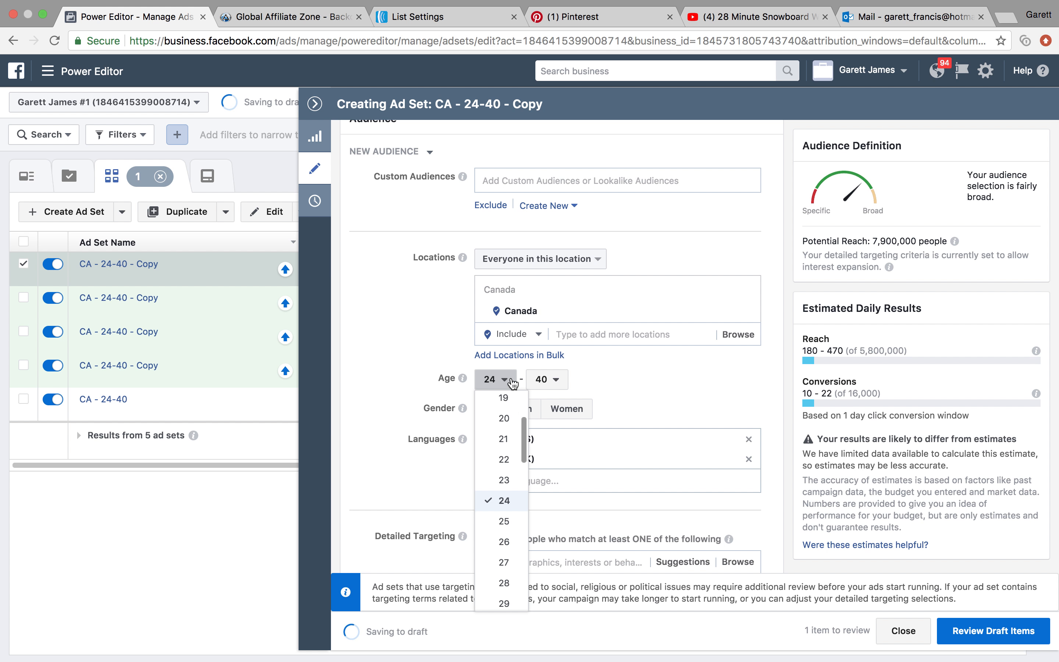
scroll(509, 521, "down", 5)
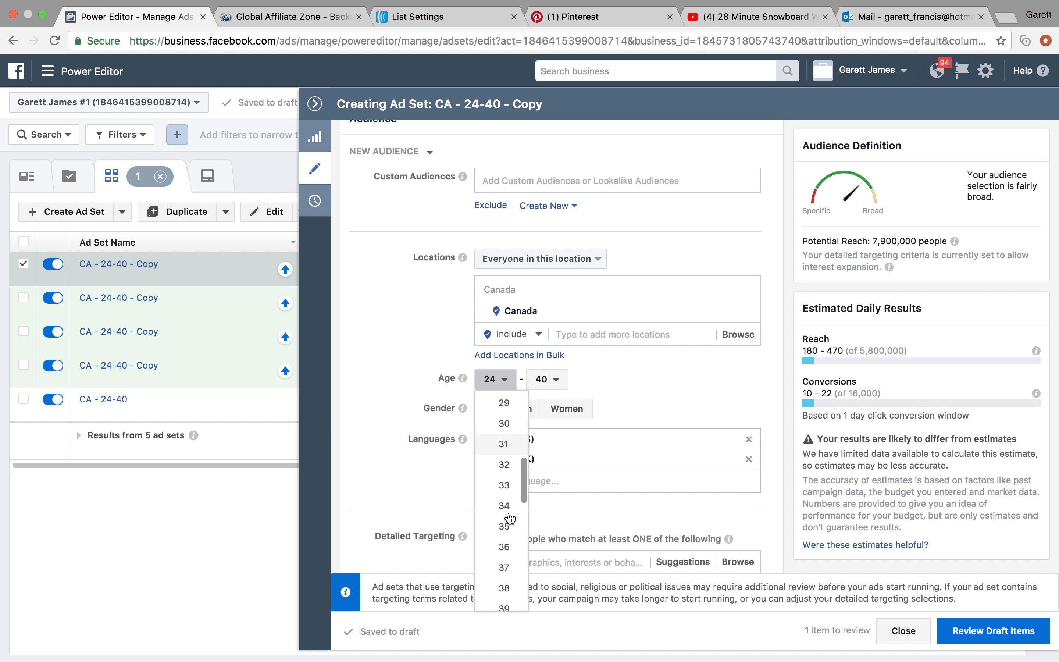
left_click(509, 490)
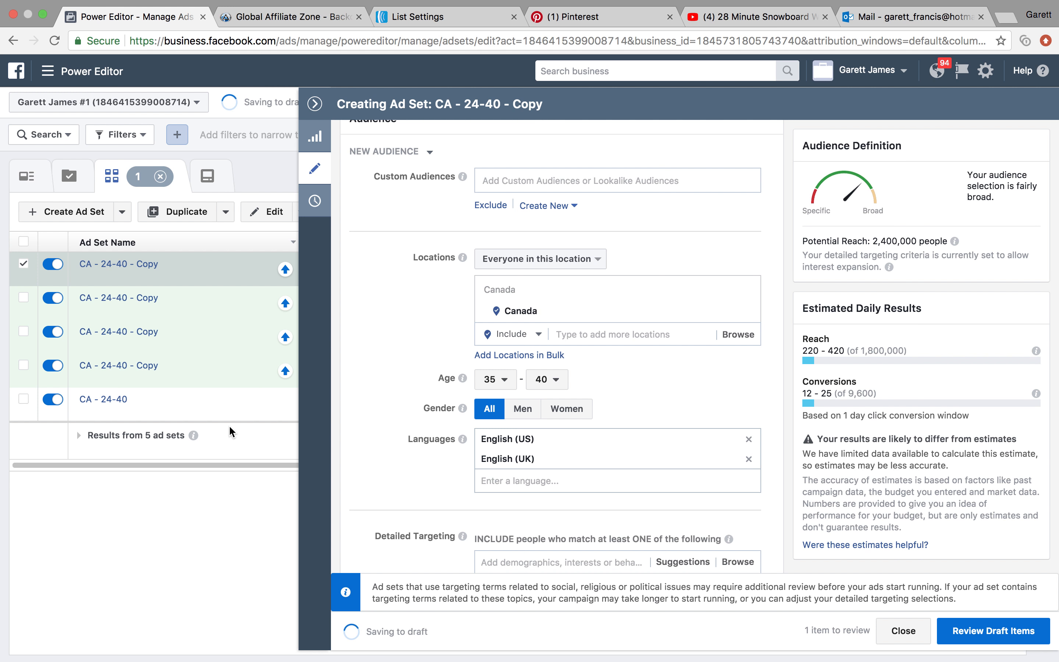
left_click(314, 109)
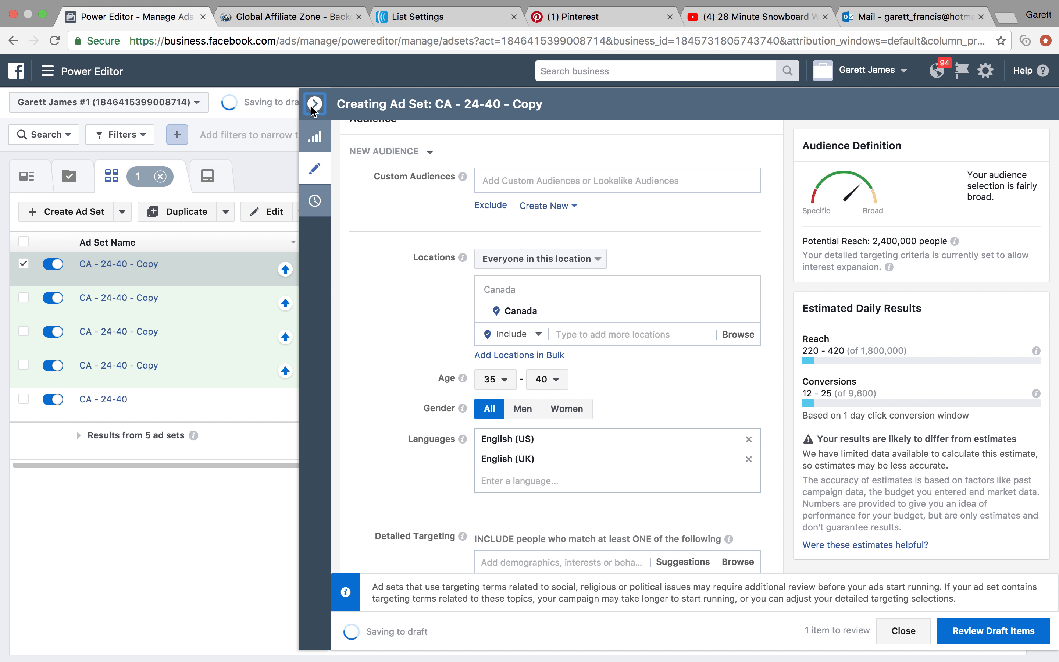
Review the draft ad sets and ads awaiting confirmation, and leave the review without confirming them.
left_click(920, 105)
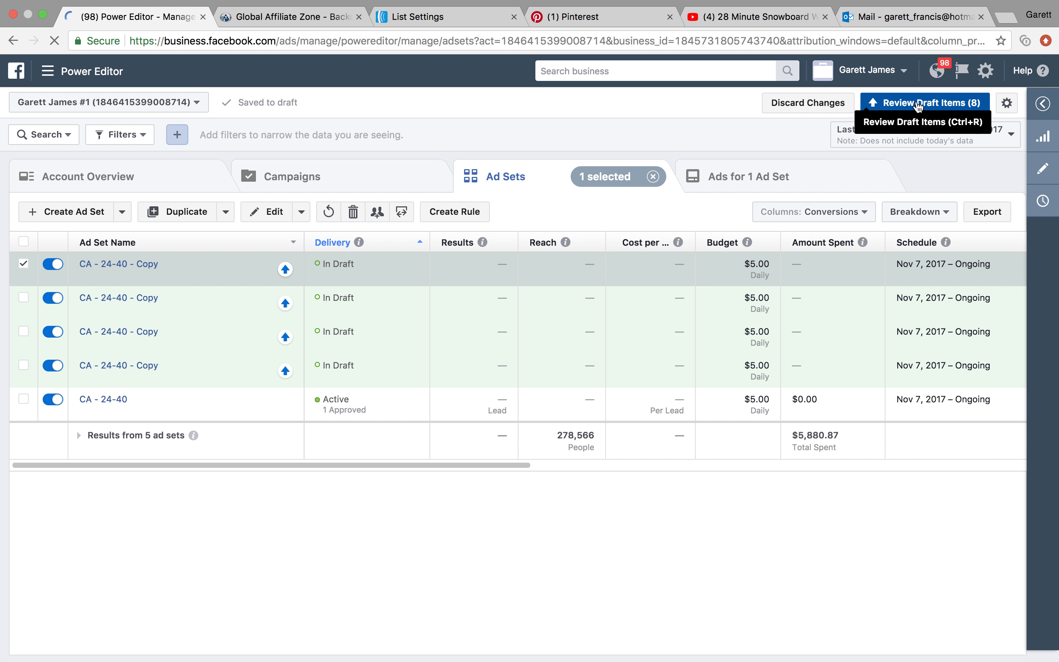
left_click(919, 105)
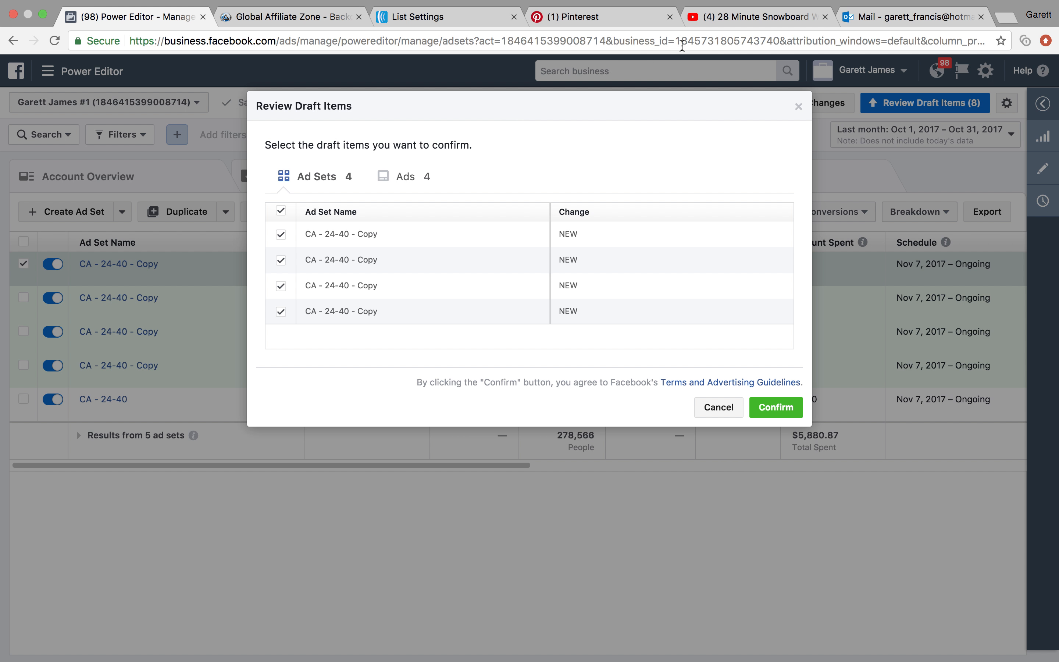
left_click(798, 110)
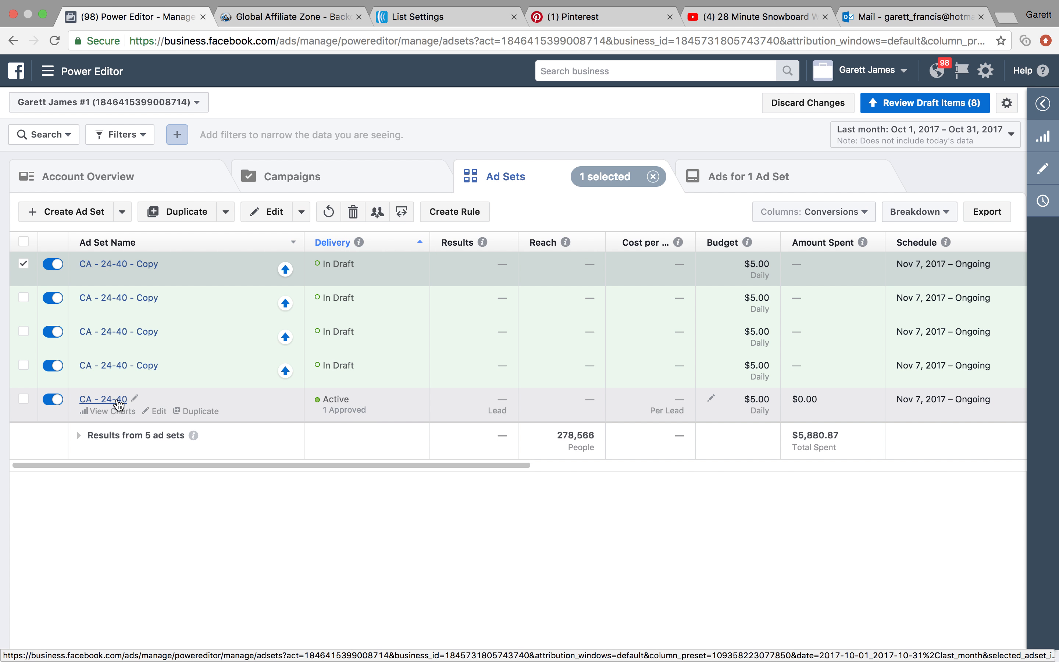
Duplicate the original CA - 24-40 ad set into its original campaign with 1 copy, and close the editing pane.
left_click(195, 412)
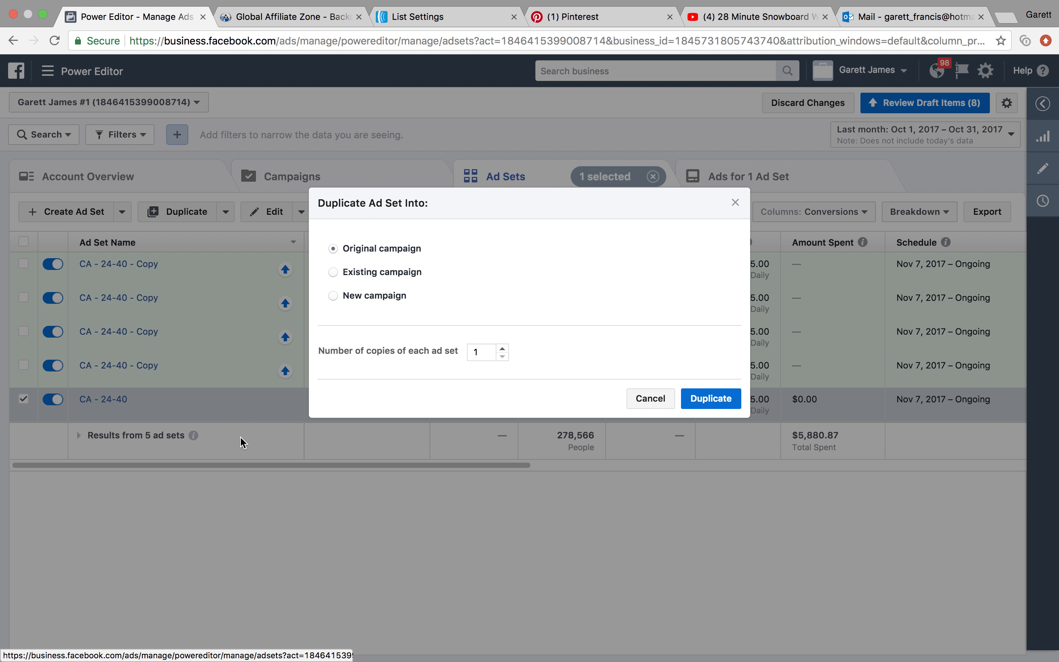
left_click(703, 400)
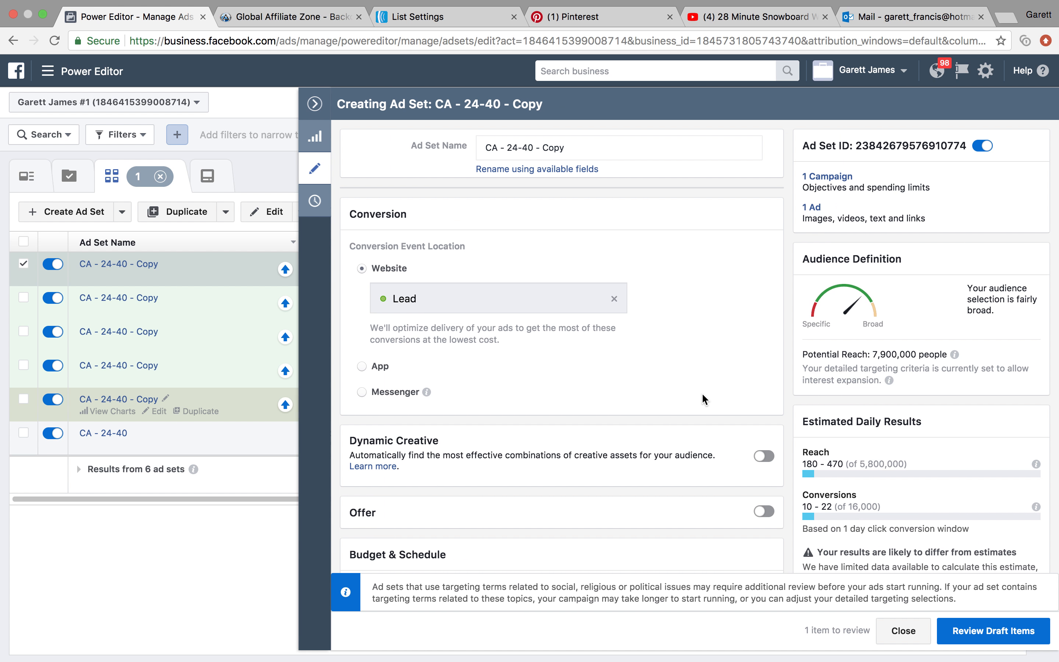
left_click(303, 109)
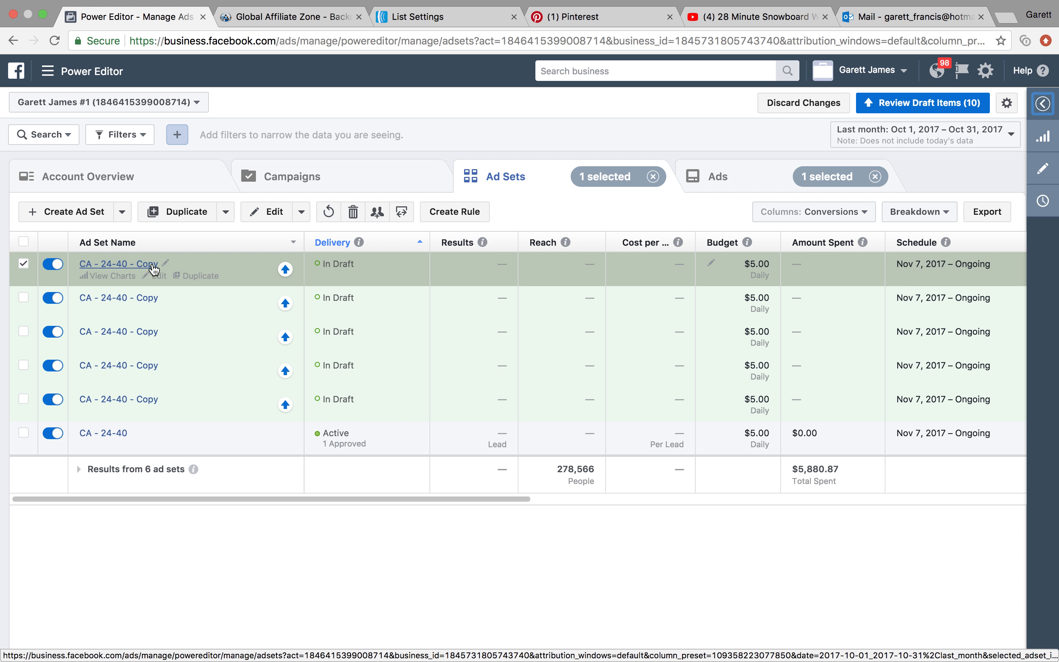
Examine the audience settings of the first and second CA - 24-40 - Copy ad sets, including age range and gender.
left_click(160, 277)
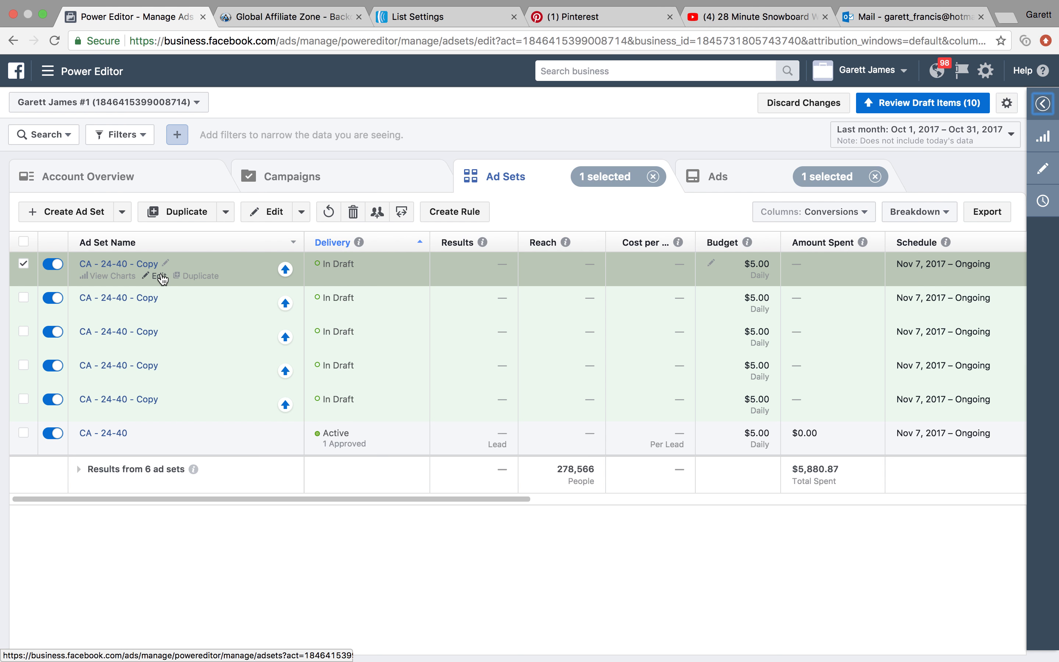
scroll(450, 400, "down", 5)
scroll(452, 399, "down", 10)
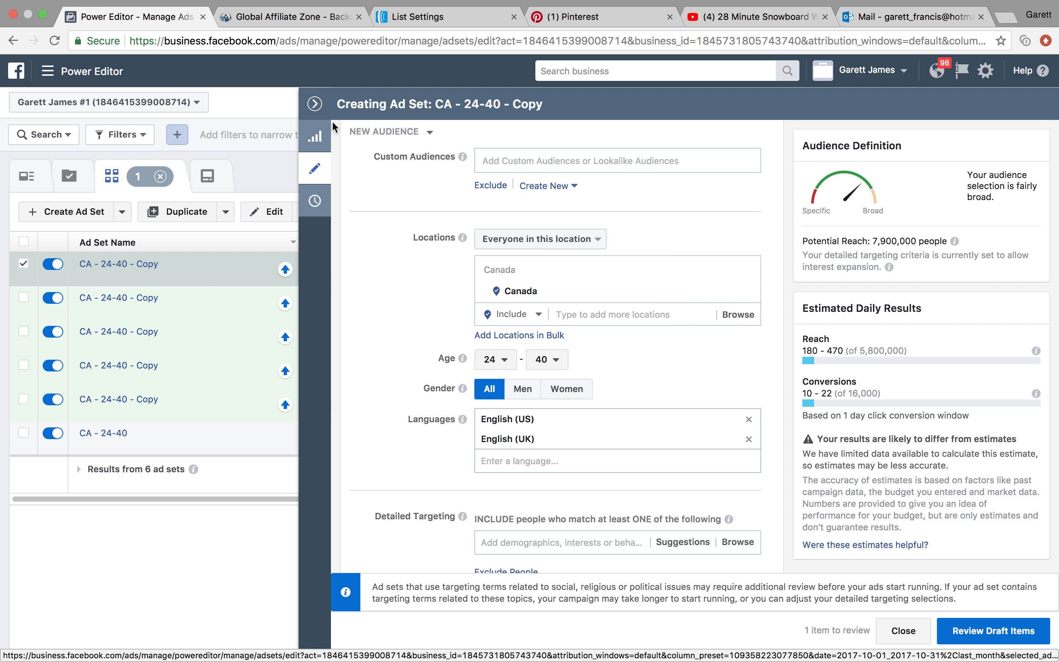
left_click(315, 105)
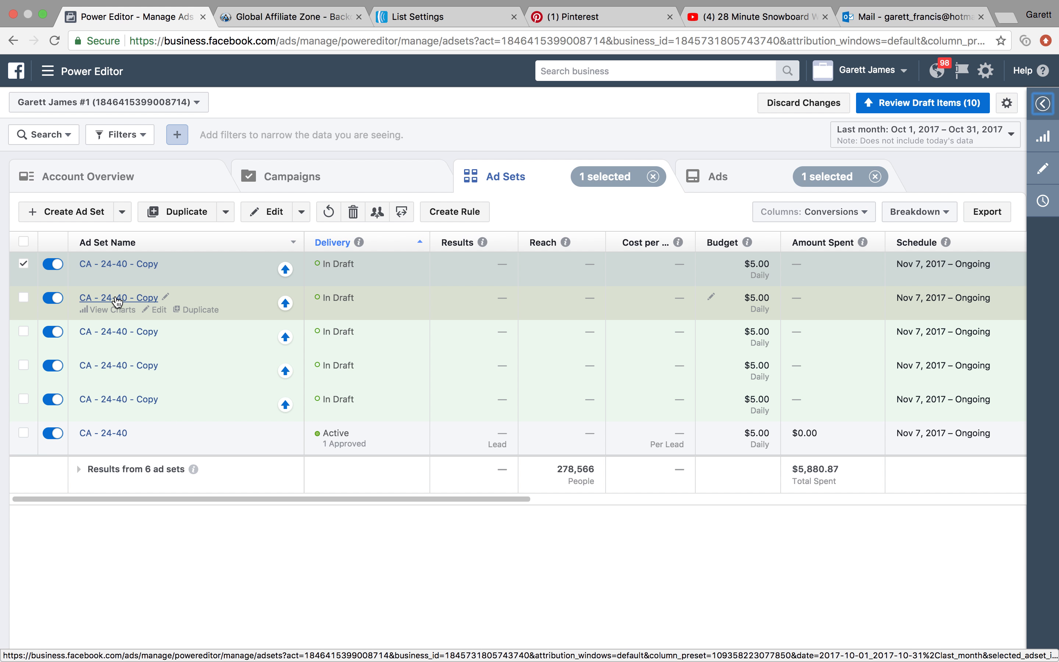
left_click(159, 312)
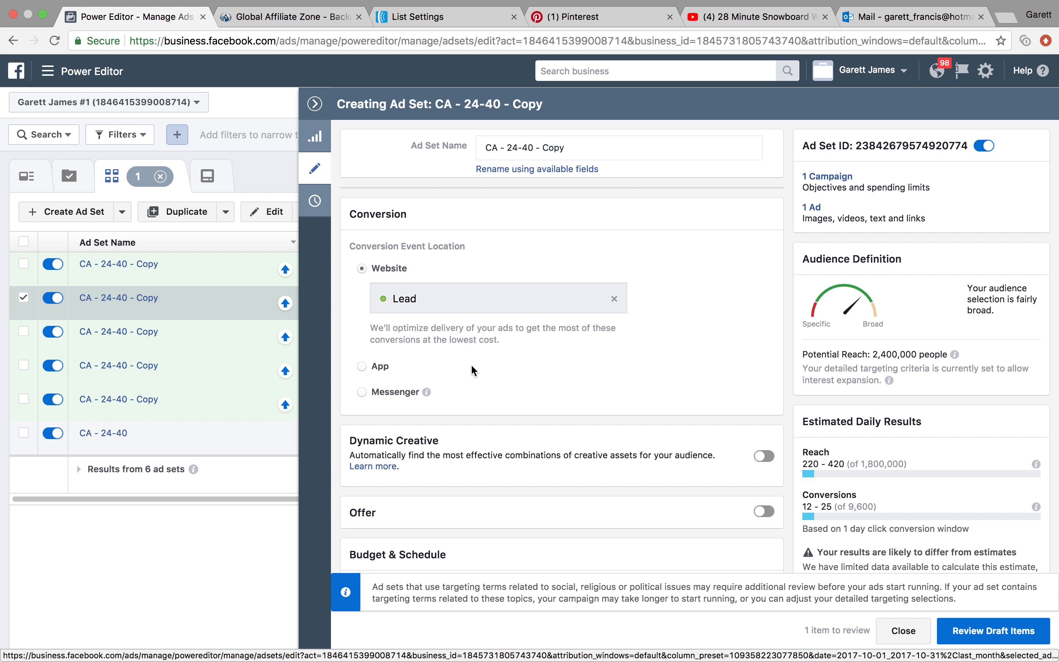
scroll(471, 366, "down", 5)
scroll(471, 370, "down", 8)
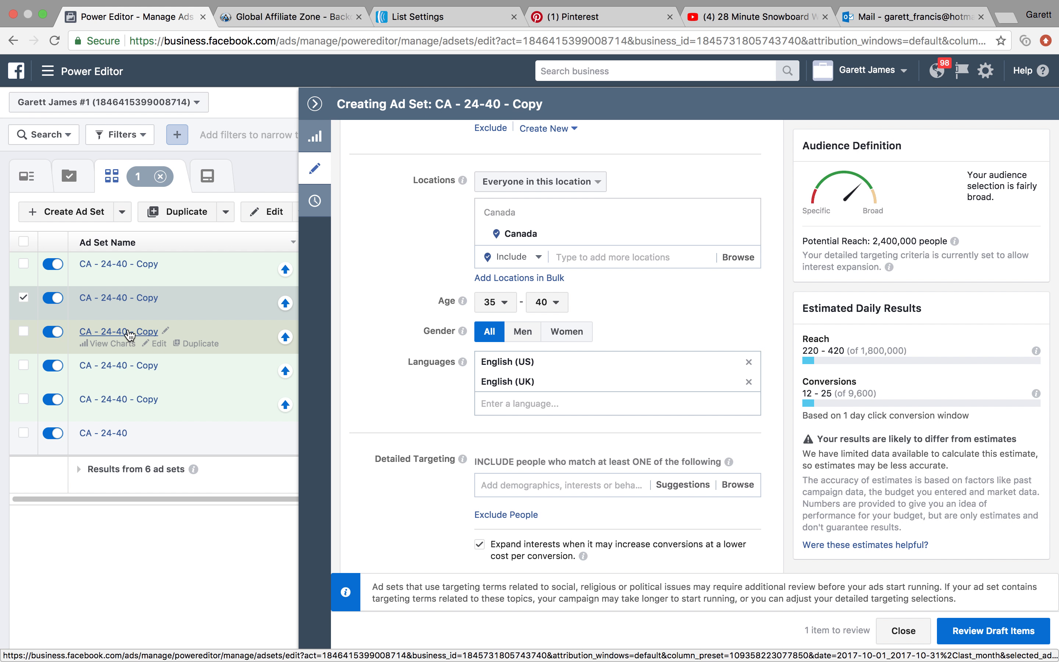
Edit the third CA - 24-40 - Copy ad set in the list and set its audience age range to 35–40.
left_click(159, 344)
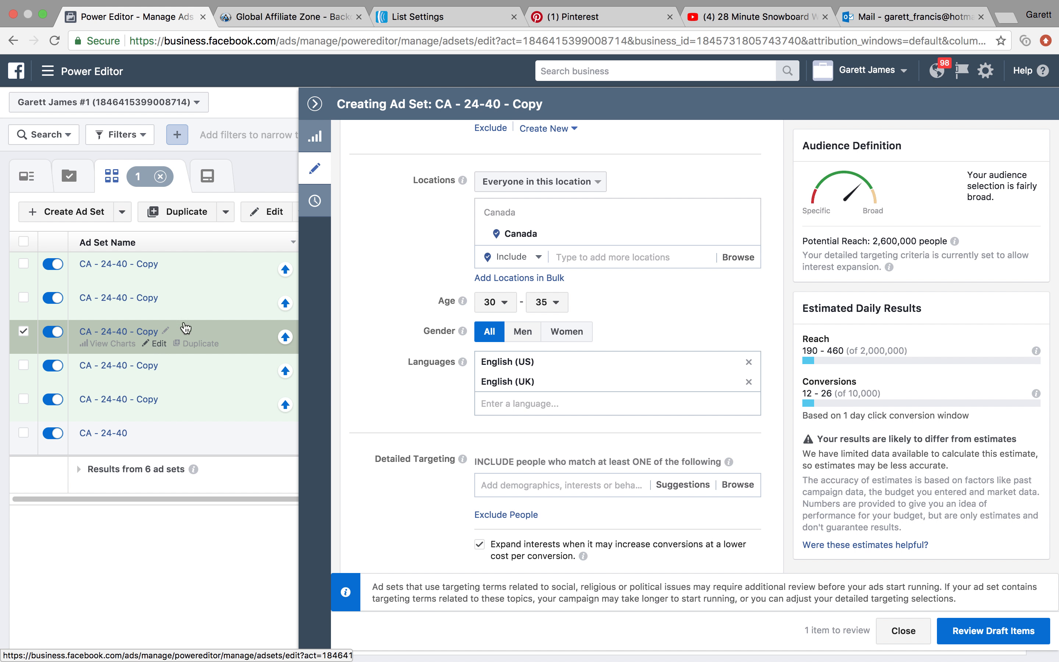
mouse_move(135, 311)
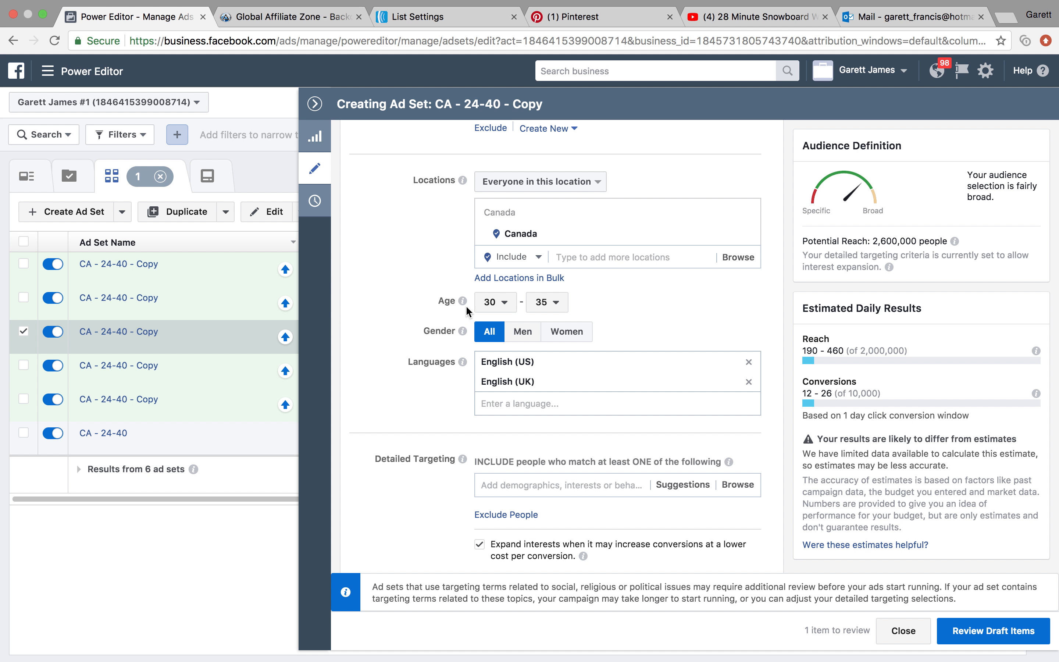
left_click(505, 307)
scroll(502, 429, "down", 2)
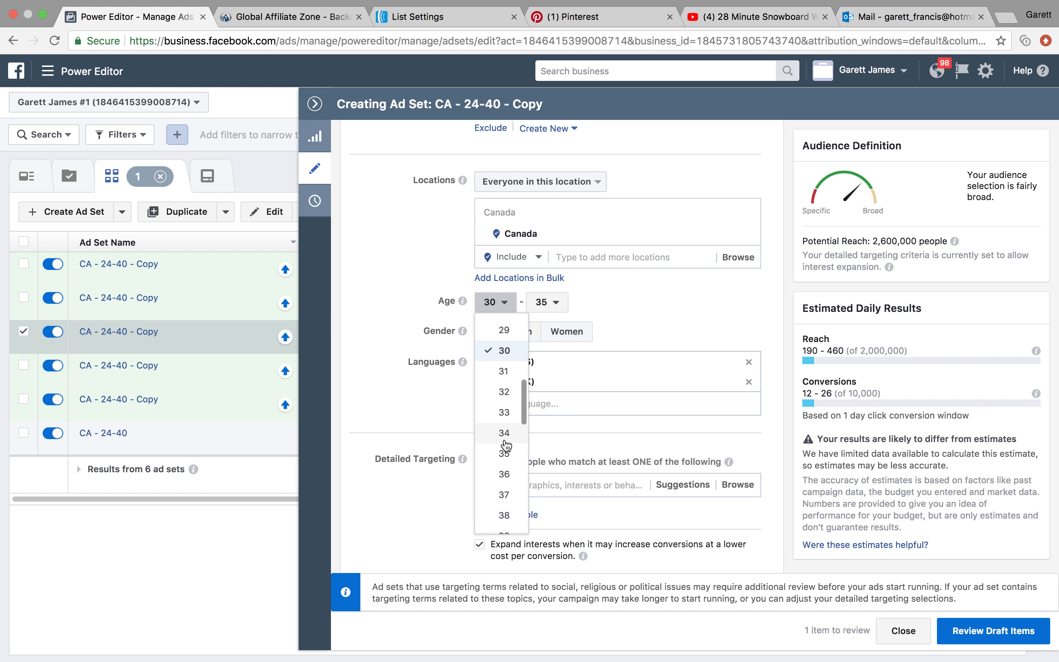
left_click(504, 455)
left_click(546, 302)
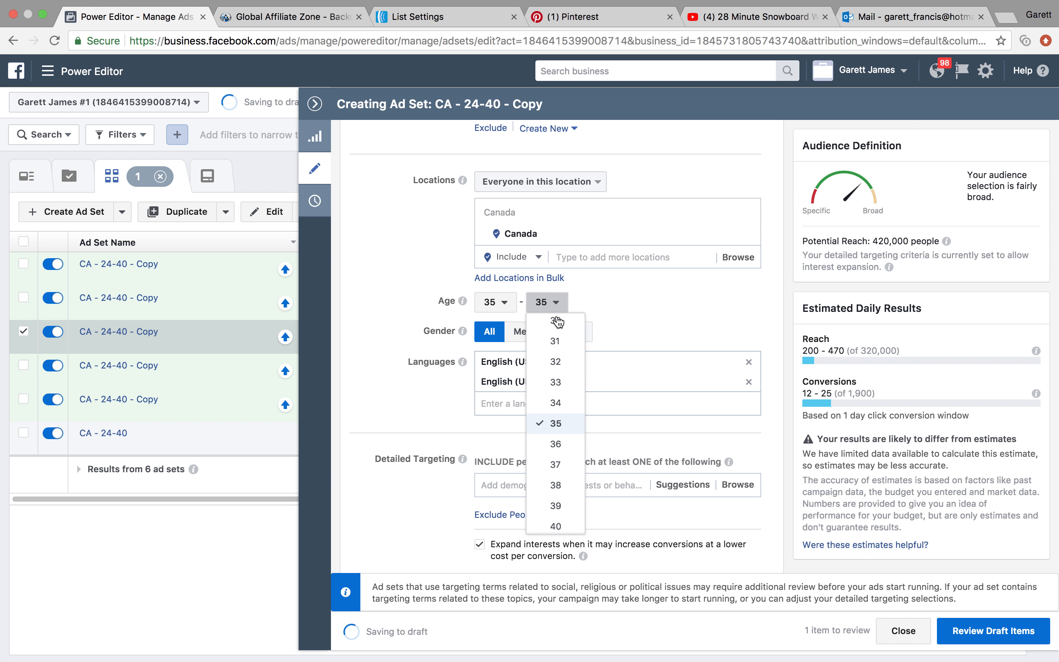
scroll(553, 417, "down", 2)
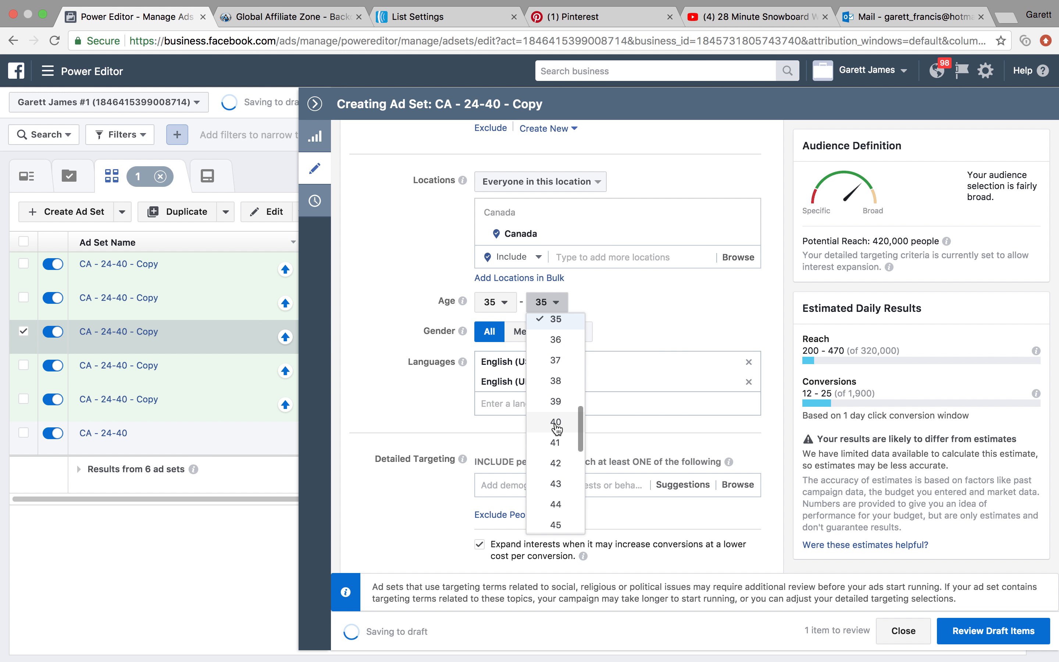
left_click(553, 417)
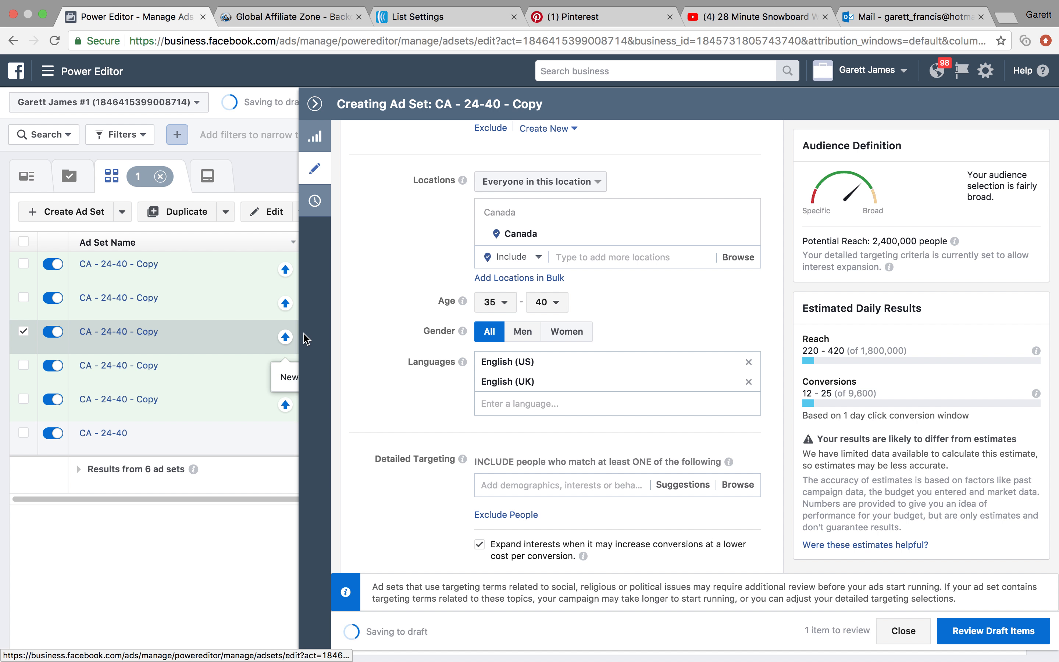
Edit the fourth CA - 24-40 - Copy ad set in the list and set its audience age range to 35–40.
mouse_move(160, 379)
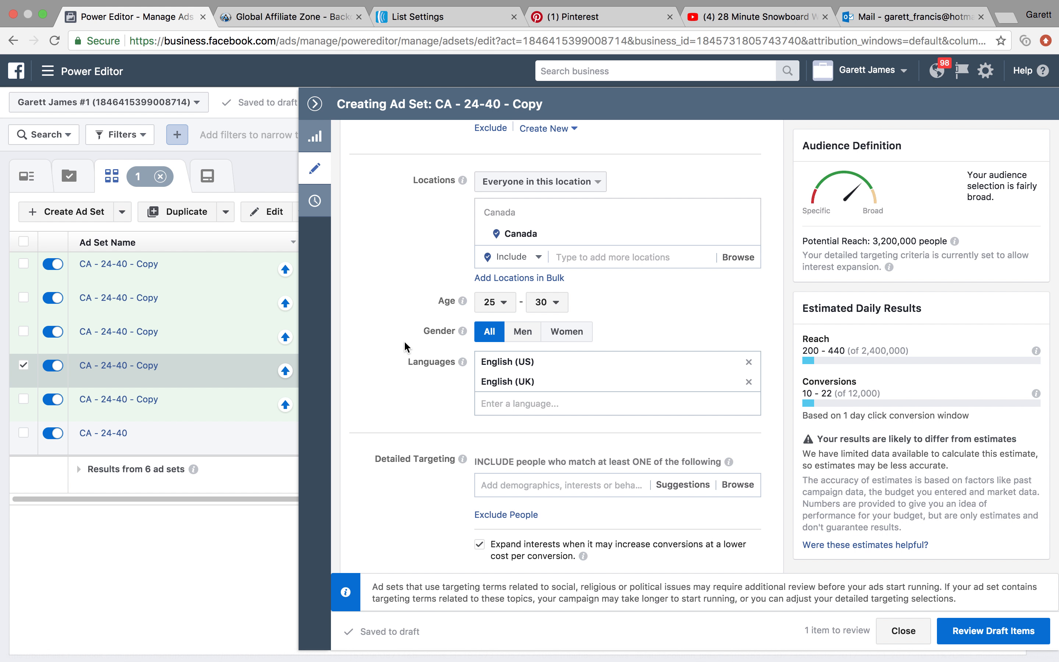
left_click(511, 305)
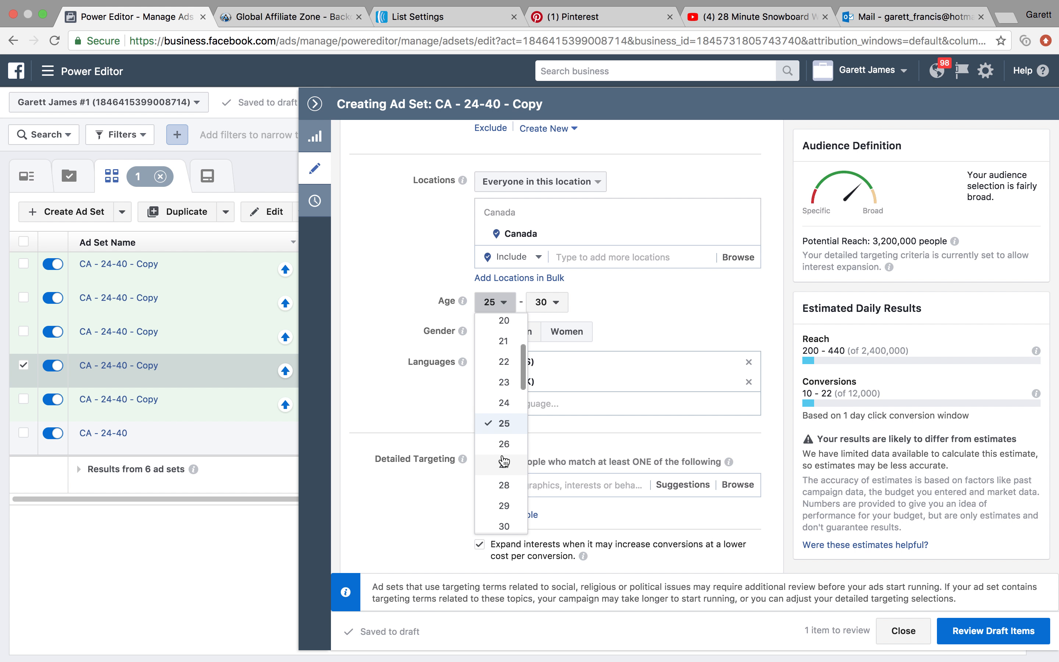
scroll(505, 456, "down", 3)
scroll(506, 505, "down", 1)
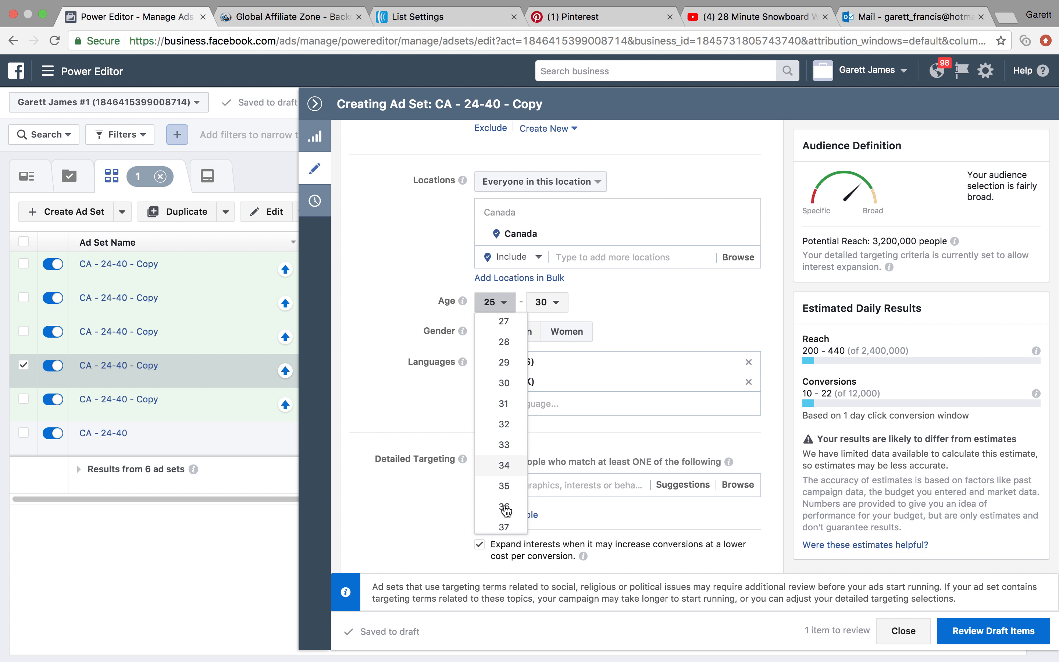
left_click(505, 508)
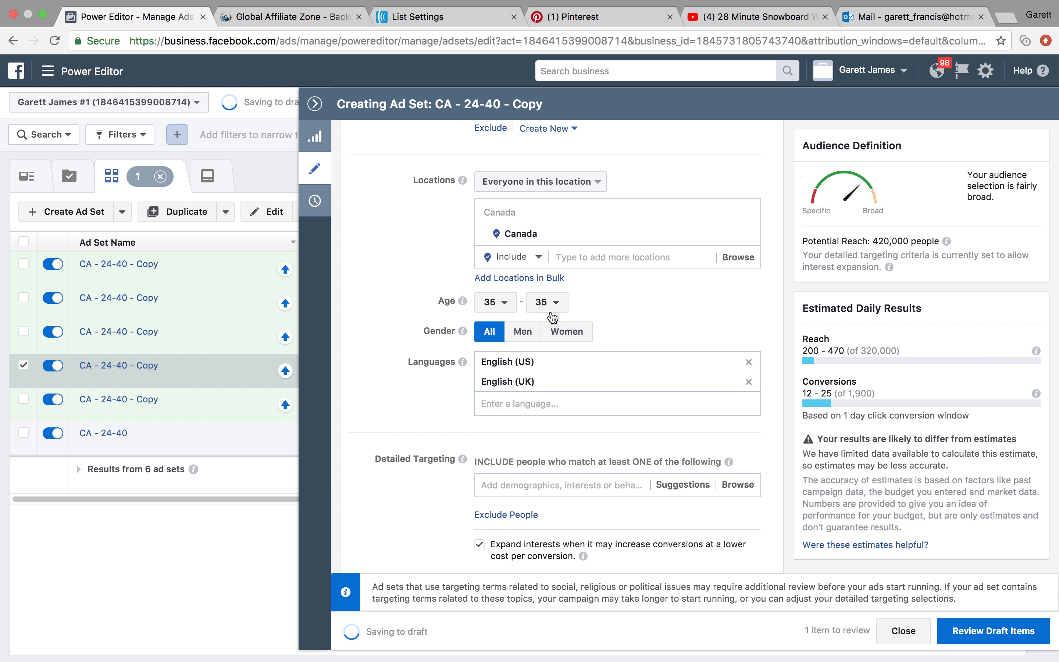
left_click(547, 302)
scroll(560, 502, "down", 1)
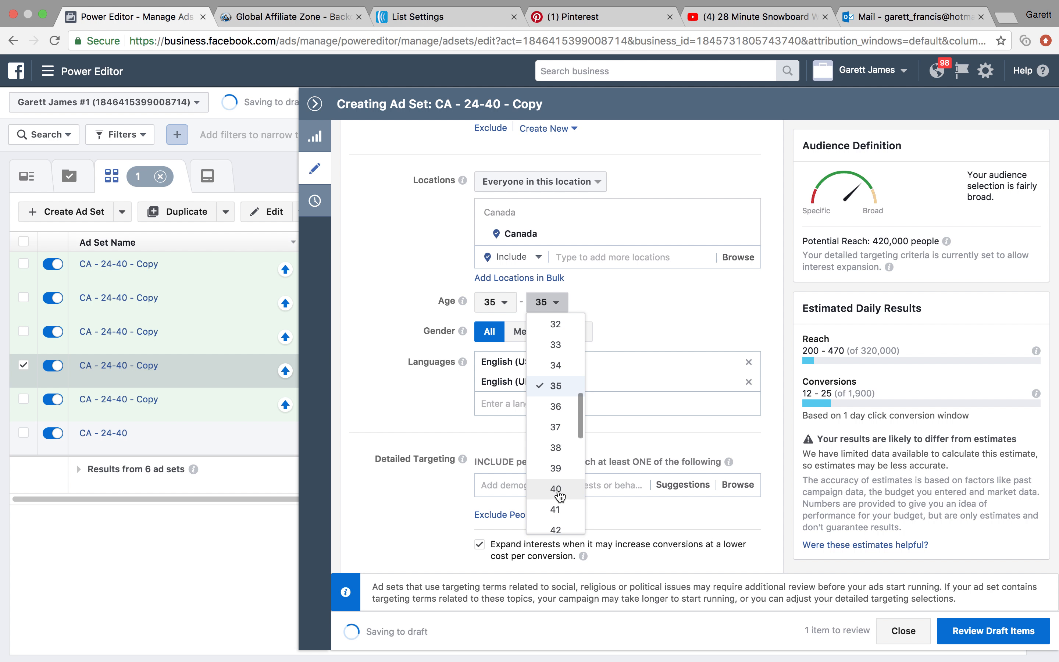
left_click(556, 490)
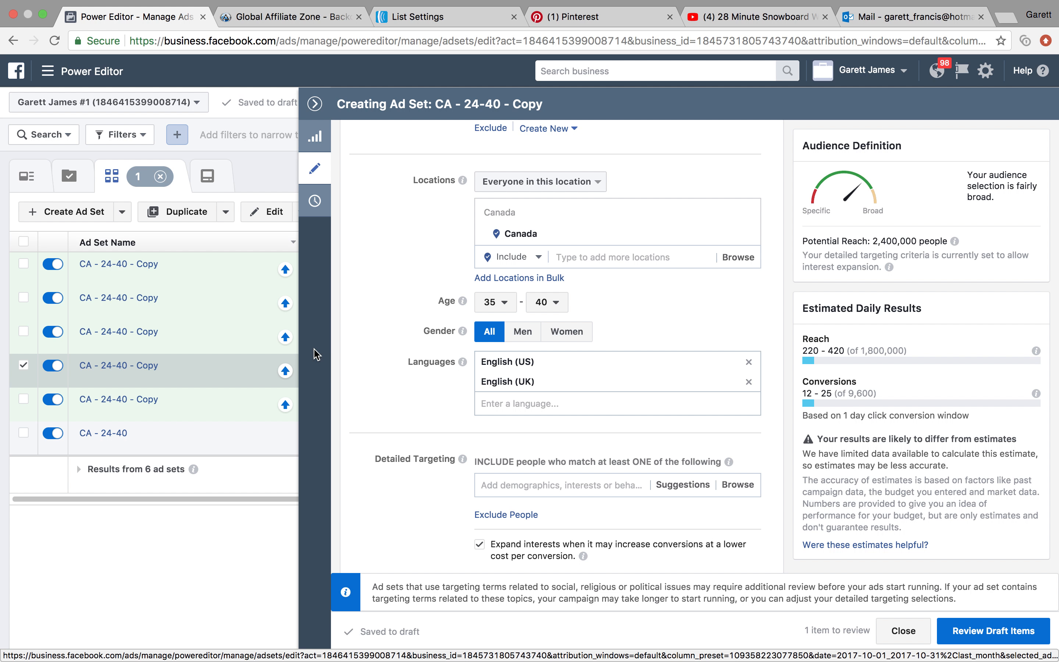
Set the audience gender to Men for the fourth CA - 24-40 - Copy ad set and to Women for the third.
left_click(523, 333)
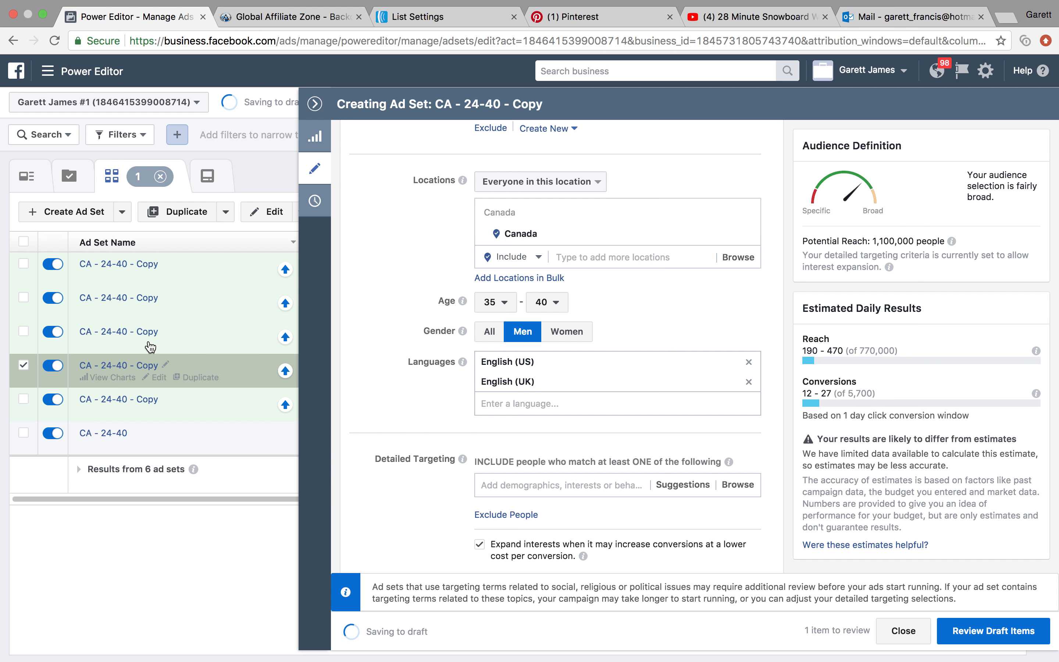
left_click(160, 346)
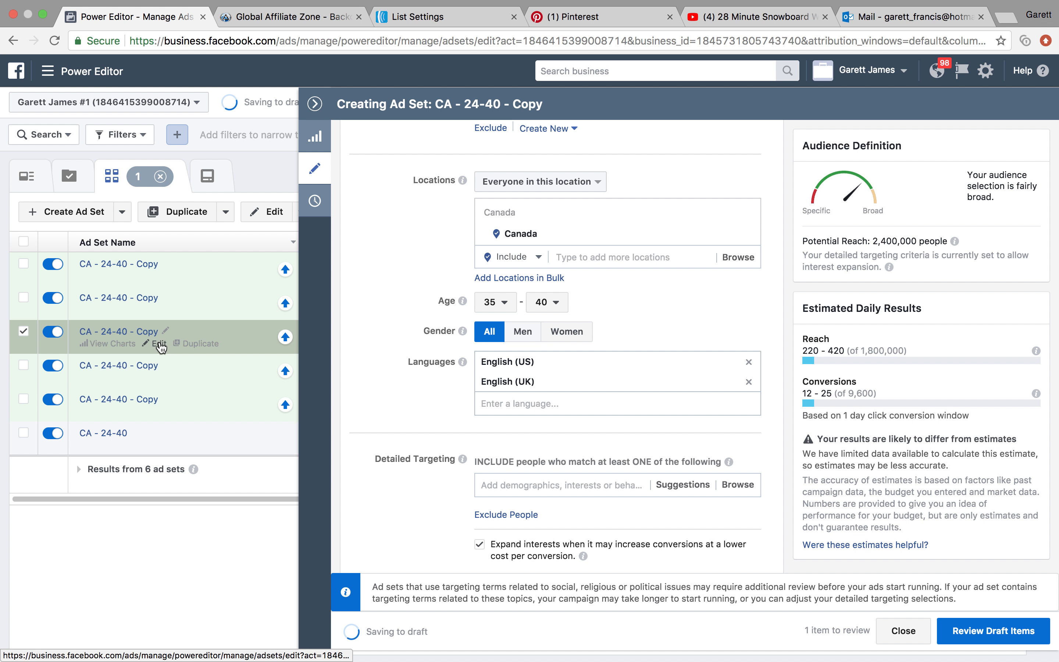
left_click(578, 336)
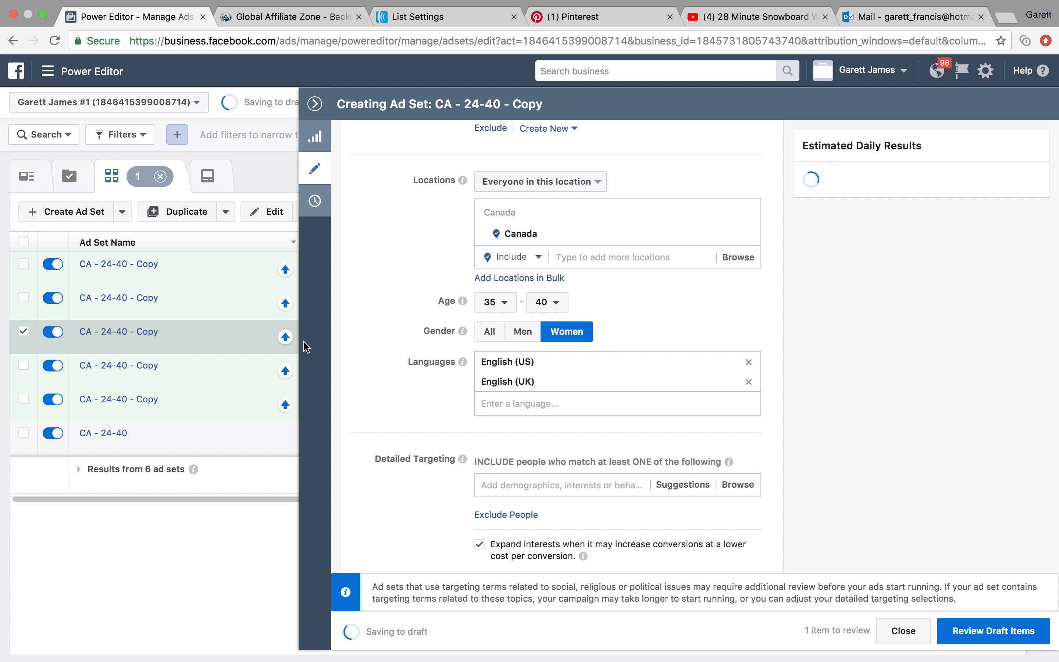
Compare the age and gender targeting of the second and third CA - 24-40 - Copy ad sets.
mouse_move(161, 312)
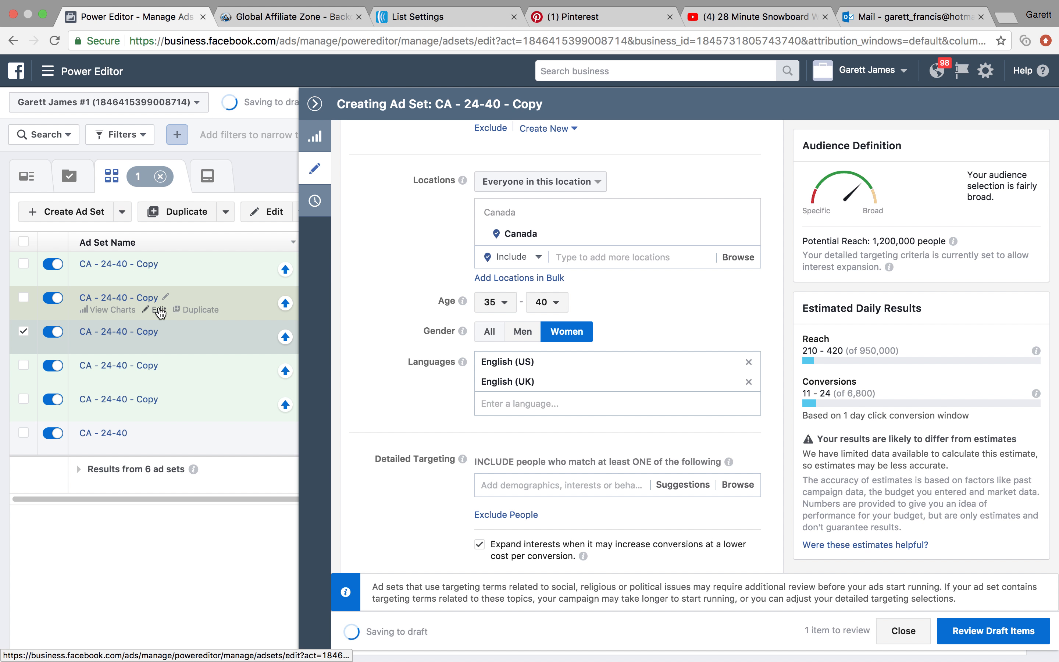
left_click(159, 311)
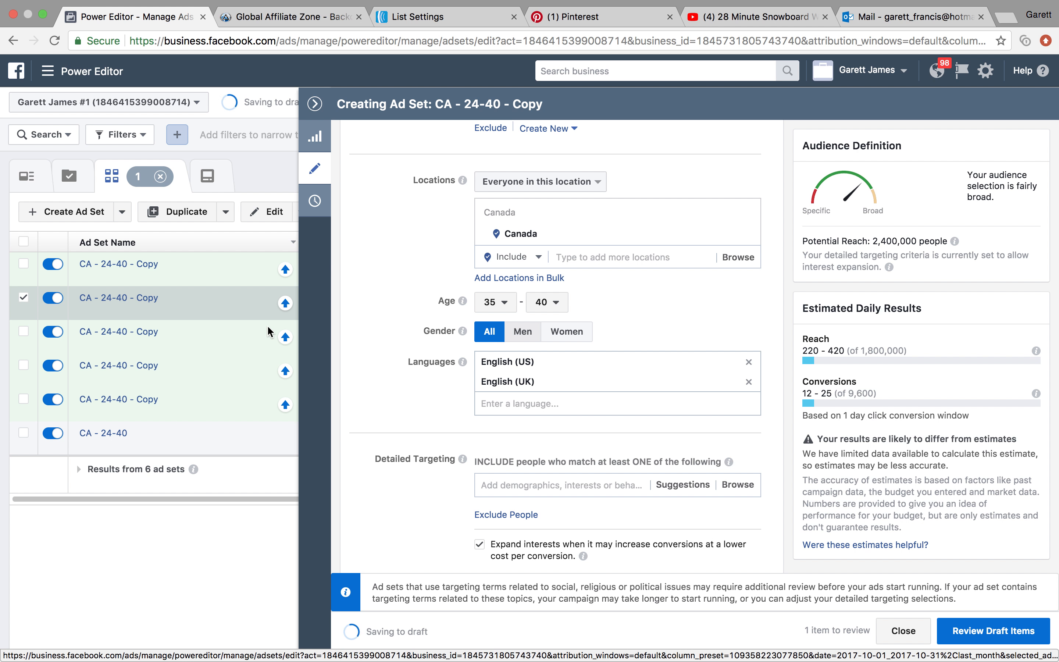
mouse_move(148, 341)
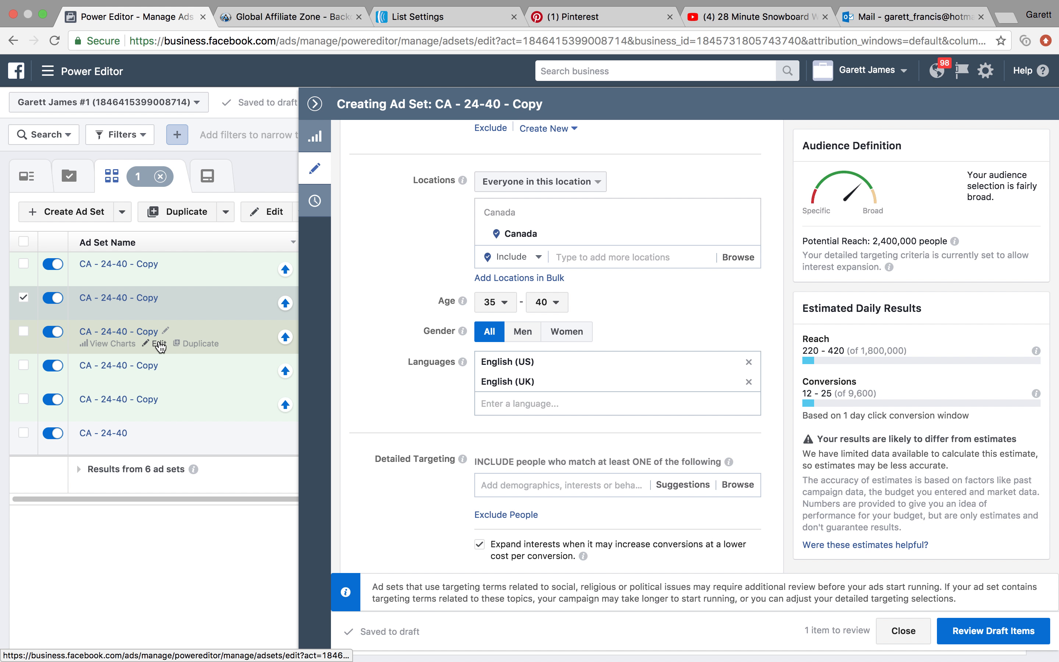
left_click(160, 345)
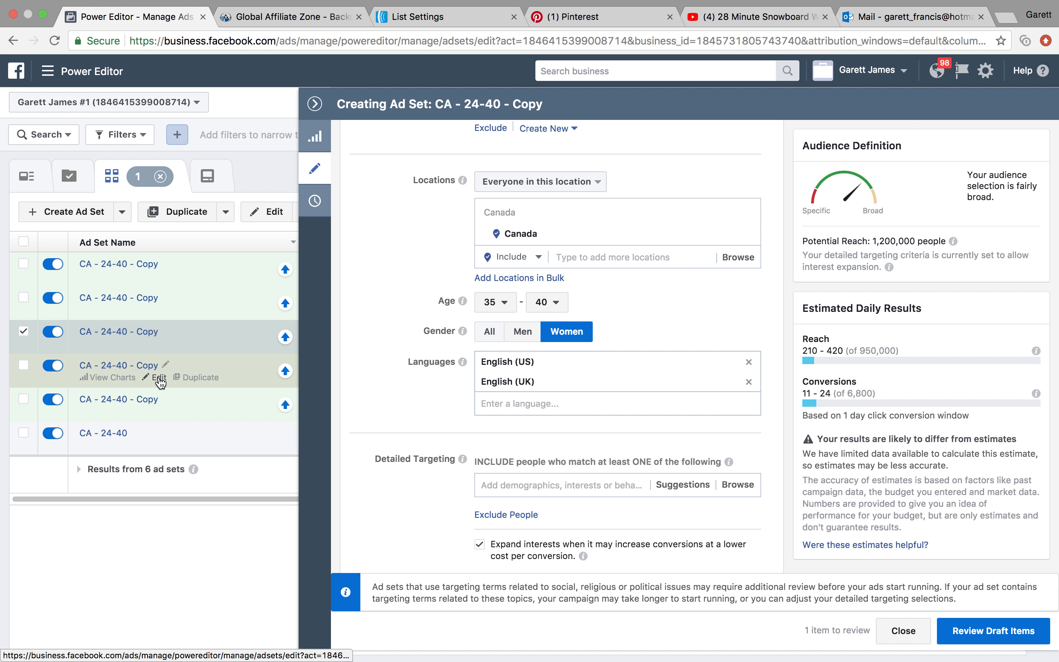
Check the age and gender targeting of the fourth CA - 24-40 - Copy ad set and close the editing pane.
left_click(159, 379)
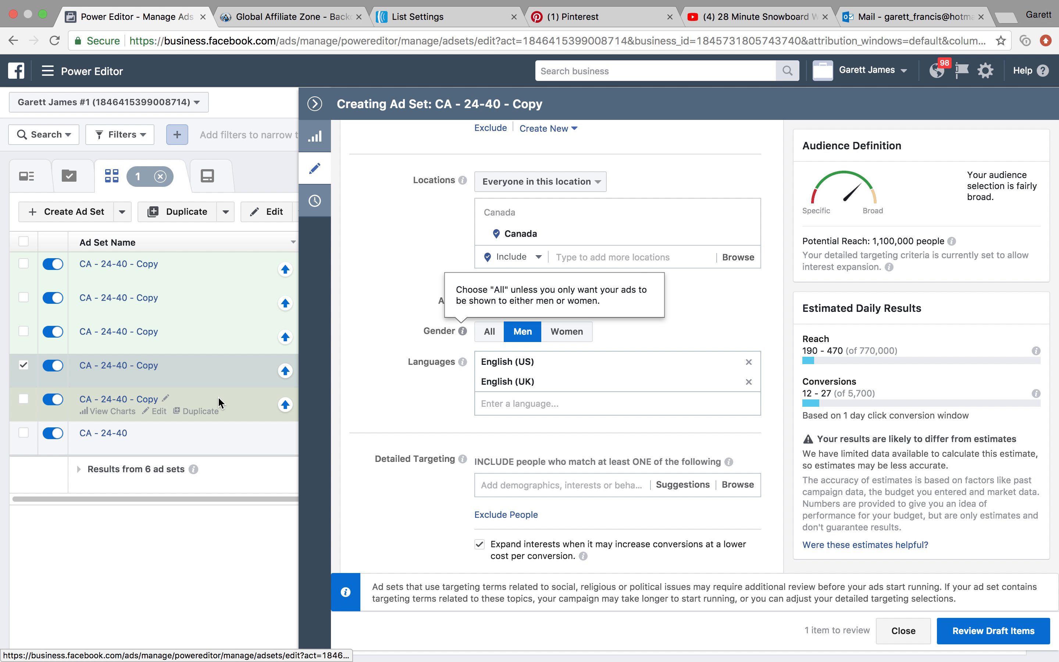
mouse_move(154, 300)
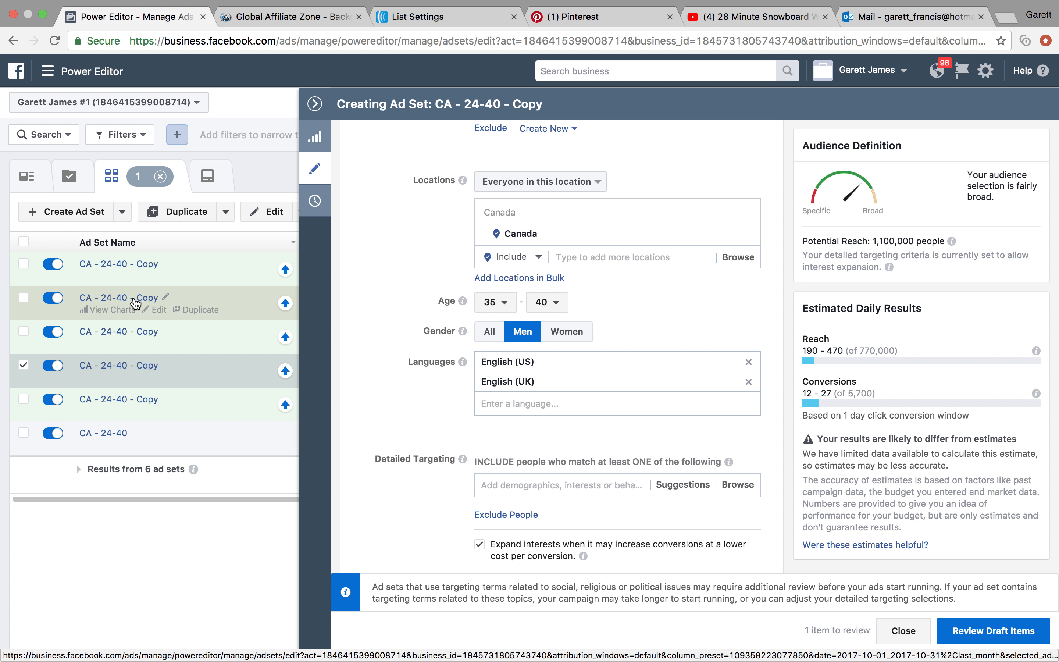
mouse_move(124, 340)
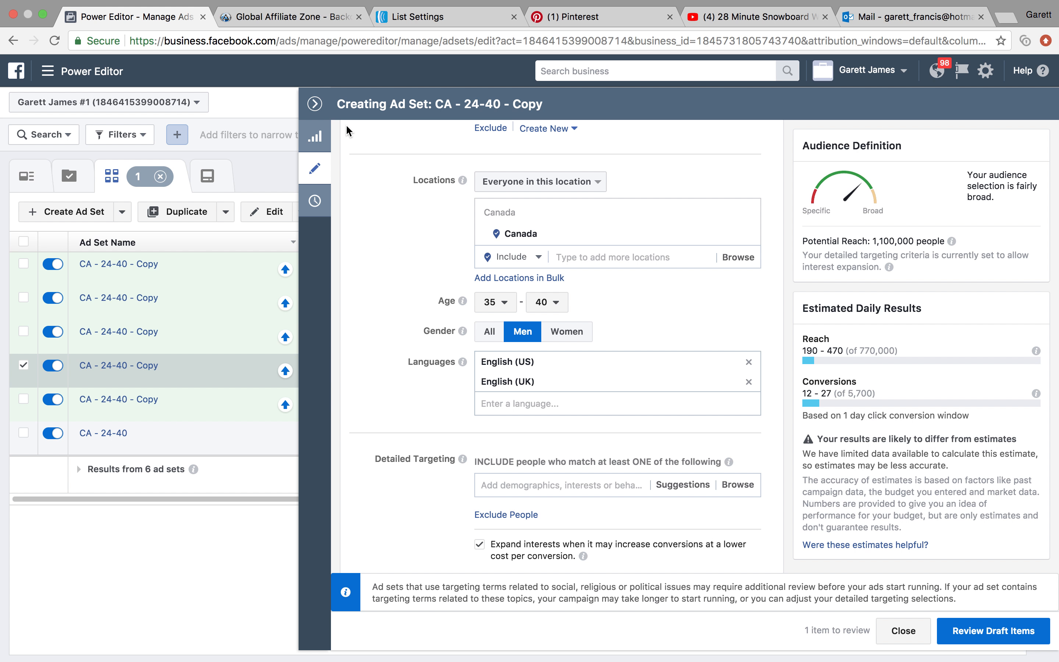
left_click(316, 104)
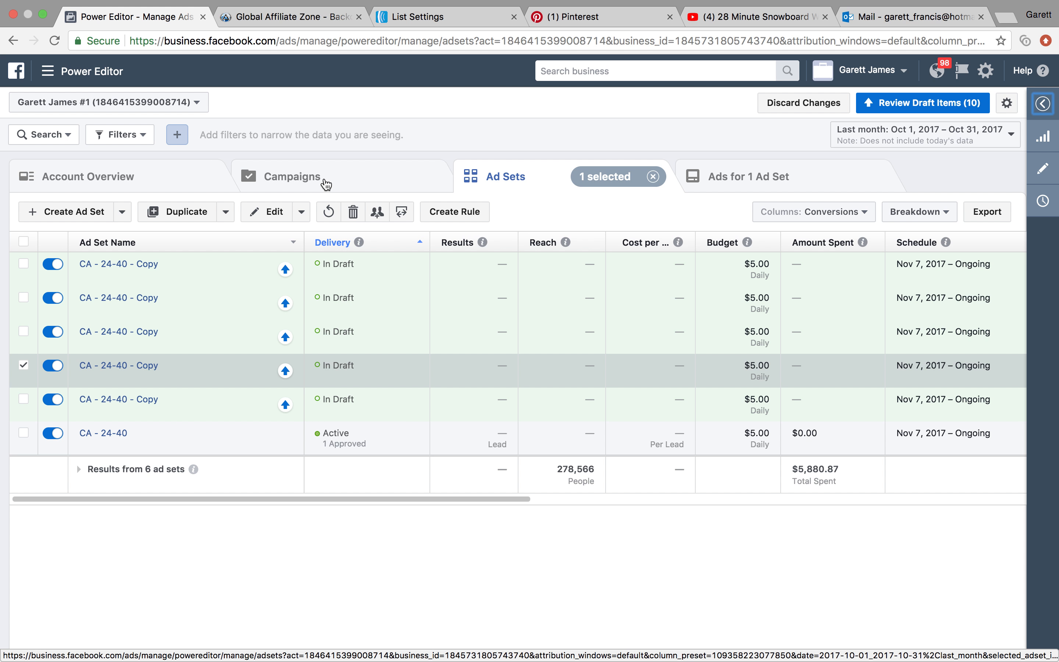
Open the Van E-book campaign's ad sets from the campaign list and look through their results.
left_click(327, 184)
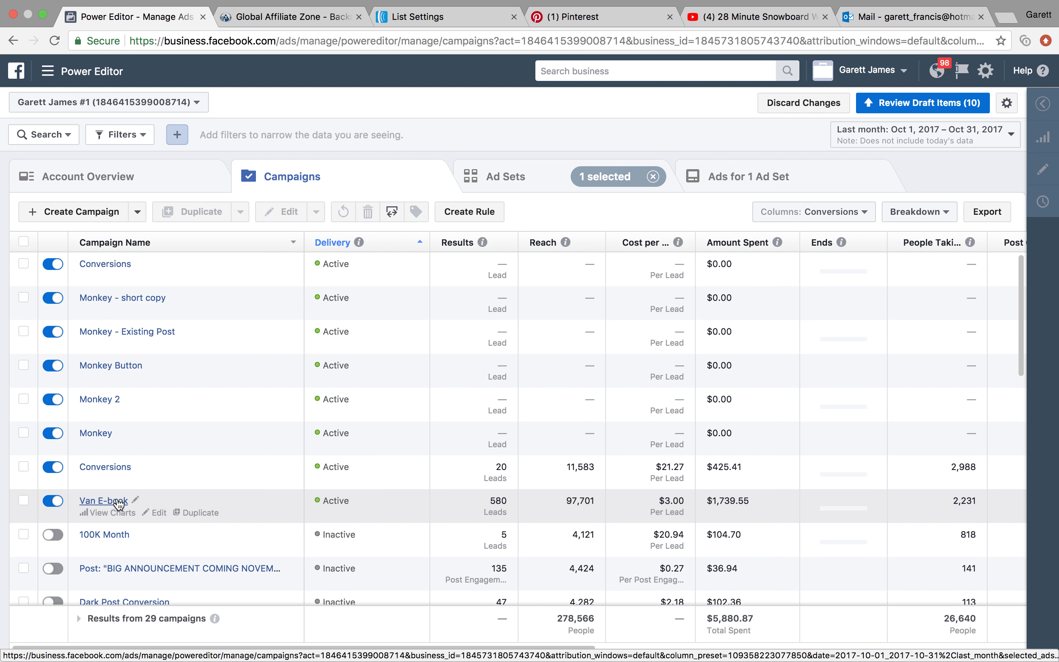
left_click(103, 501)
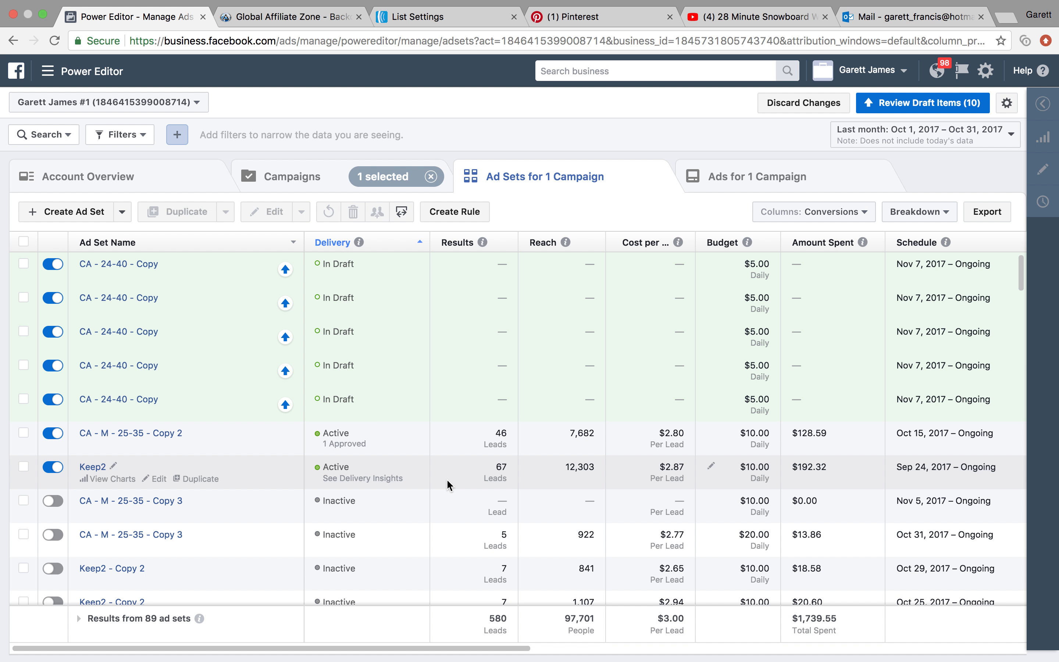
scroll(448, 481, "down", 5)
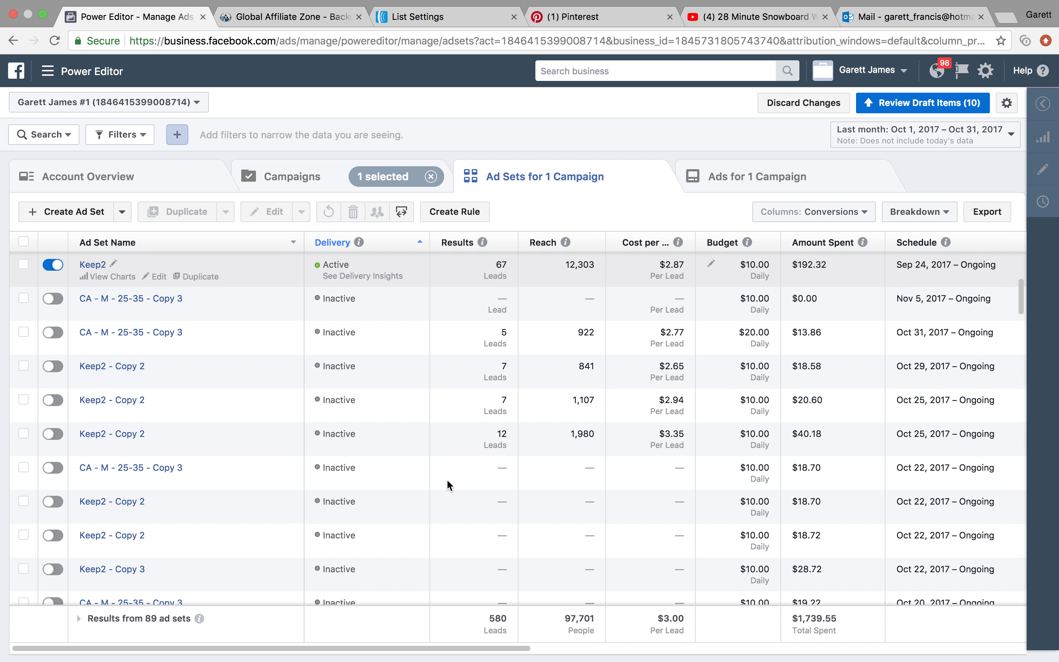
scroll(447, 479, "up", 5)
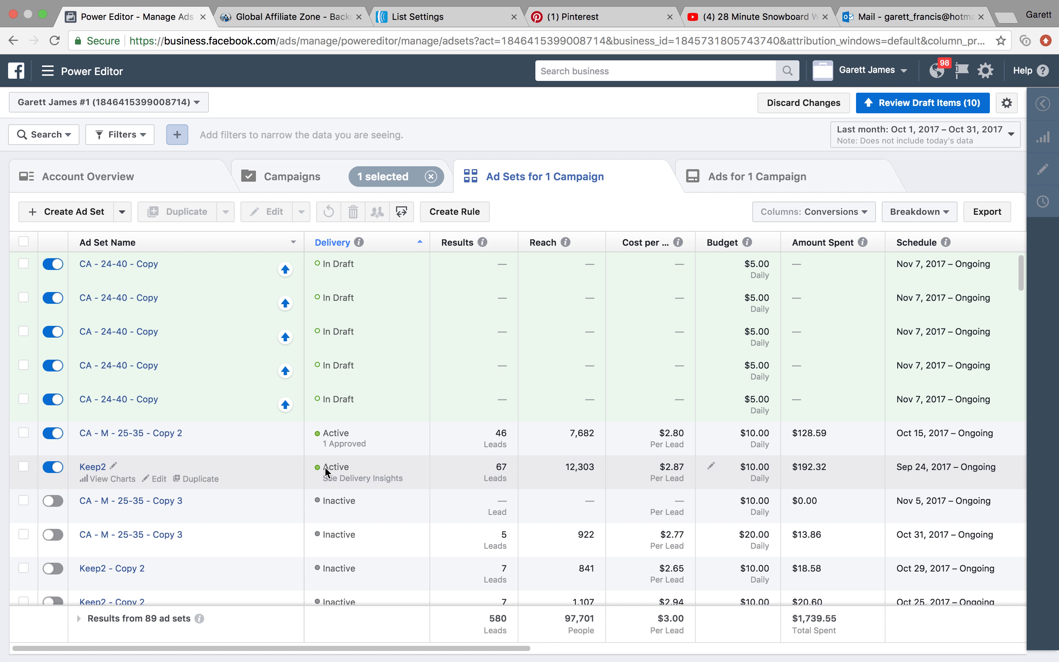
Break down the Van E-book ad set results by age and gender and compare the lead and purchase figures per group.
left_click(936, 212)
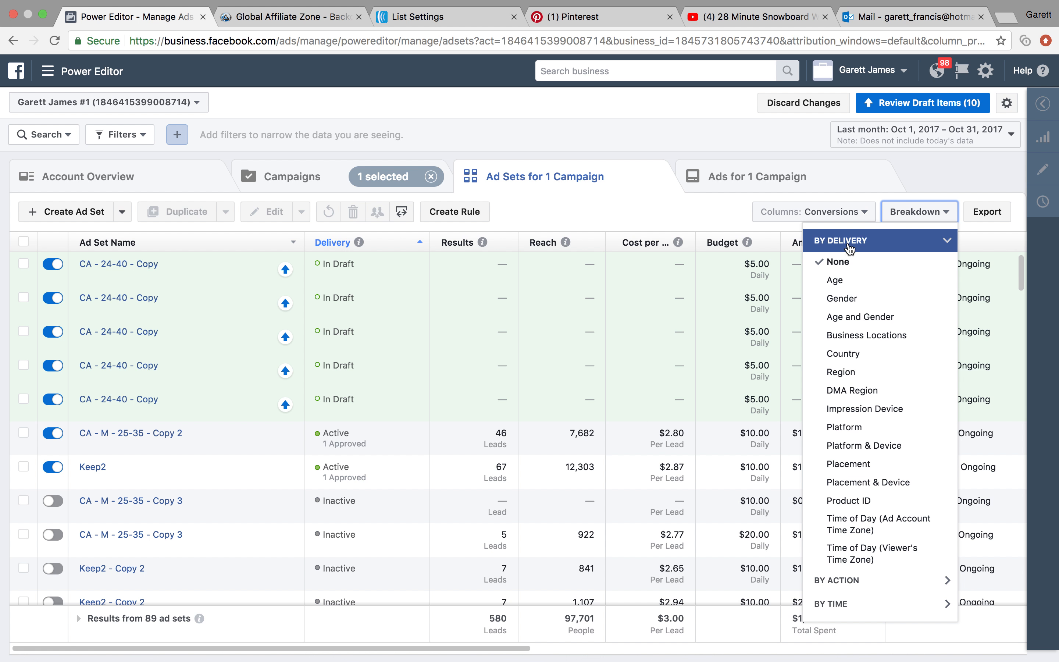
left_click(855, 317)
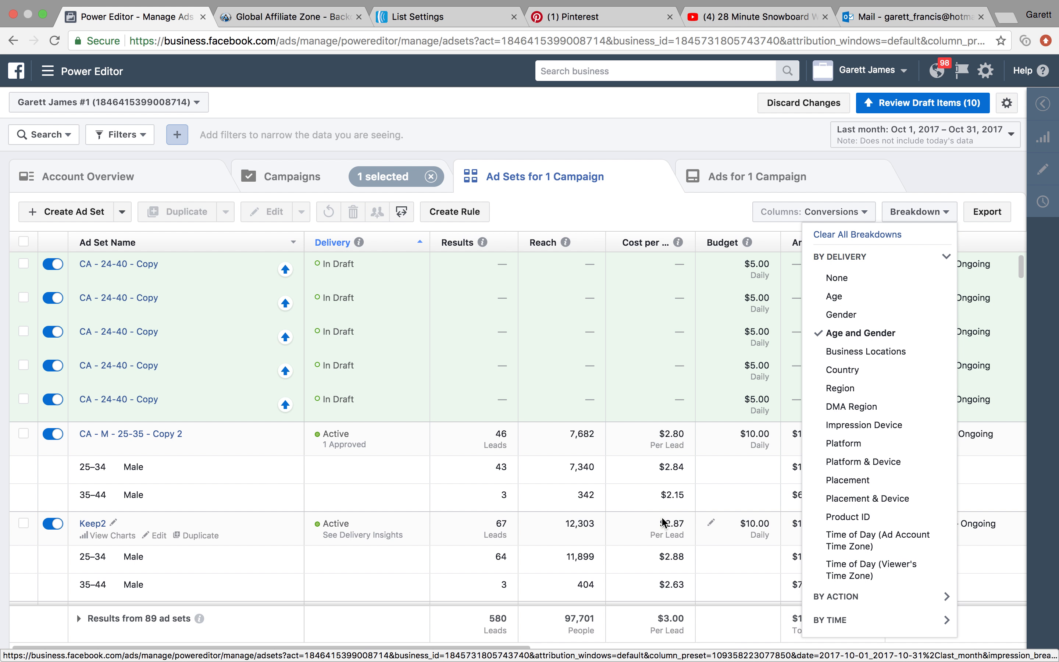
left_click(880, 218)
scroll(501, 568, "down", 3)
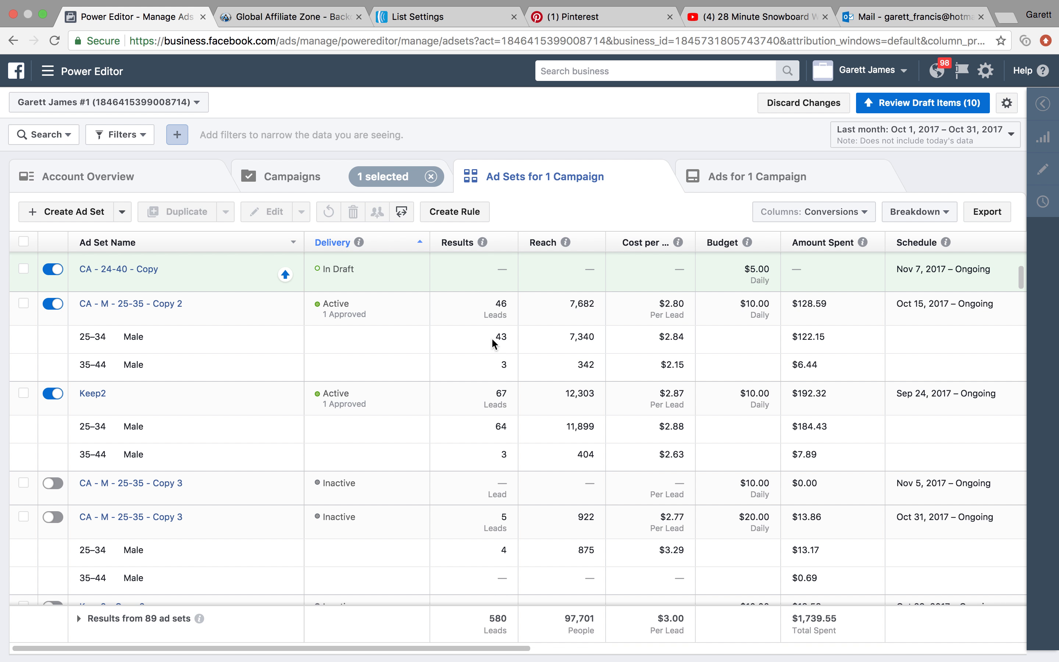
scroll(560, 337, "right", 10)
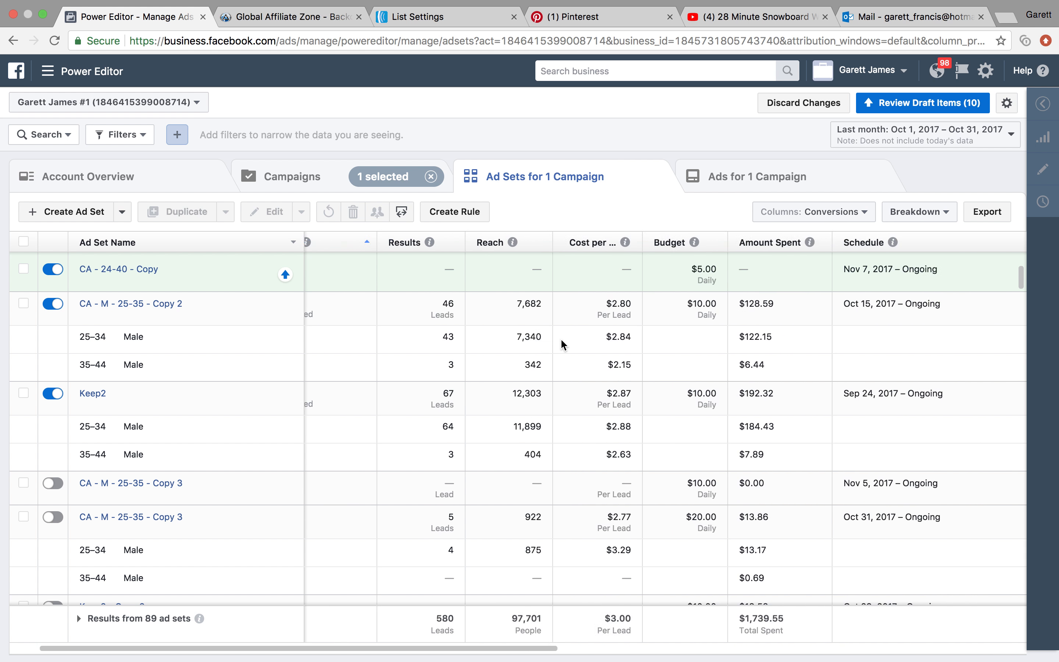
scroll(561, 344, "right", 3)
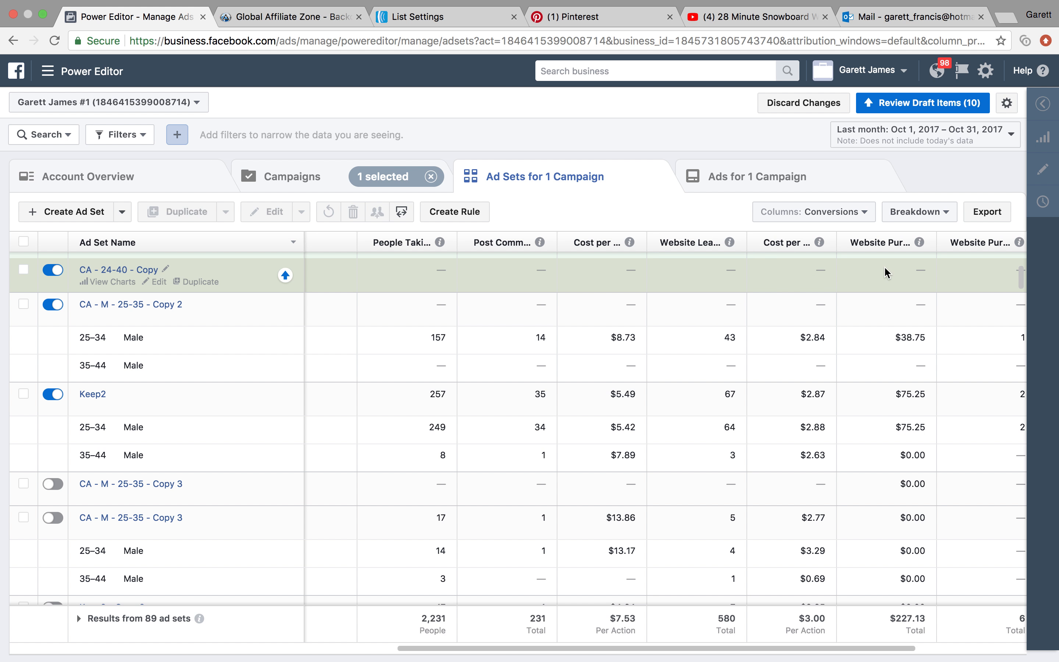
mouse_move(723, 295)
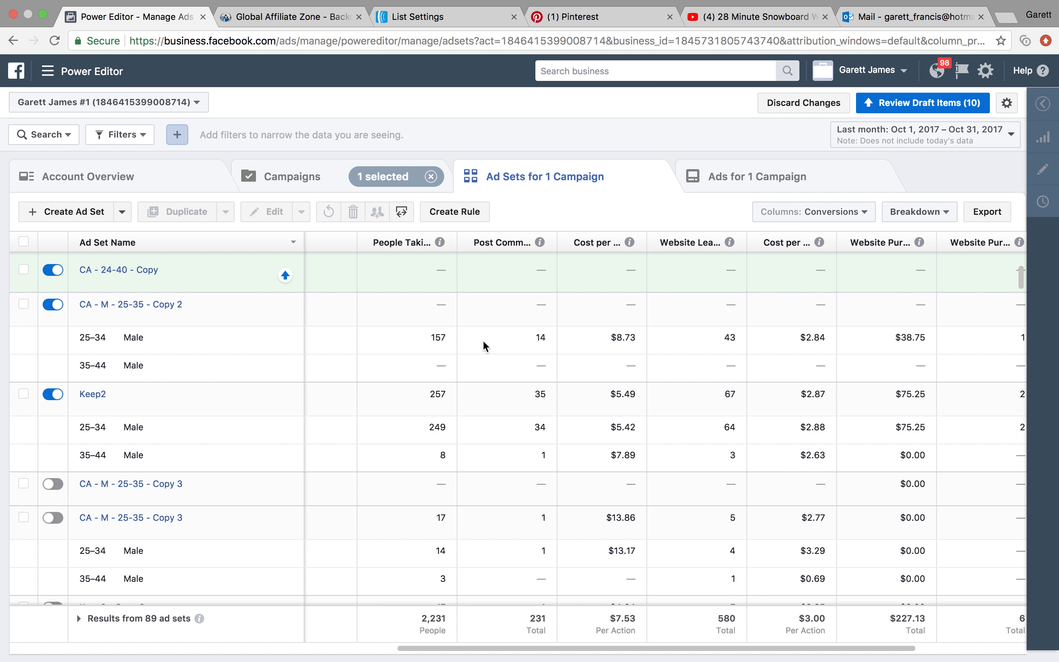
mouse_move(468, 283)
mouse_move(592, 412)
mouse_move(89, 408)
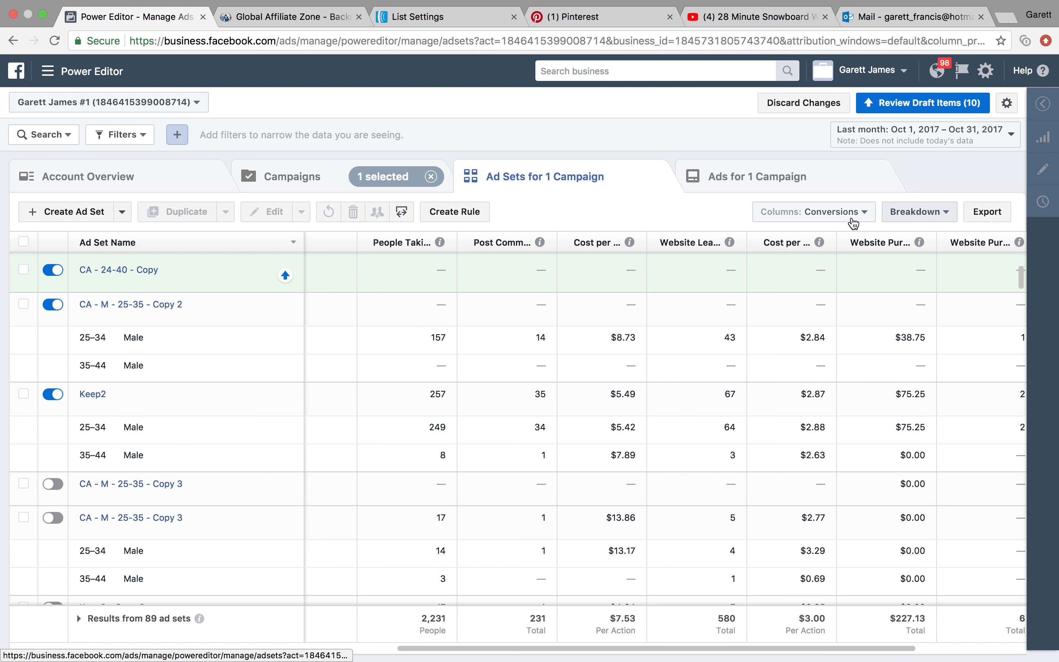
Switch the results breakdown to Region and review the Canadian provinces under the CA - M - 25-35 - Copy 2 ad set.
left_click(937, 211)
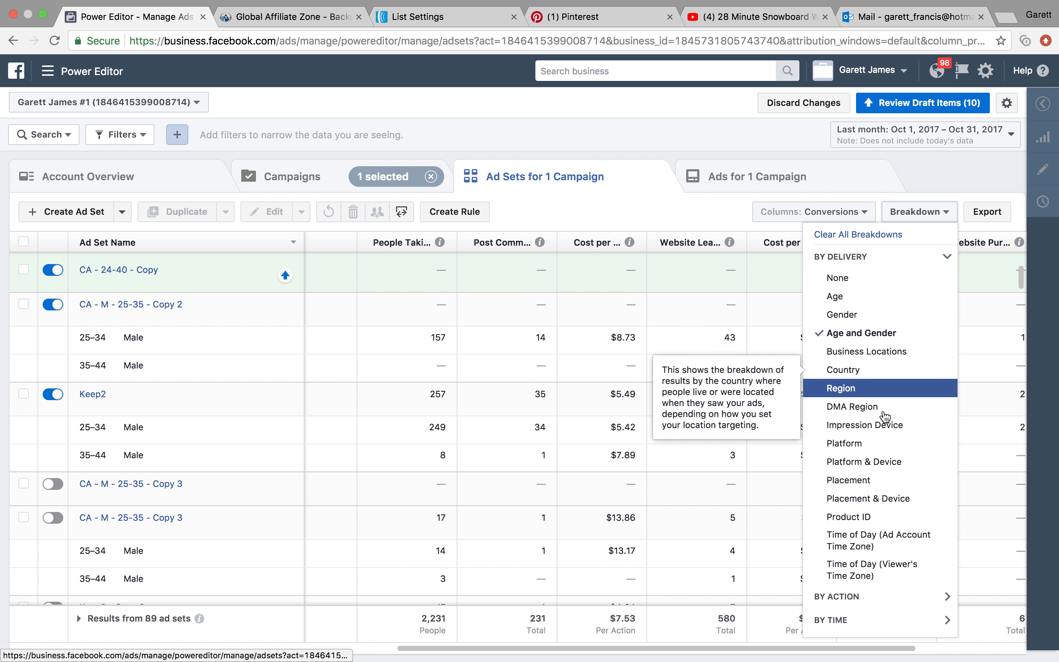
left_click(871, 392)
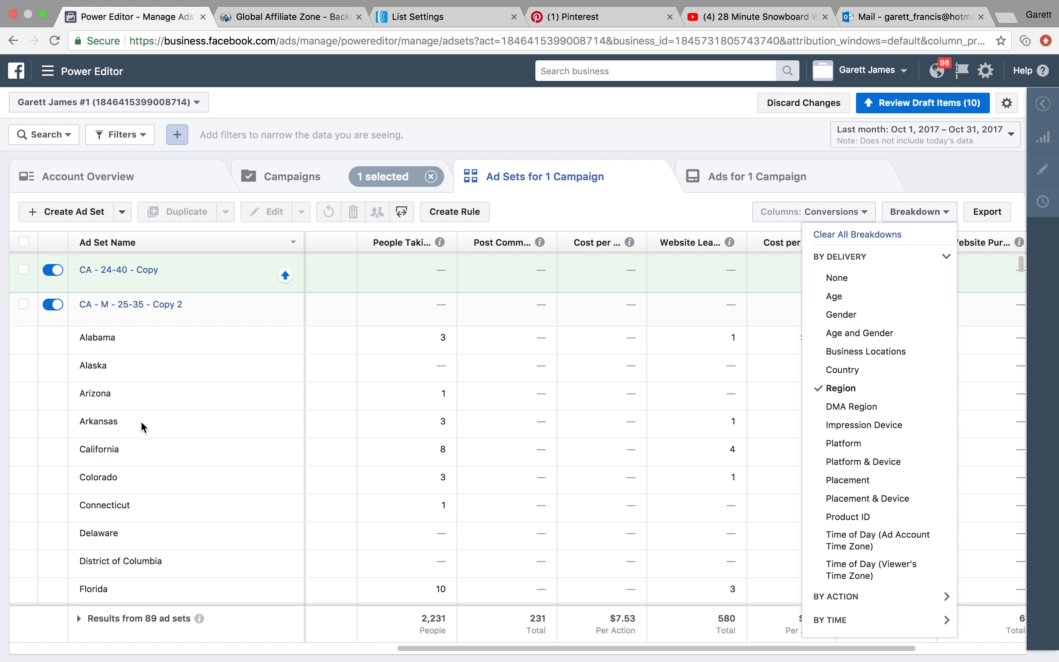
scroll(141, 425, "down", 10)
scroll(141, 424, "down", 20)
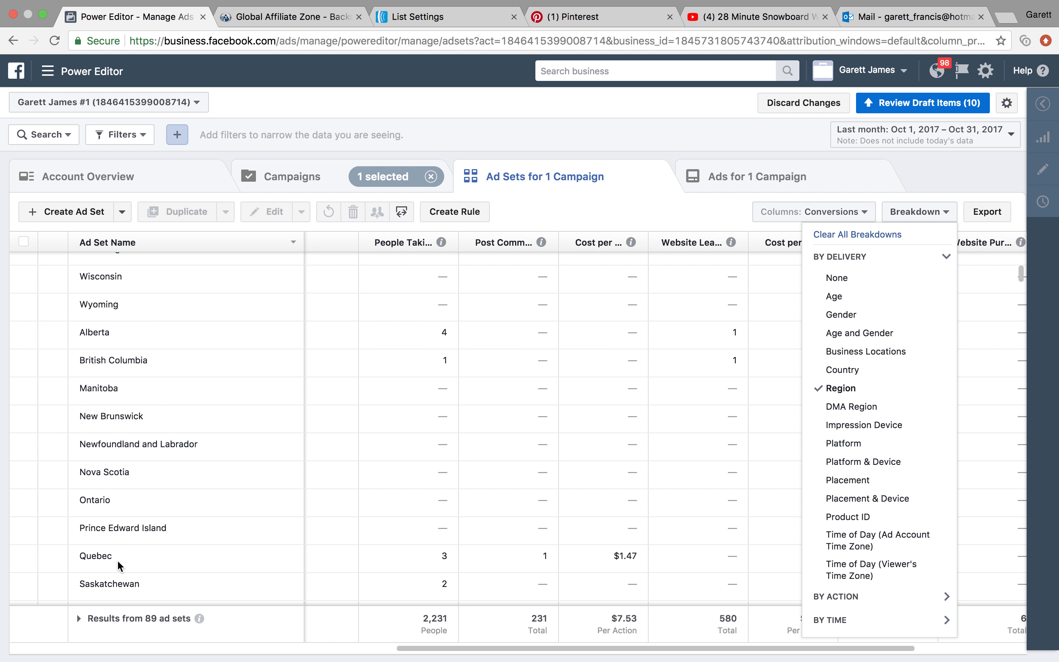
scroll(135, 466, "down", 5)
scroll(135, 465, "up", 2)
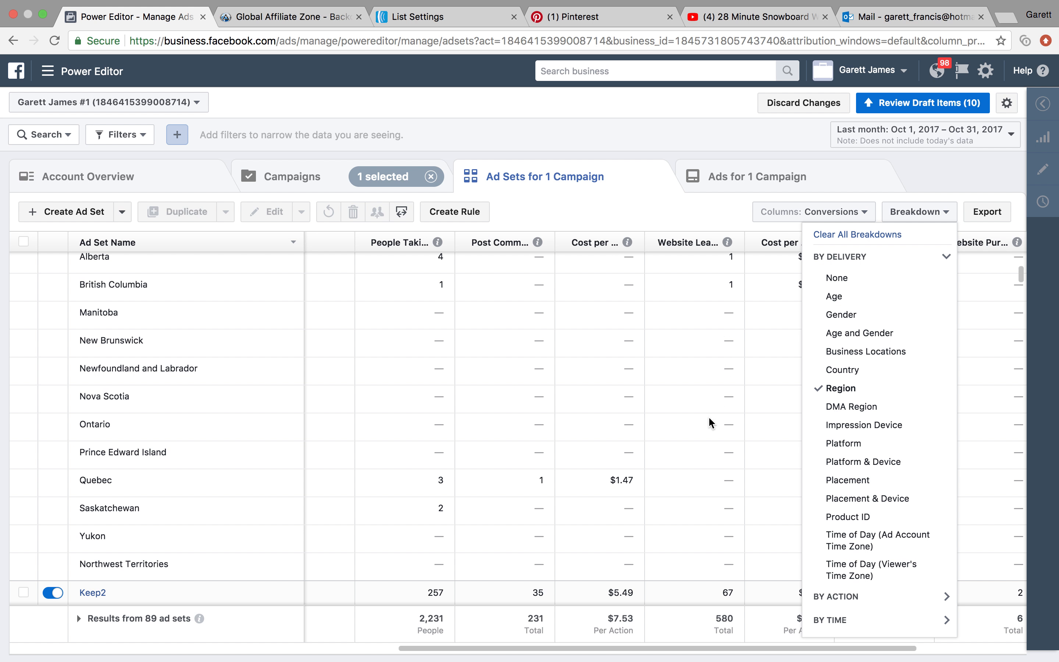
scroll(709, 416, "up", 4)
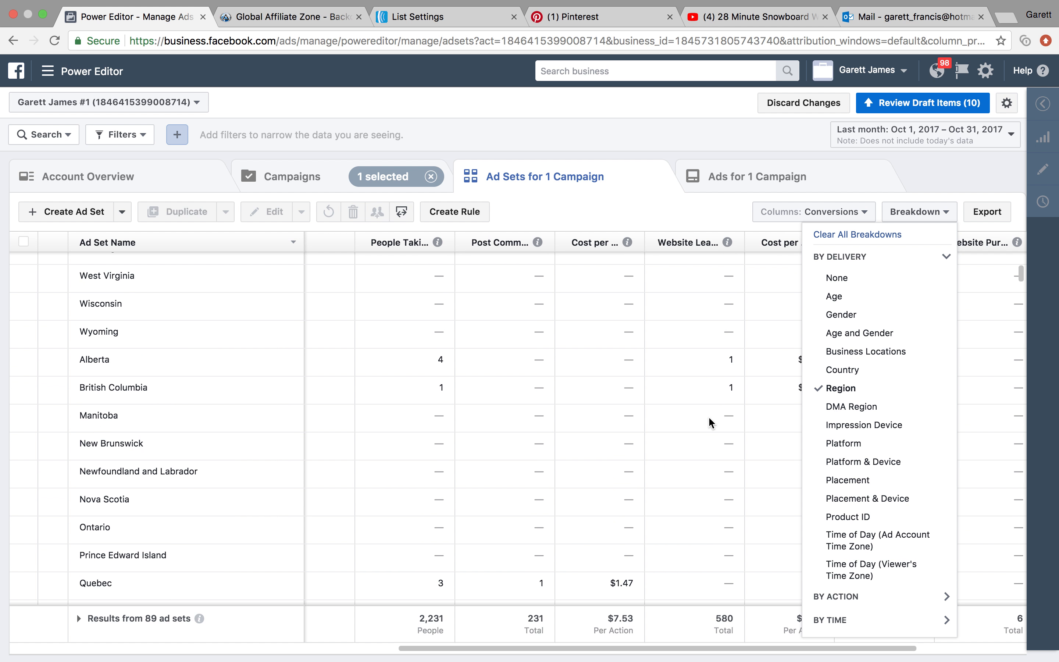
left_click(880, 213)
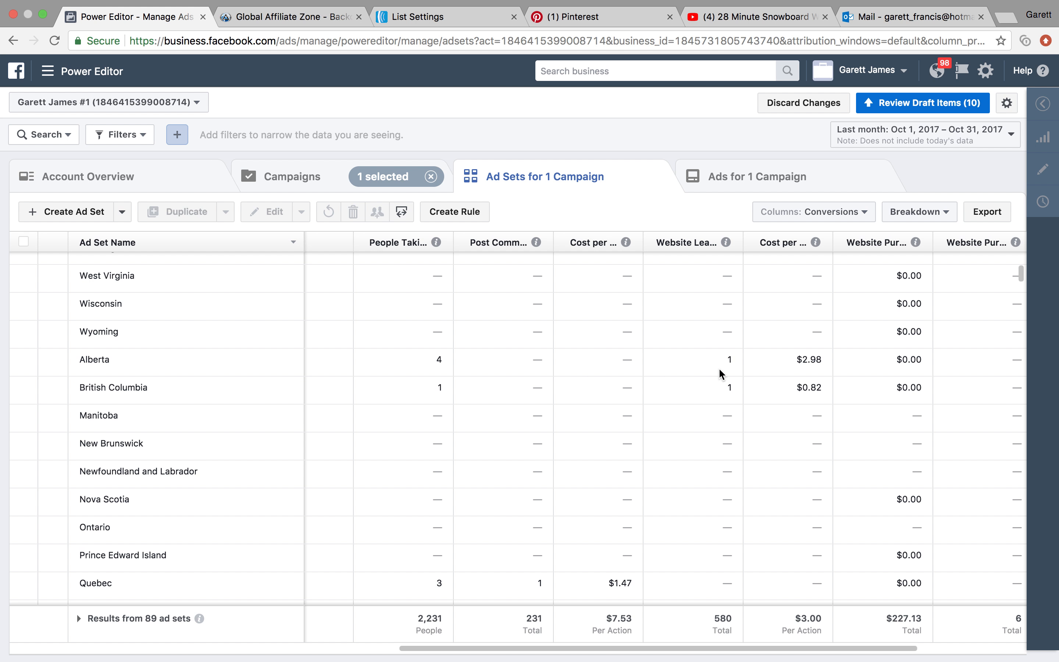
Examine the website leads and cost per lead by US state for the CA - M - 25-35 - Copy 2 ad set.
scroll(806, 363, "up", 5)
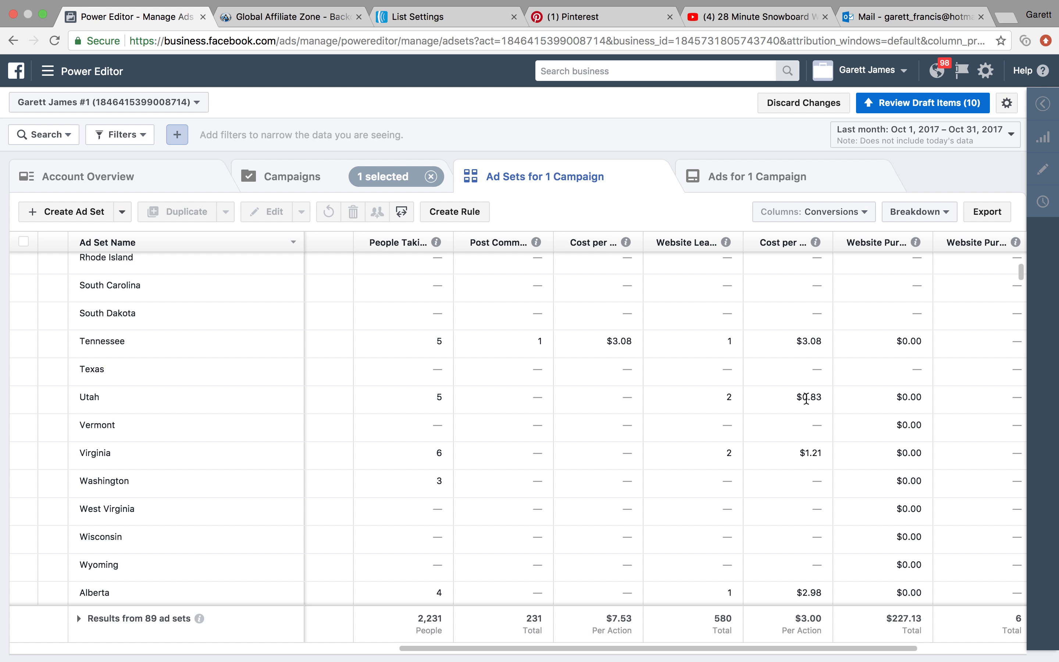
scroll(803, 389, "up", 5)
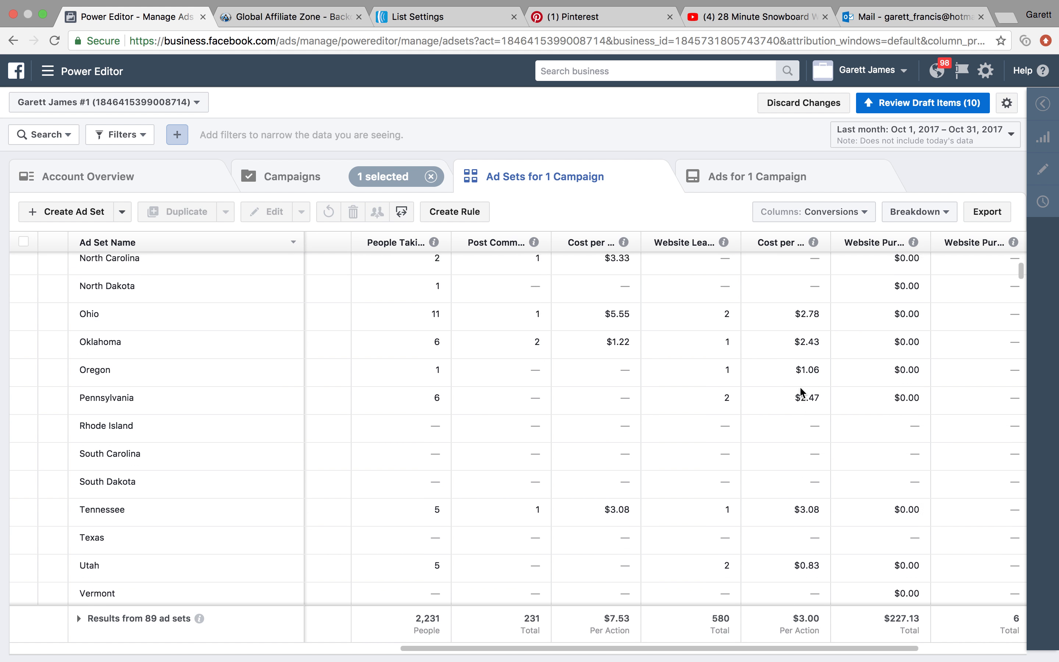
scroll(803, 391, "up", 3)
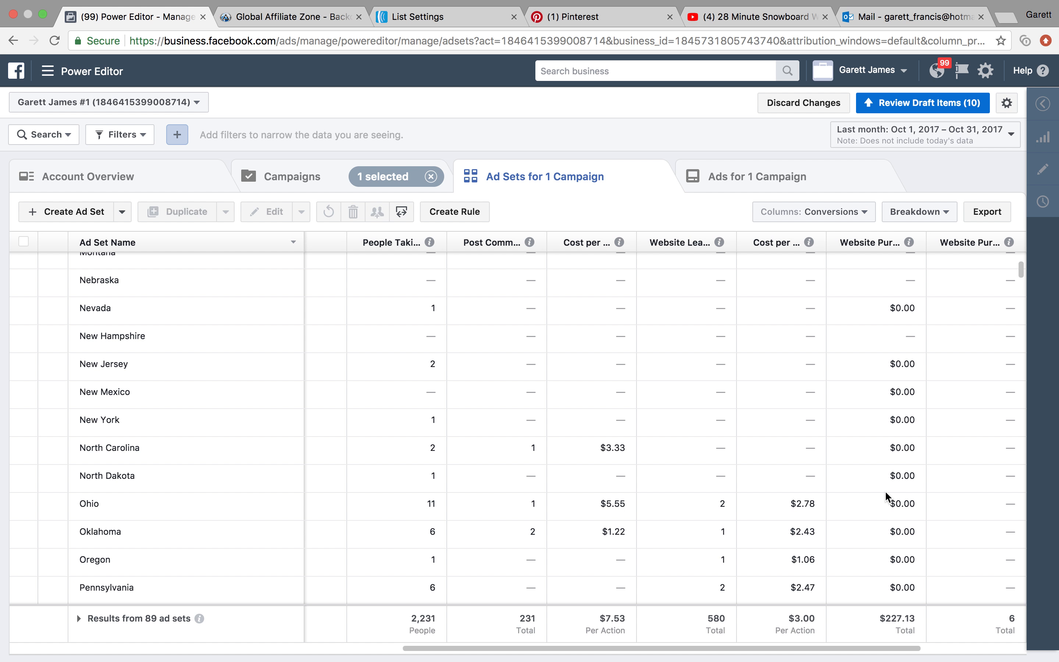
scroll(815, 497, "up", 5)
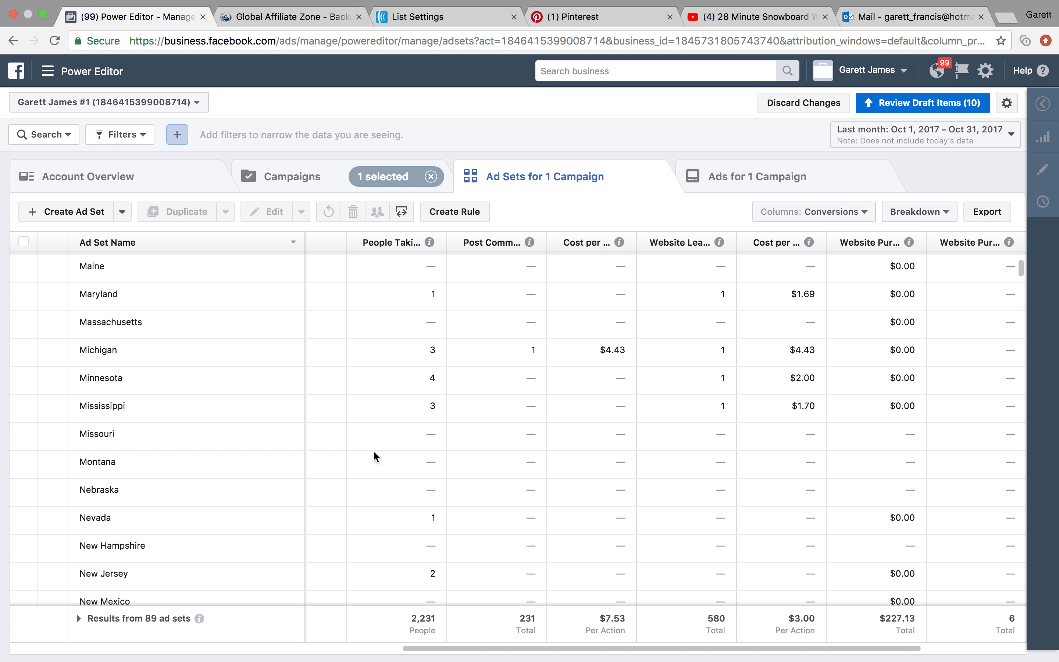
scroll(161, 428, "up", 1)
scroll(160, 429, "up", 2)
scroll(160, 423, "up", 5)
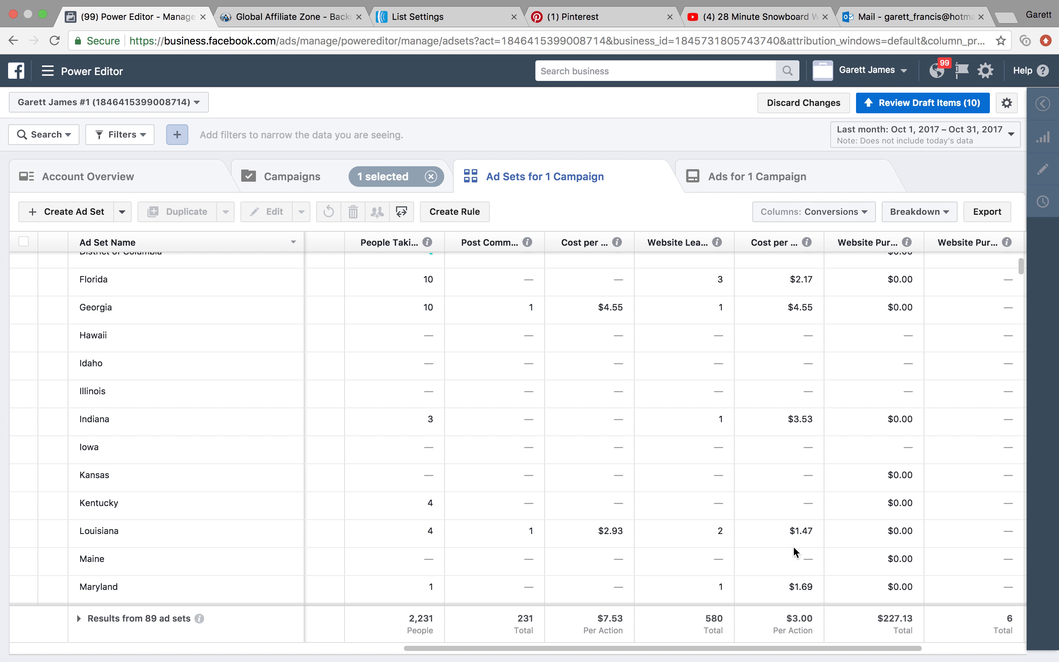
scroll(827, 530, "up", 10)
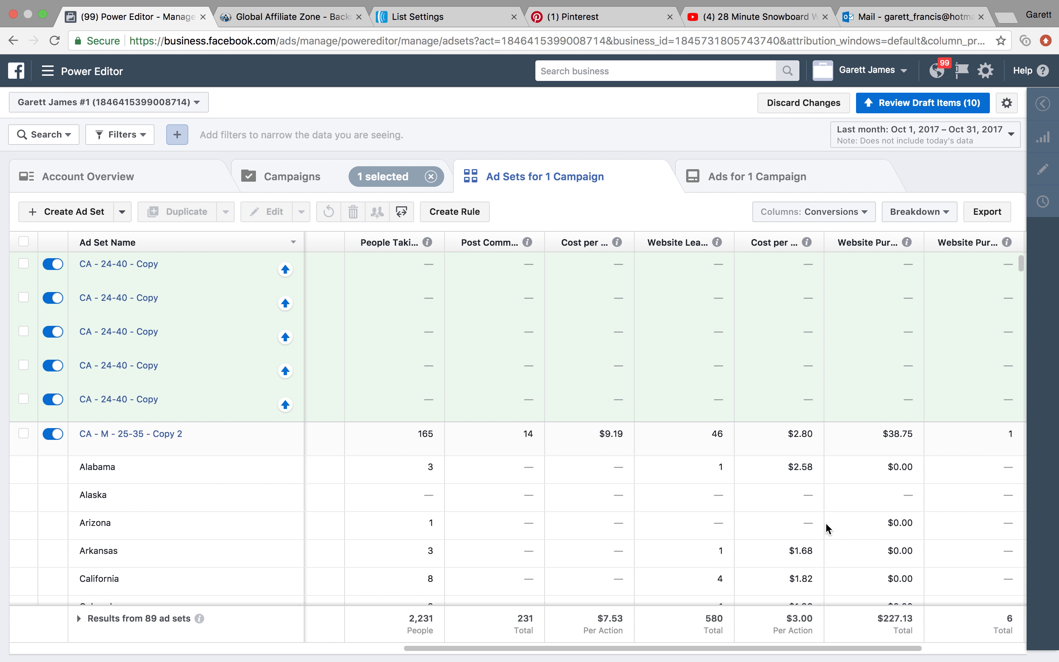
scroll(829, 529, "right", 1)
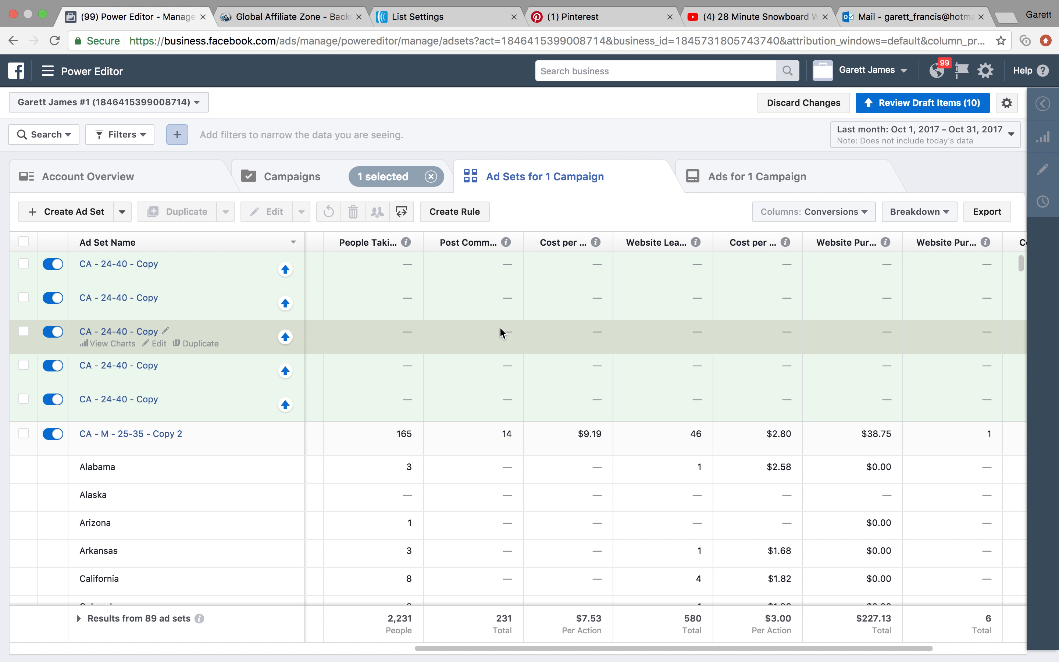
scroll(516, 473, "down", 3)
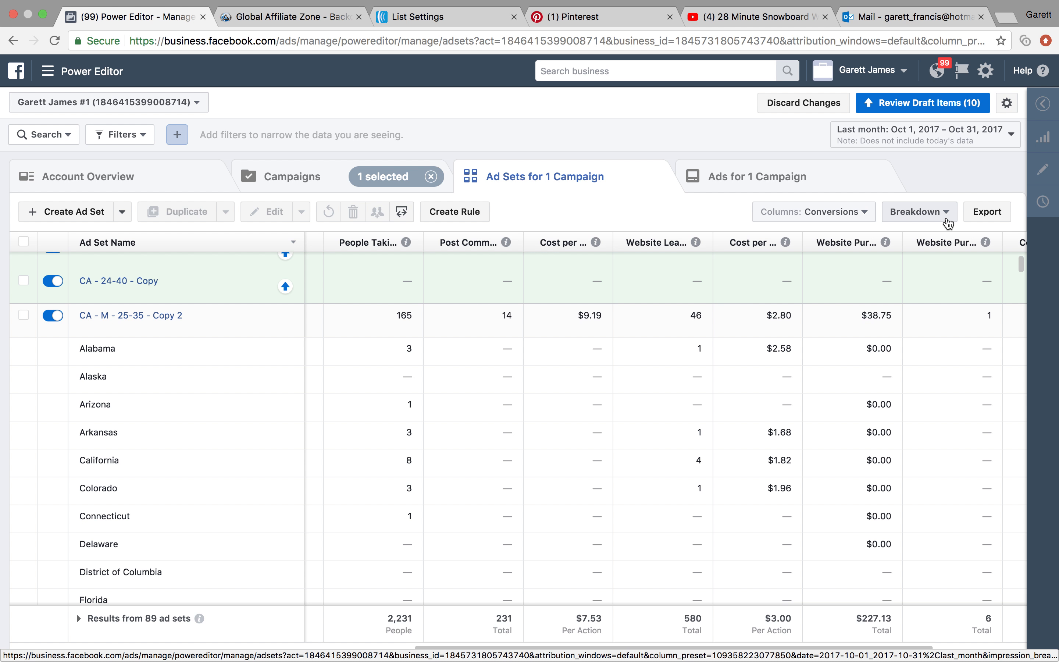
mouse_move(811, 5)
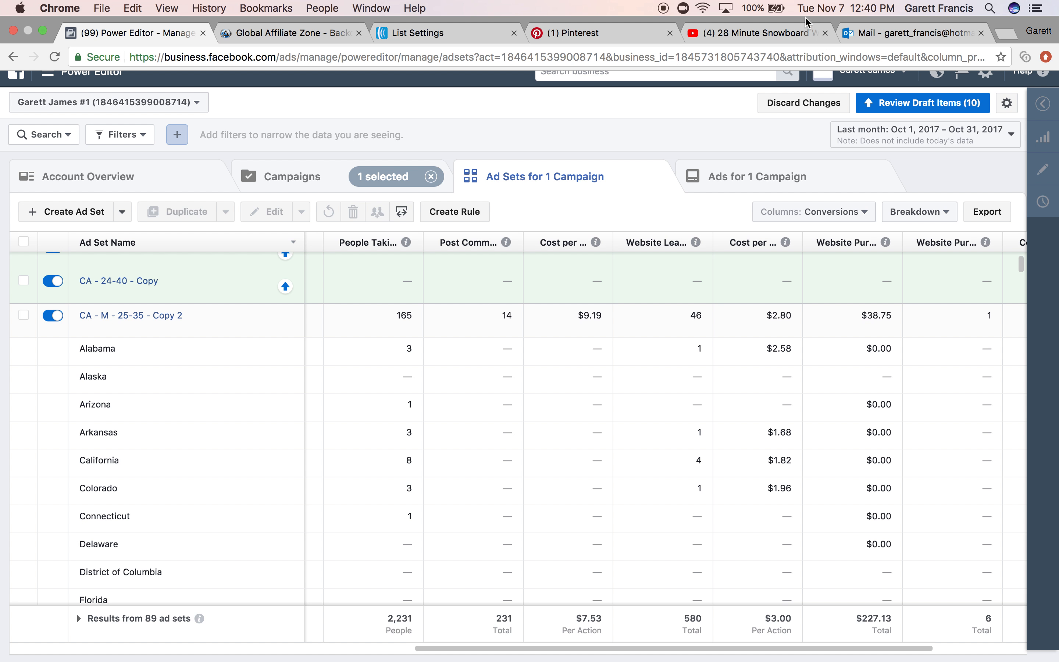
mouse_move(391, 2)
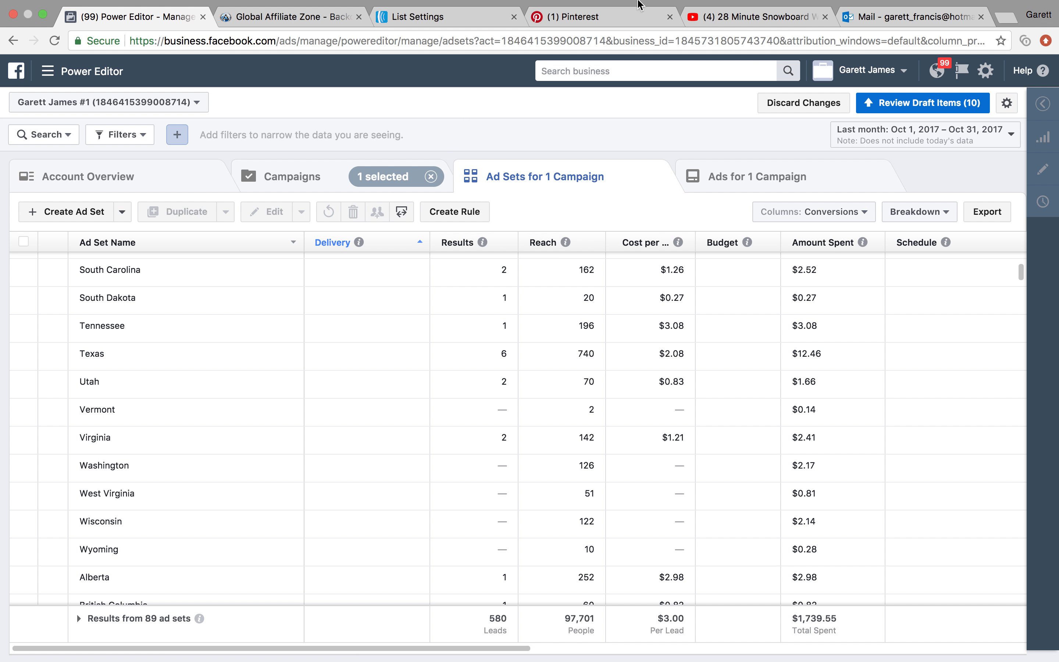
mouse_move(696, 2)
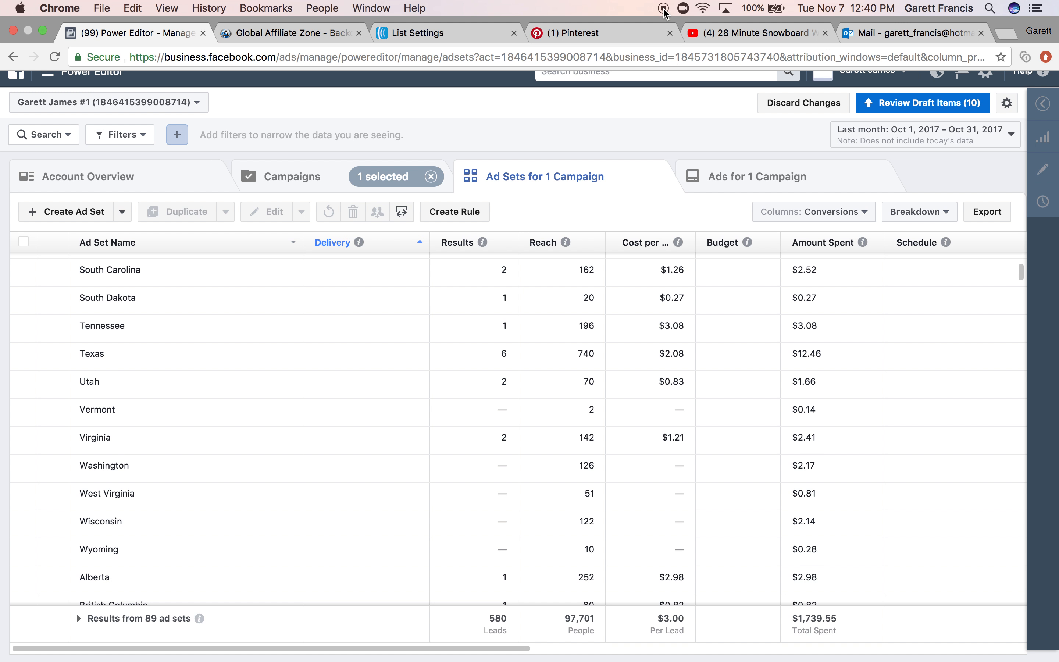